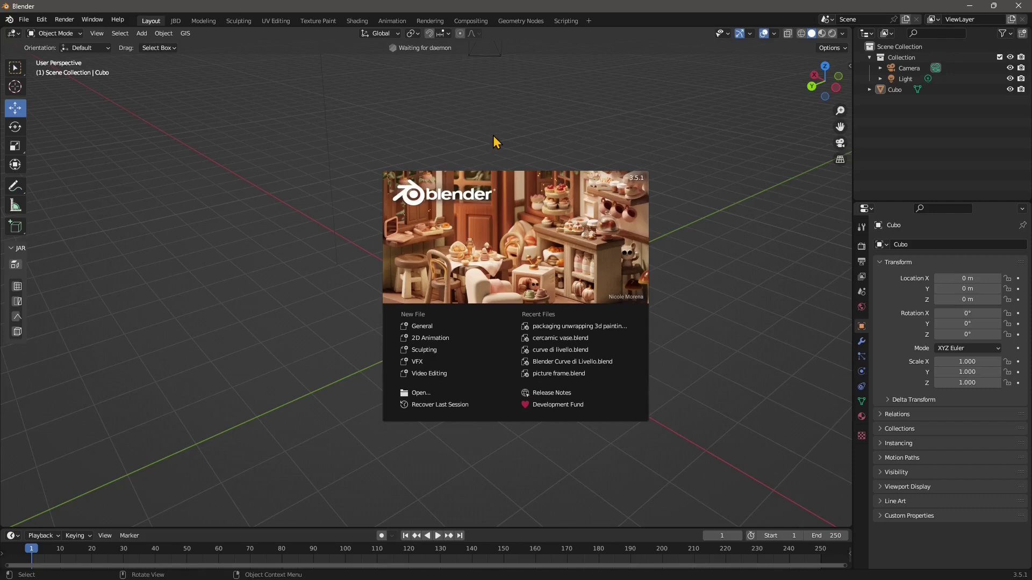
# Dismiss the splash screen and delete the default cube from the scene
pyautogui.click(490, 144)
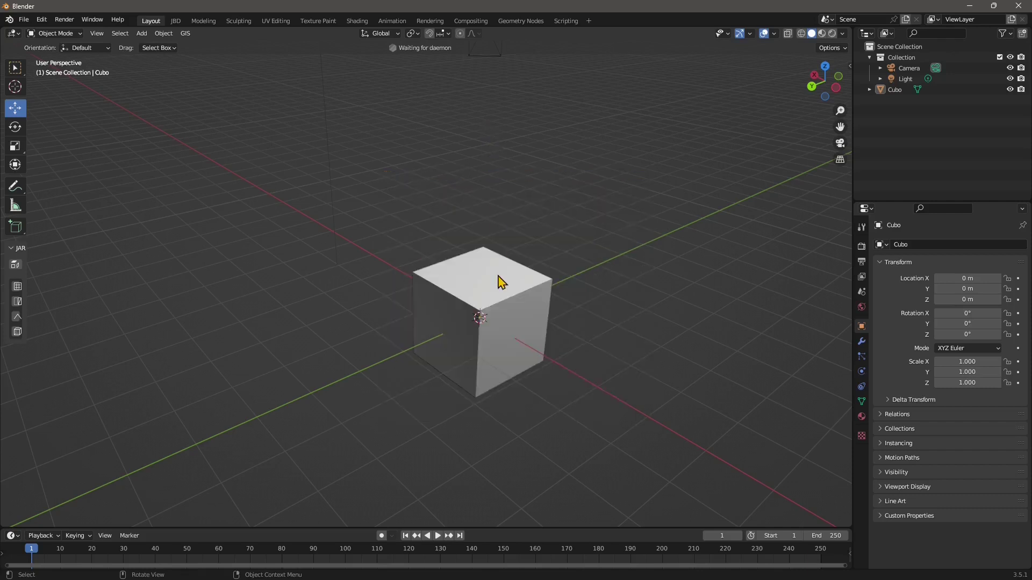
pyautogui.moveTo(495, 293); pyautogui.dragTo(516, 325, button='middle')
pyautogui.click(480, 266)
pyautogui.press('Delete')
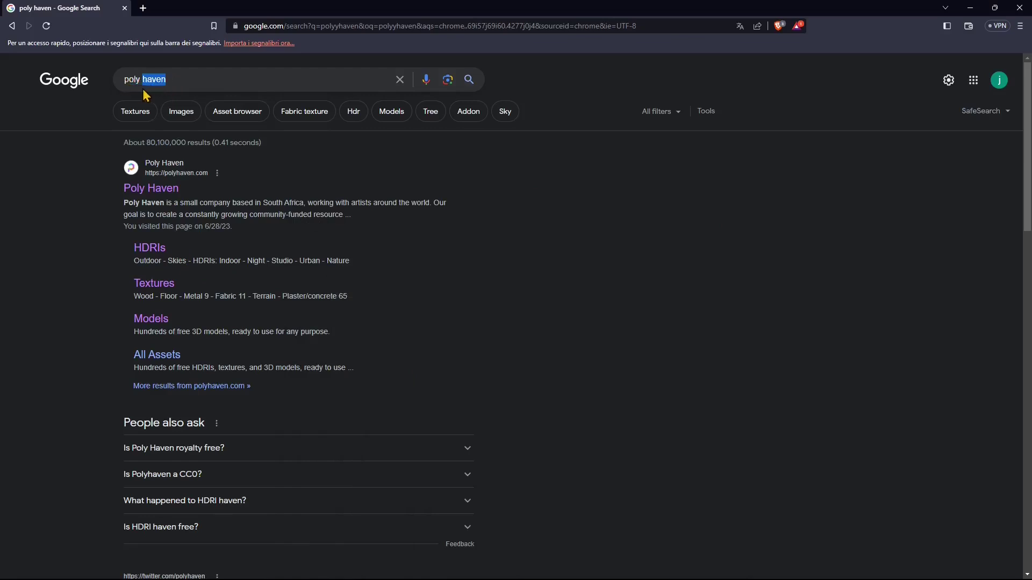
# Go to the Poly Haven models library from the search results and open the Concrete Cat Statue page
pyautogui.moveTo(139, 94); pyautogui.dragTo(144, 74)
pyautogui.click(156, 325)
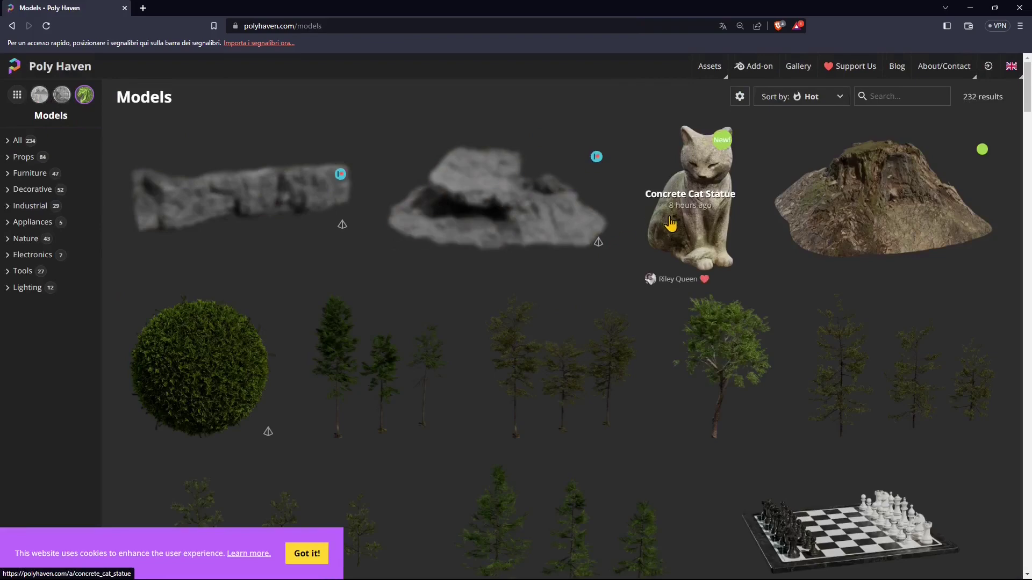
pyautogui.scroll(-10, 519, 326)
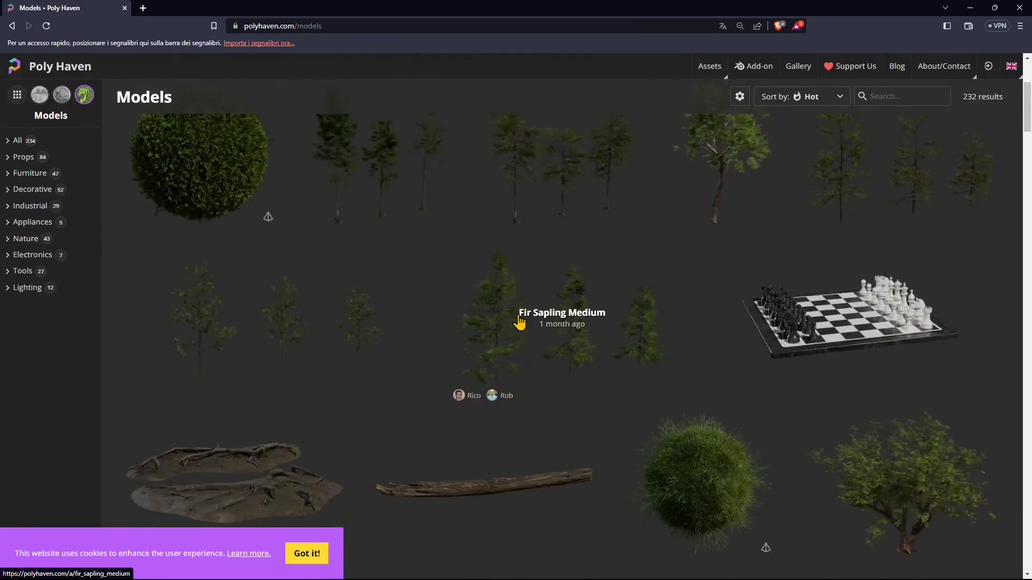
pyautogui.scroll(10, 683, 212)
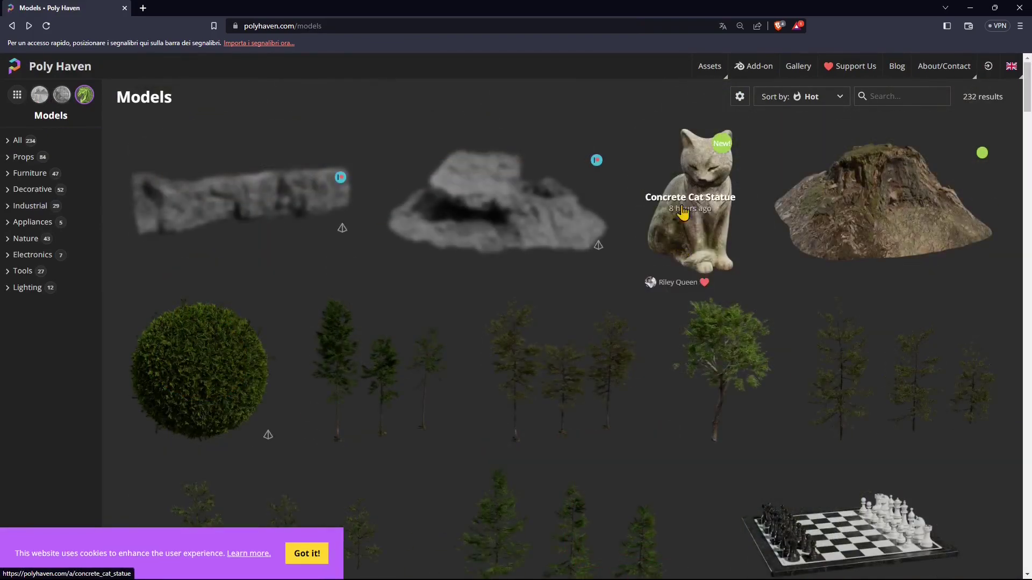
pyautogui.click(706, 177)
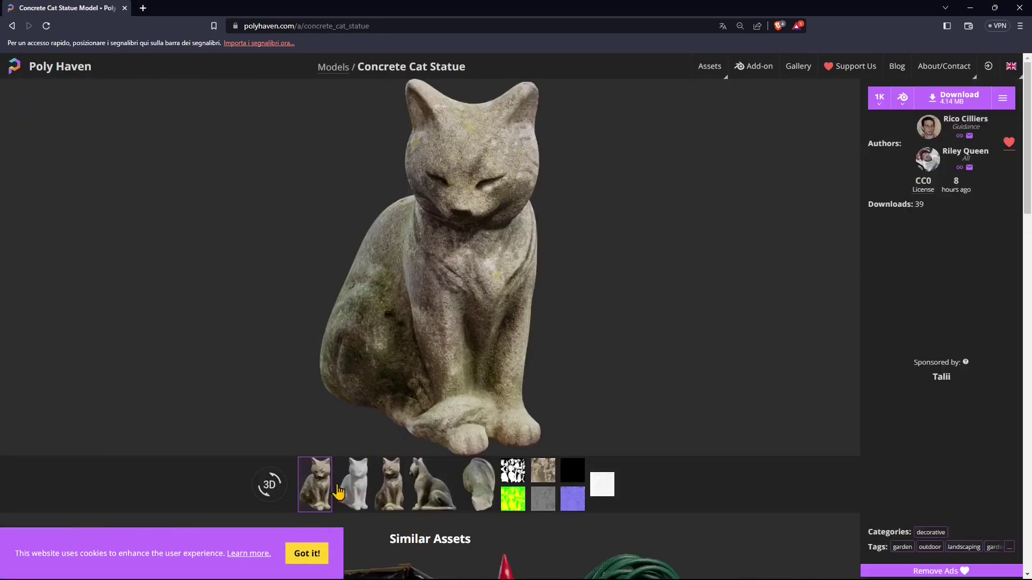
# Preview the cat statue's wireframe, back view and texture maps, including the diffuse and normal maps
pyautogui.click(354, 491)
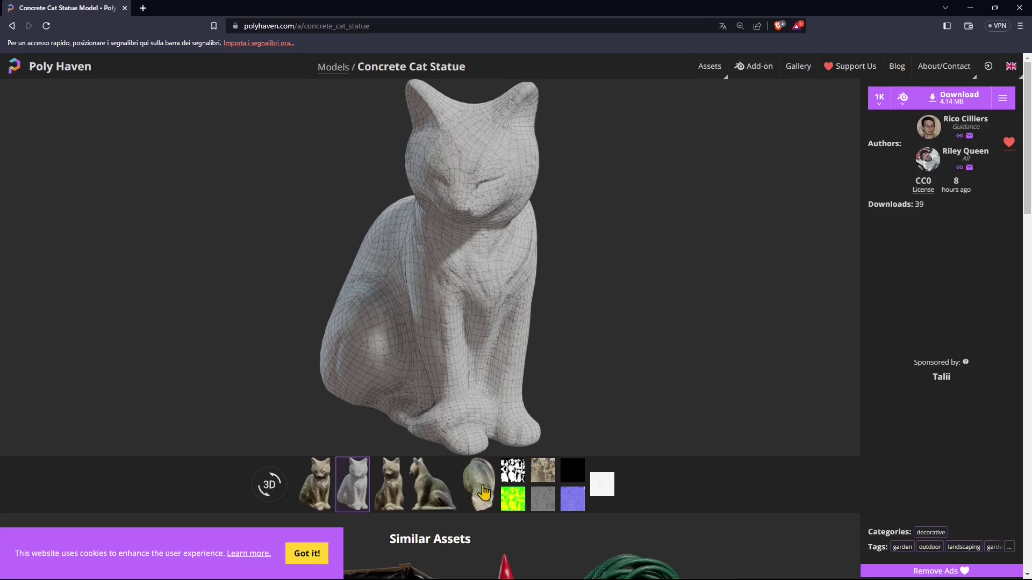
pyautogui.click(483, 492)
pyautogui.click(513, 484)
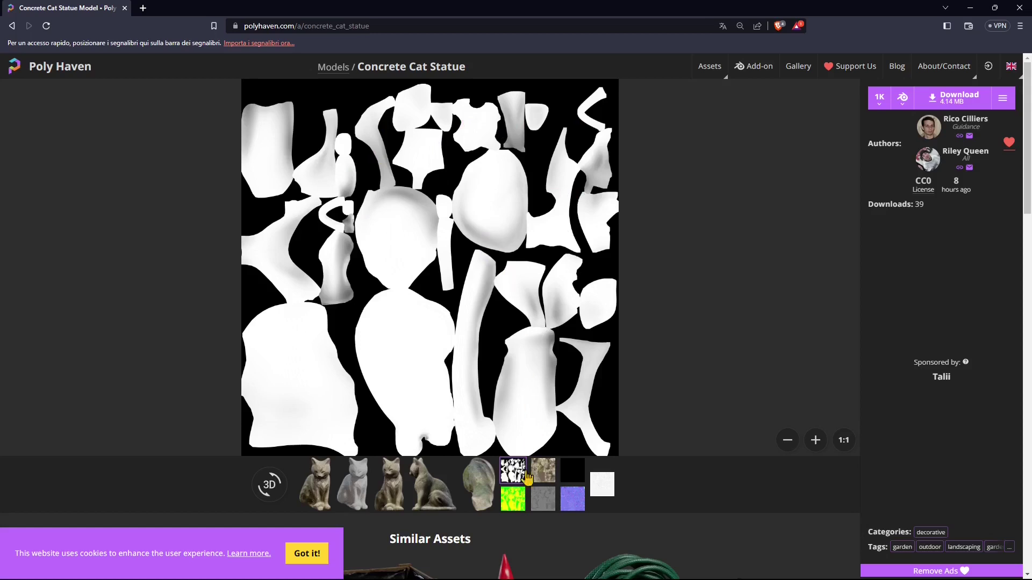
pyautogui.click(517, 505)
pyautogui.click(543, 470)
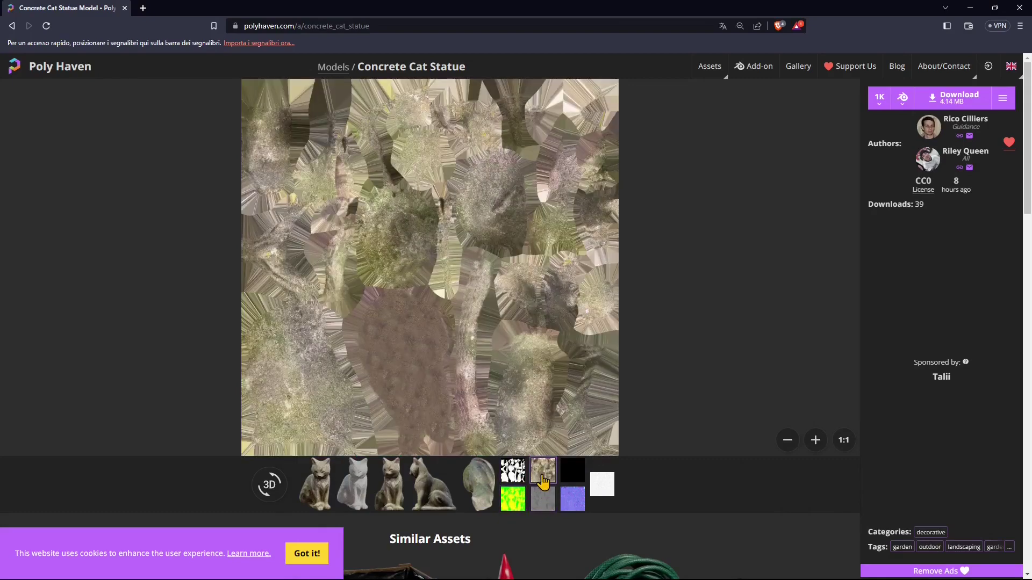
pyautogui.click(571, 502)
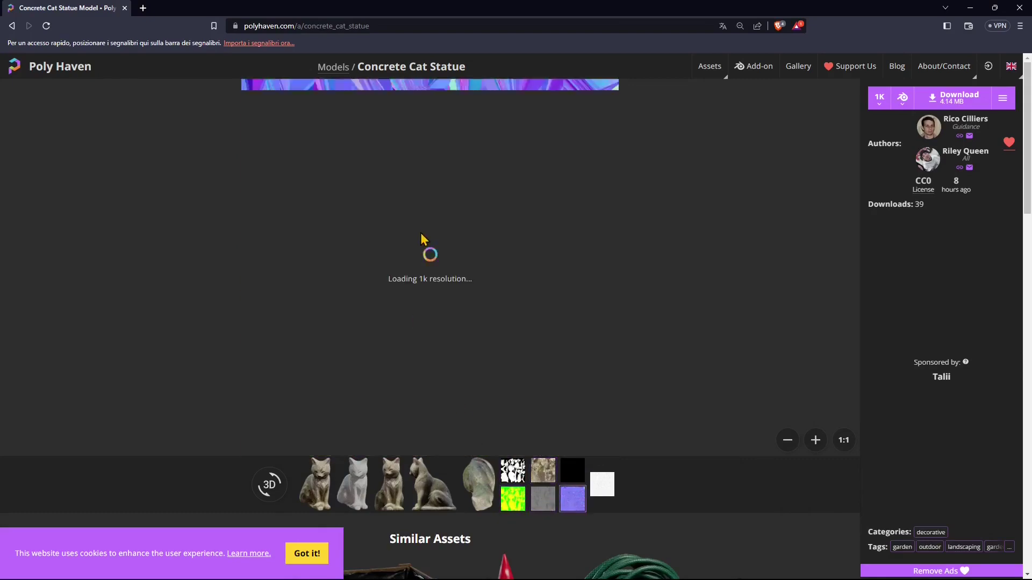
# Set the cat statue's download options to 1K resolution and Blend format
pyautogui.click(879, 97)
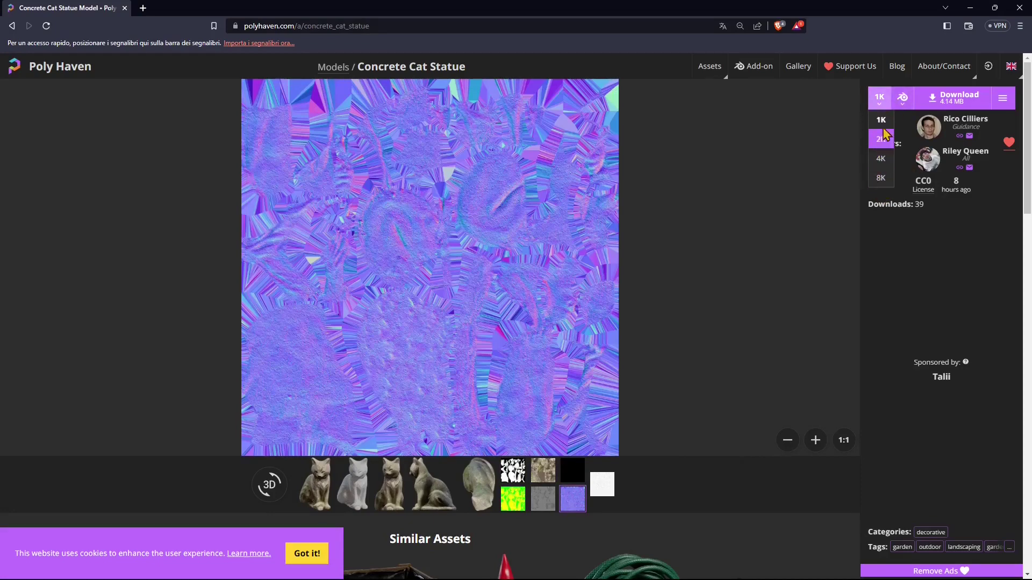
pyautogui.click(881, 119)
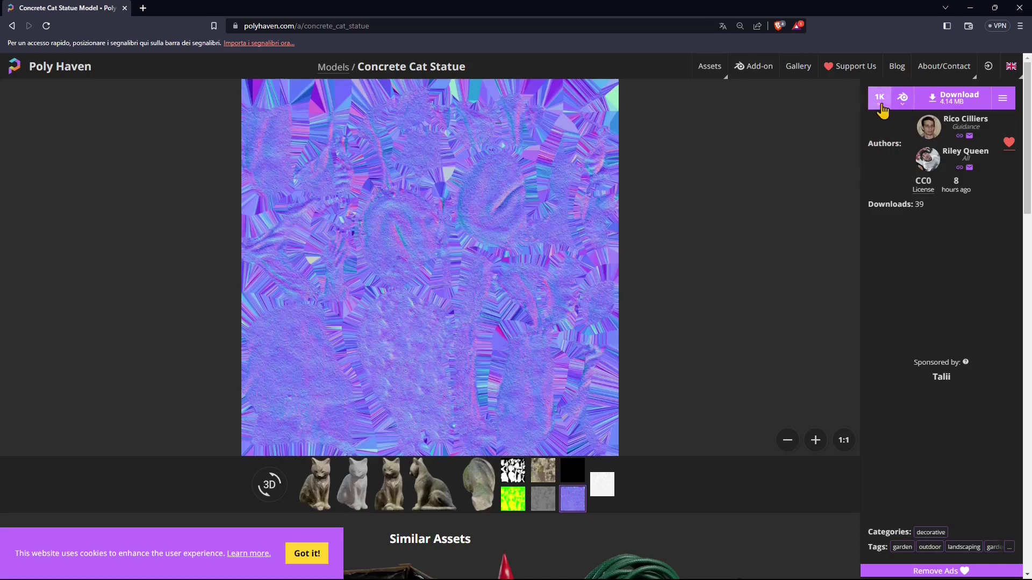
pyautogui.click(901, 103)
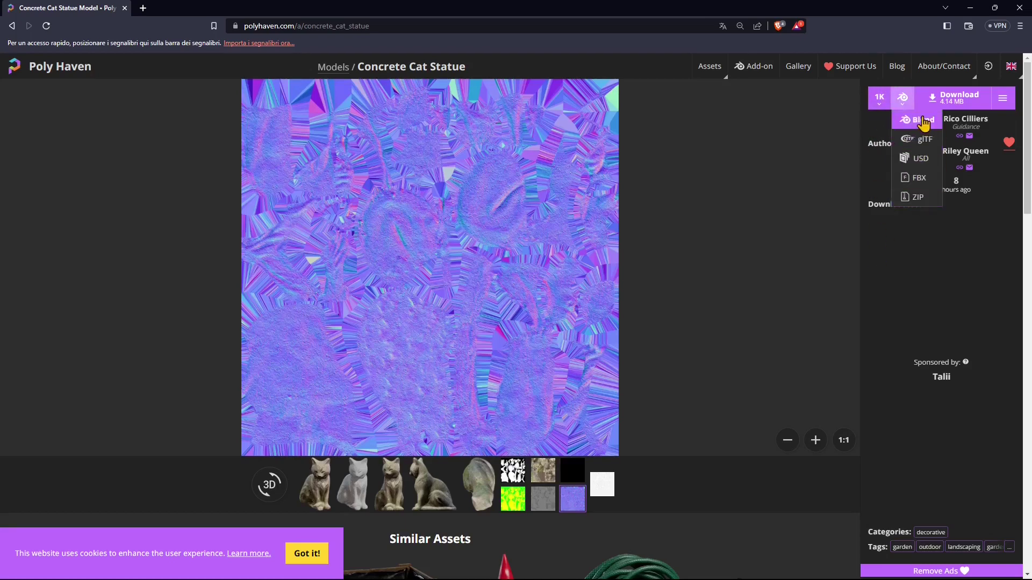
pyautogui.click(906, 116)
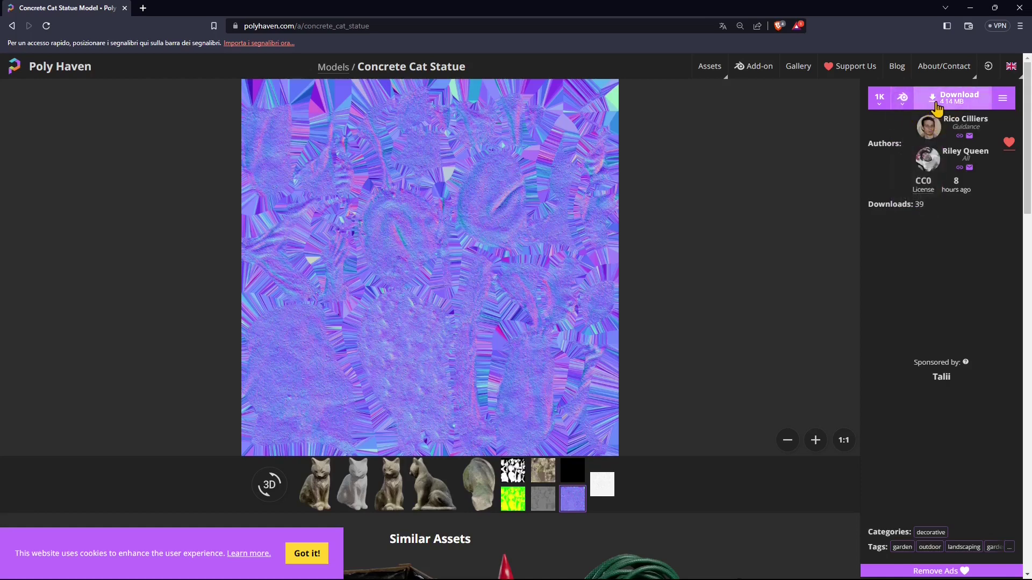
# Download the cat statue archive as concrete_cat_statue_1k.blend into the Polyhaven folder inside WORKS
pyautogui.click(976, 108)
pyautogui.click(956, 107)
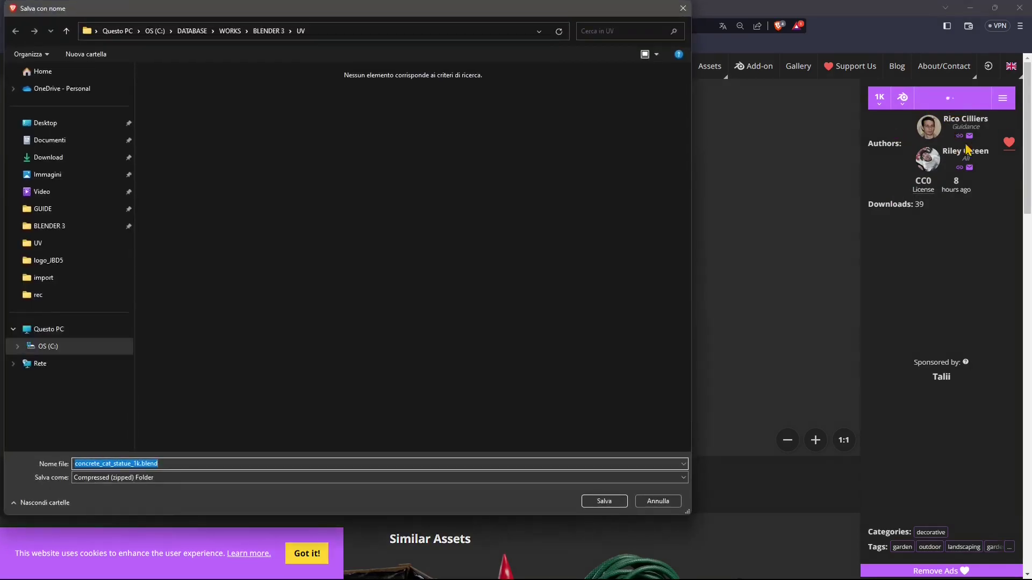
pyautogui.click(230, 34)
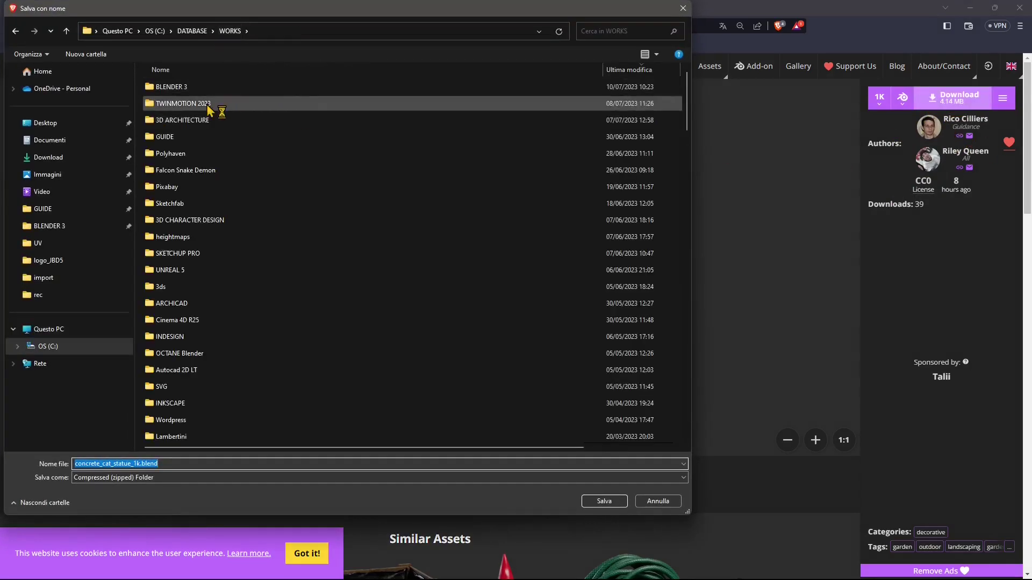
pyautogui.doubleClick(170, 154)
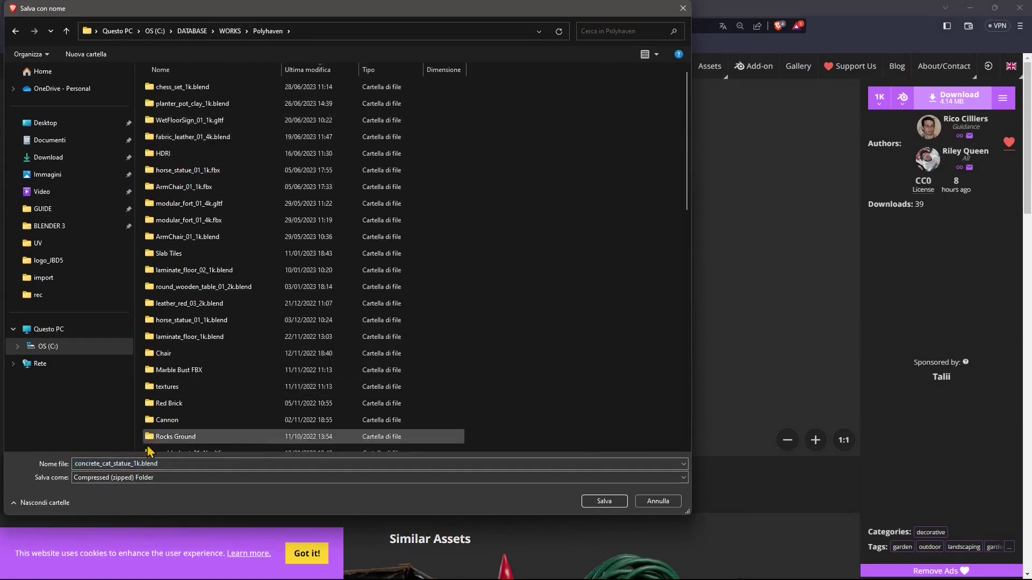
pyautogui.click(604, 499)
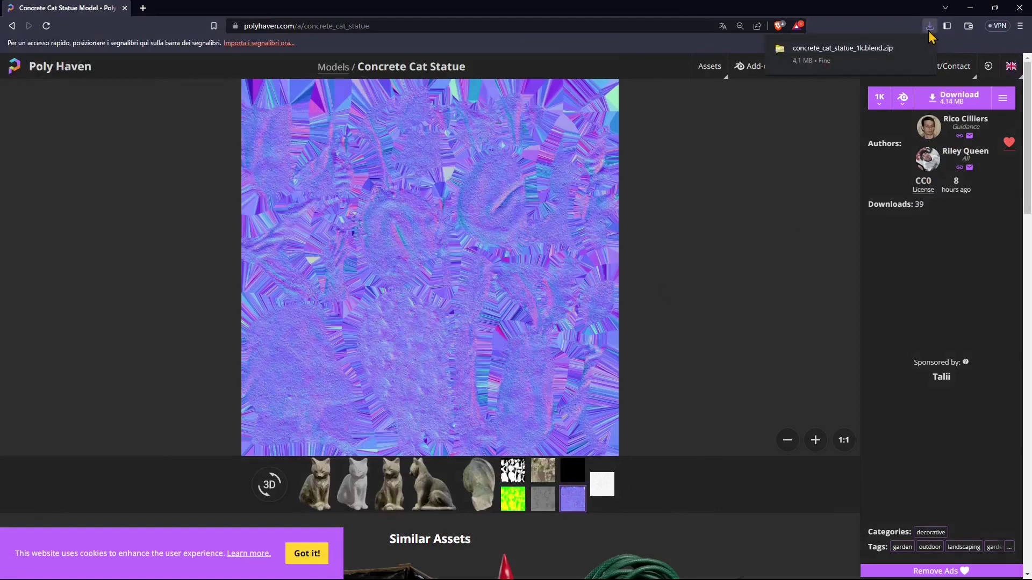
# Show the downloaded concrete_cat_statue_1k.blend archive in its folder and extract all its contents there
pyautogui.click(904, 50)
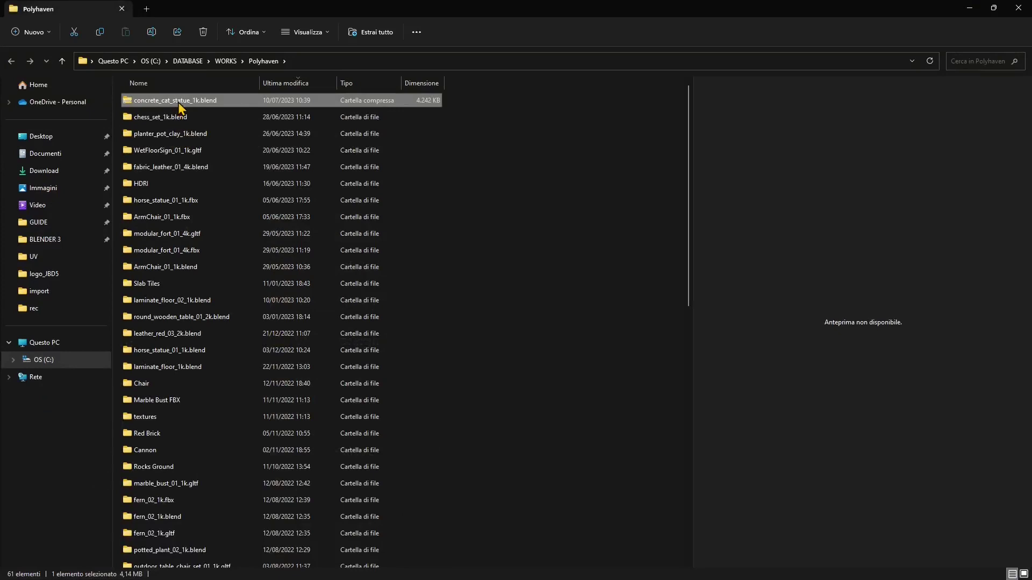
pyautogui.rightClick(180, 105)
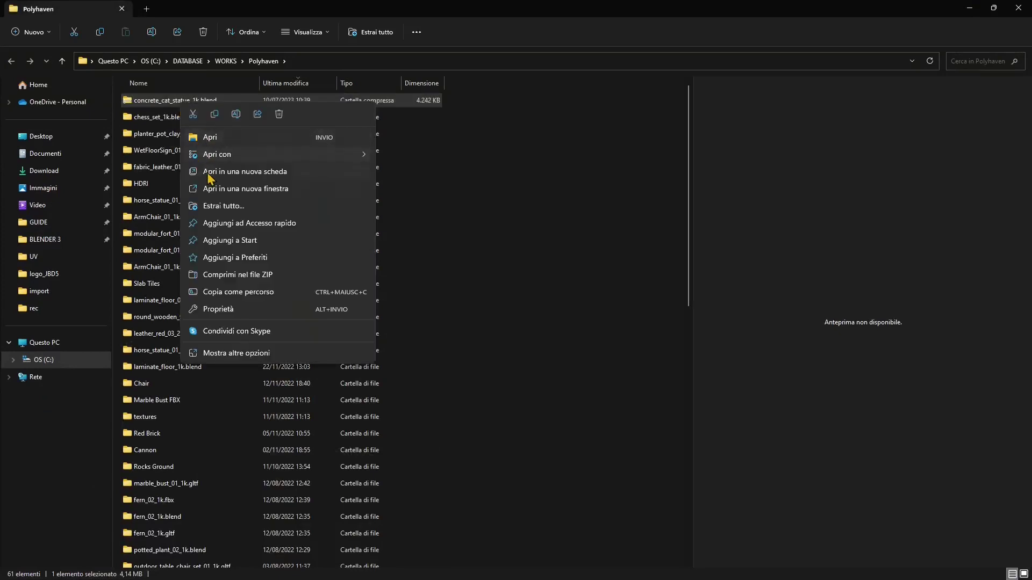
pyautogui.click(215, 211)
pyautogui.click(618, 400)
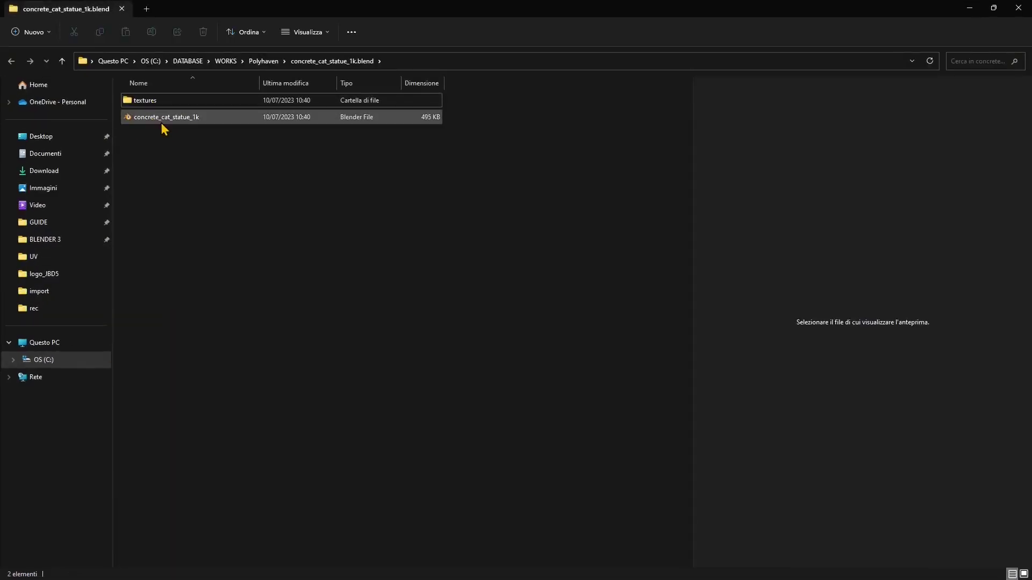
# Check the extracted textures folder and open the concrete_cat_statue_1k file in Blender
pyautogui.click(142, 115)
pyautogui.doubleClick(144, 102)
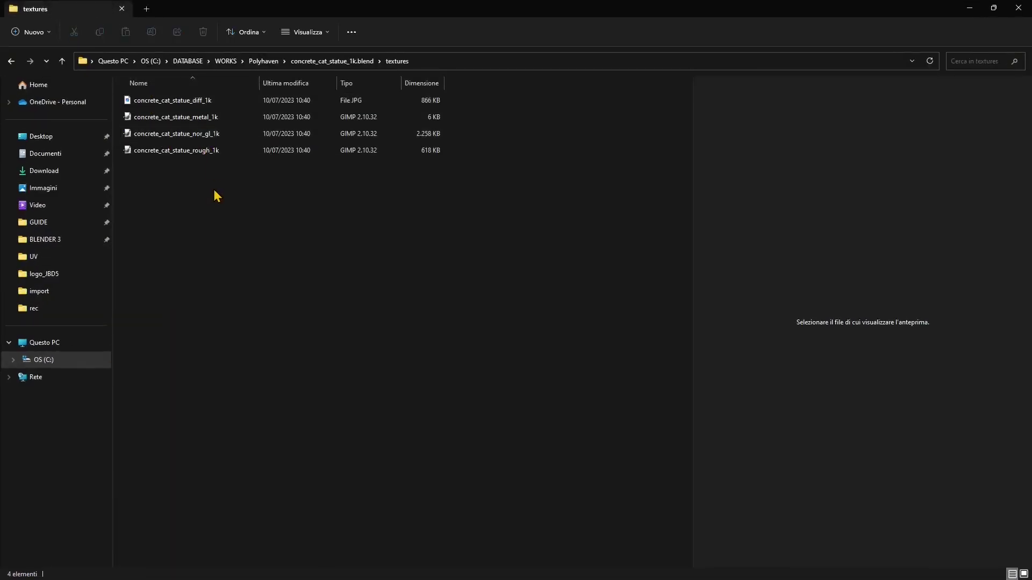
pyautogui.hotkey('alt', 'Up')
pyautogui.click(162, 120)
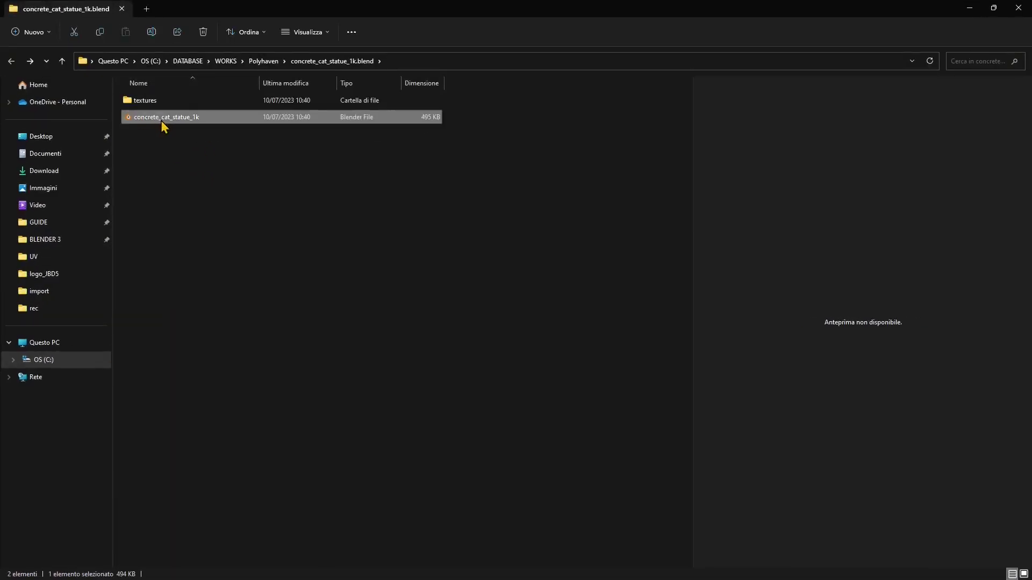
pyautogui.doubleClick(164, 119)
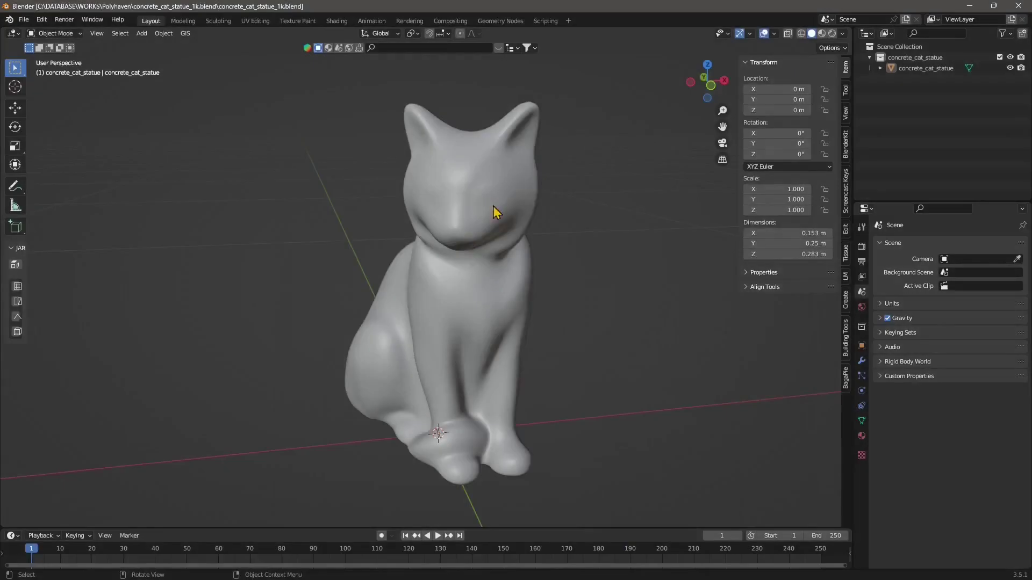
# Select the cat statue and display it with Material Preview shading
pyautogui.click(436, 314)
pyautogui.moveTo(537, 315); pyautogui.dragTo(446, 315, button='middle')
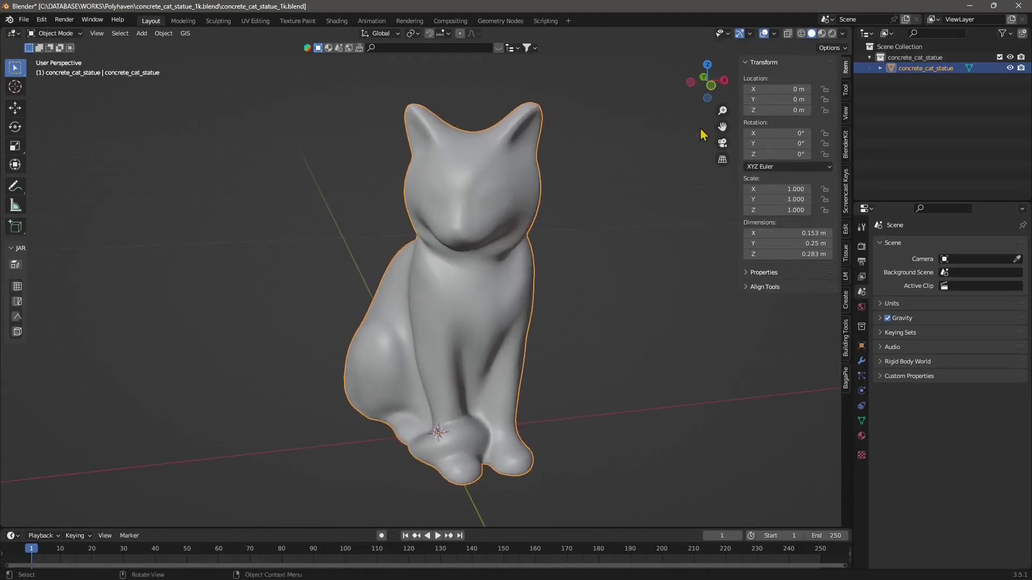
pyautogui.click(821, 33)
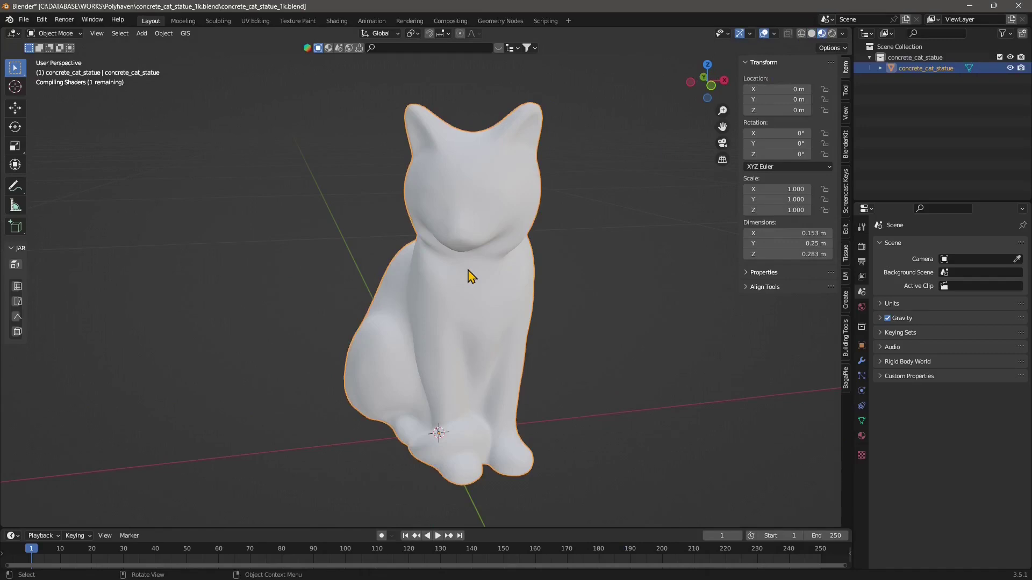
pyautogui.moveTo(402, 356)
pyautogui.mouseDown(button='middle')
pyautogui.moveTo(446, 351)
pyautogui.moveTo(412, 353)
pyautogui.mouseUp(button='middle')
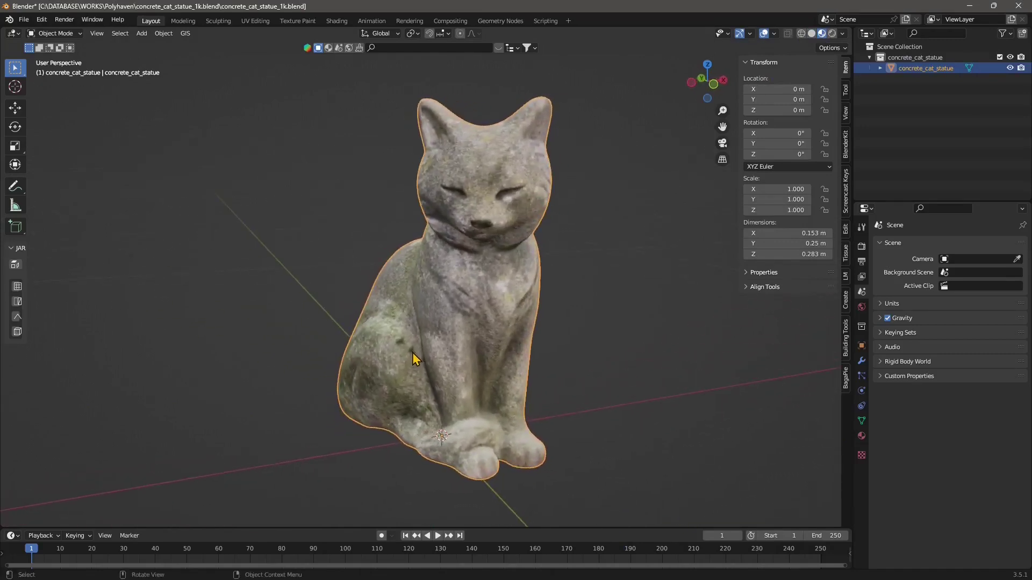
# Examine the statue material's nodes in the Shading workspace, from mapping and the Base Color texture to the Principled BSDF
pyautogui.click(337, 21)
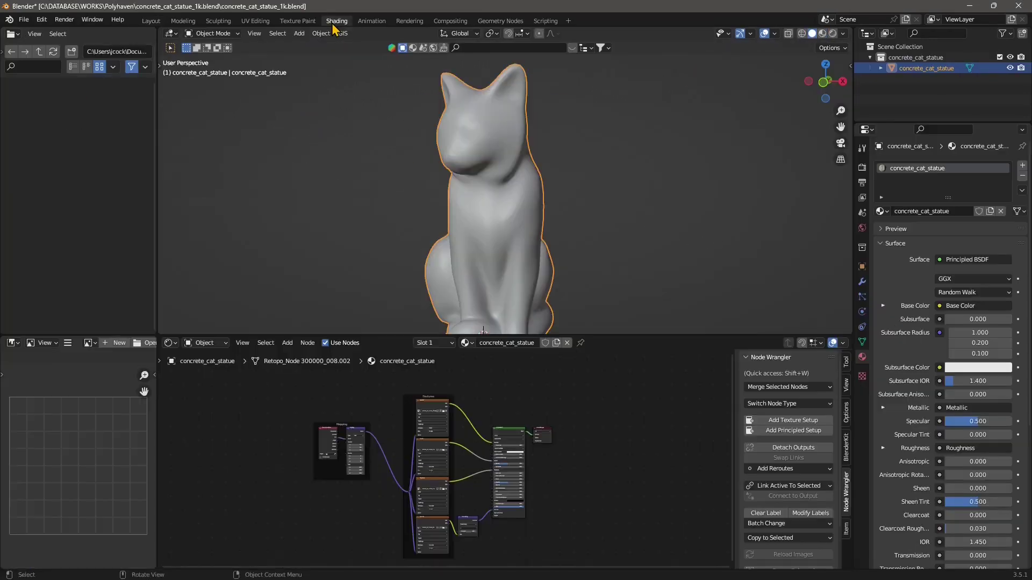
pyautogui.scroll(5, 442, 448)
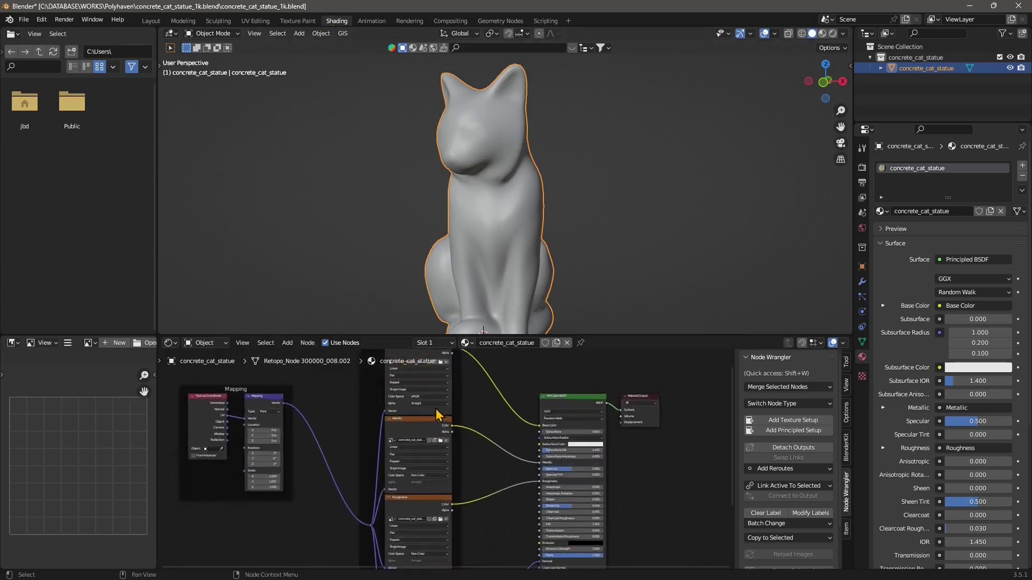
pyautogui.scroll(1, 426, 442)
pyautogui.click(421, 417)
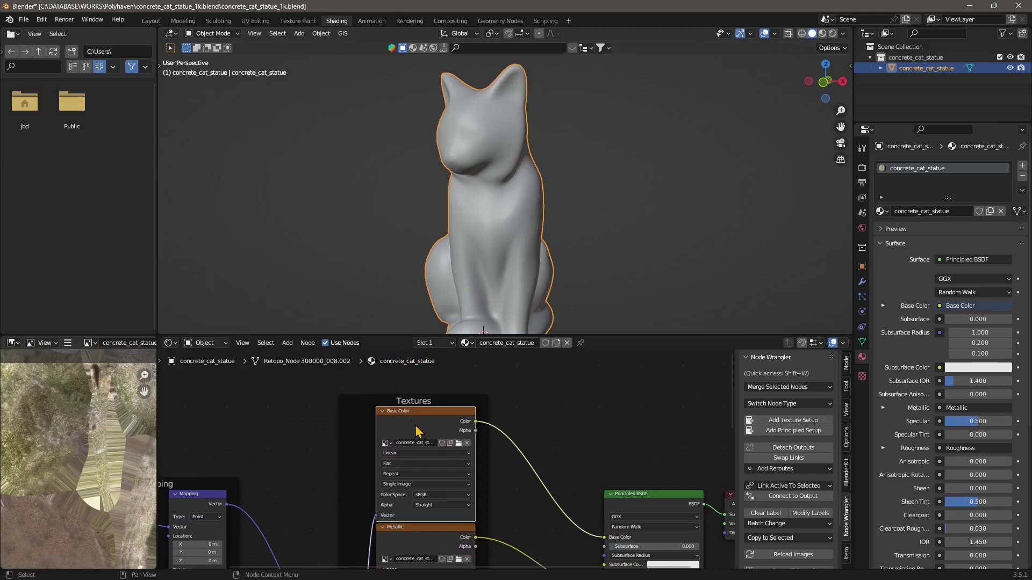
pyautogui.scroll(-3, 442, 452)
pyautogui.moveTo(682, 534); pyautogui.dragTo(579, 471, button='middle')
pyautogui.scroll(8, 476, 472)
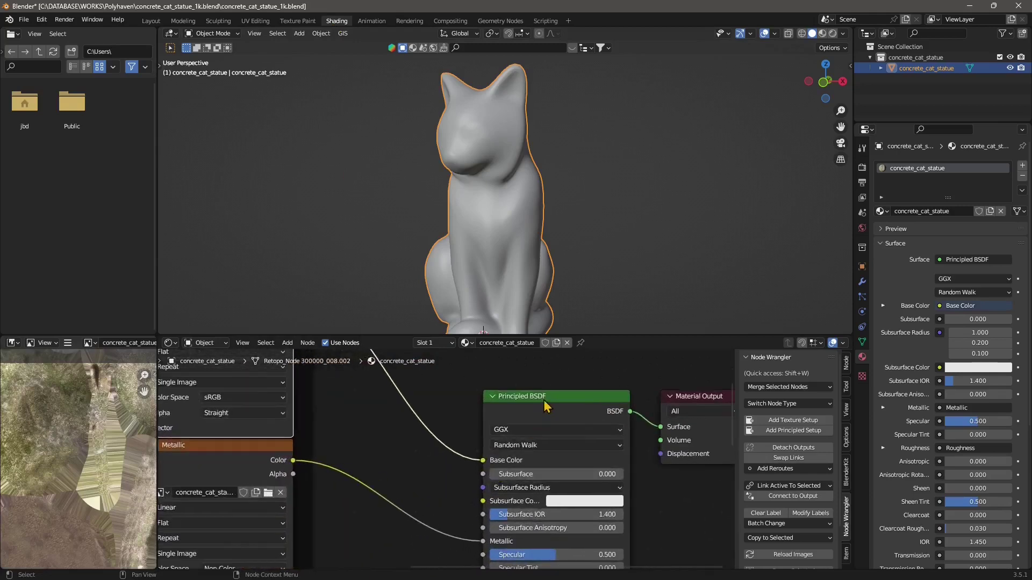
pyautogui.scroll(-5, 462, 472)
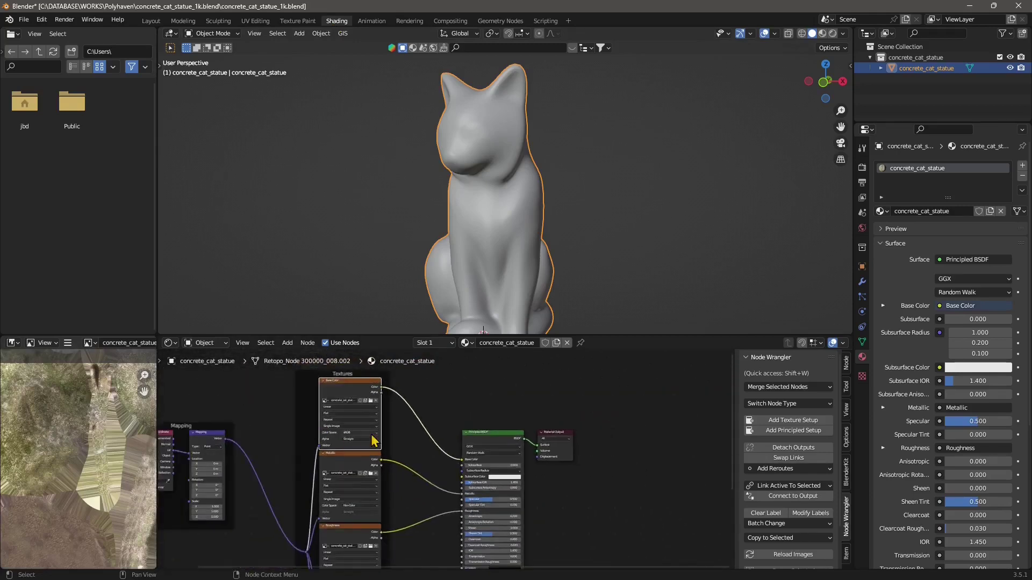
pyautogui.moveTo(393, 480); pyautogui.dragTo(489, 476, button='middle')
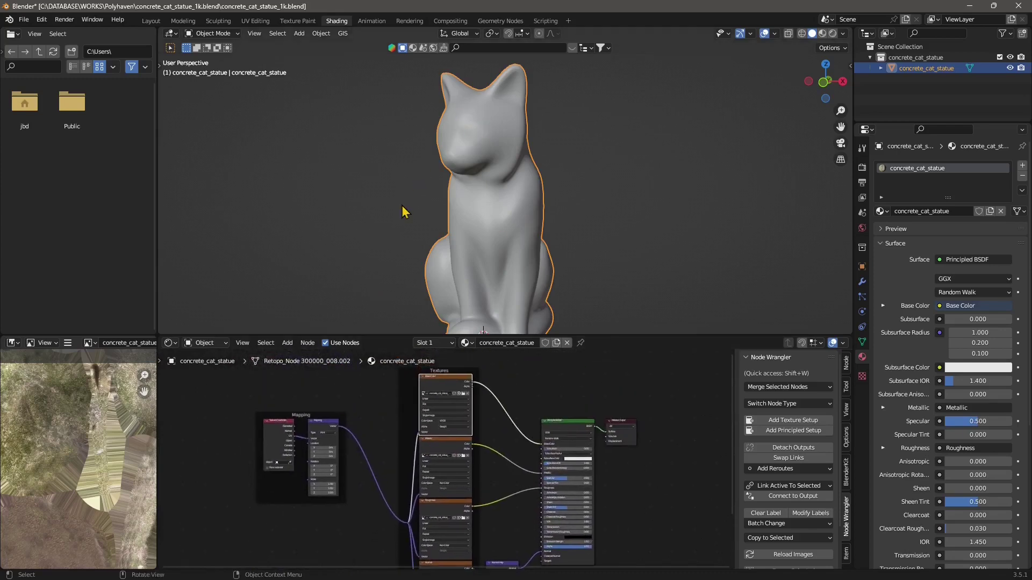
# Switch to the Texture Paint workspace and bring the cat statue into view for painting
pyautogui.click(293, 21)
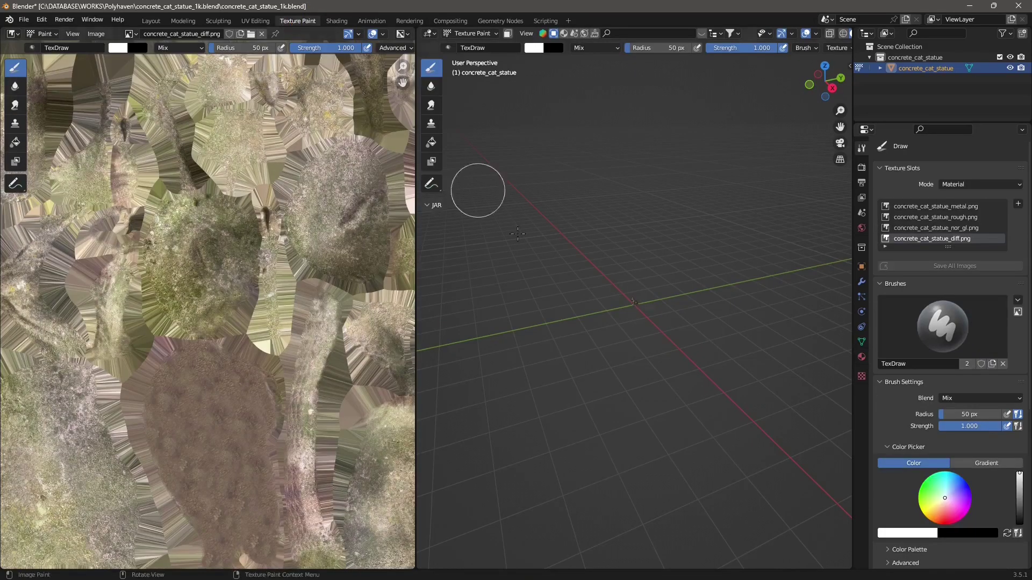
pyautogui.scroll(8, 642, 295)
pyautogui.keyDown('shift'); pyautogui.moveTo(638, 293); pyautogui.dragTo(637, 394, button='middle'); pyautogui.keyUp('shift')
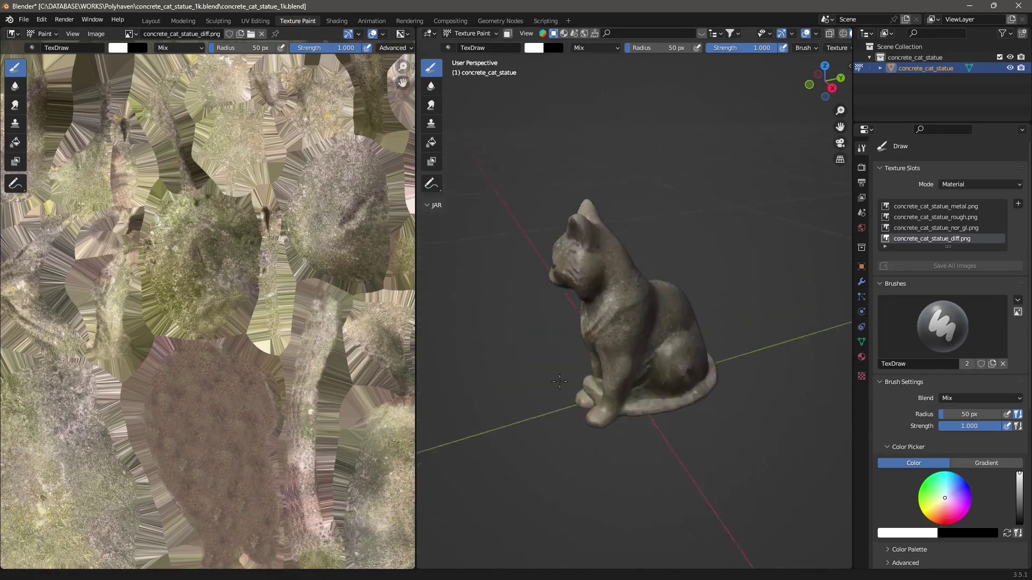
# Set the TexDraw brush colour to orange for painting on the statue's concrete_cat_statue_diff texture
pyautogui.moveTo(561, 382); pyautogui.dragTo(635, 367, button='middle')
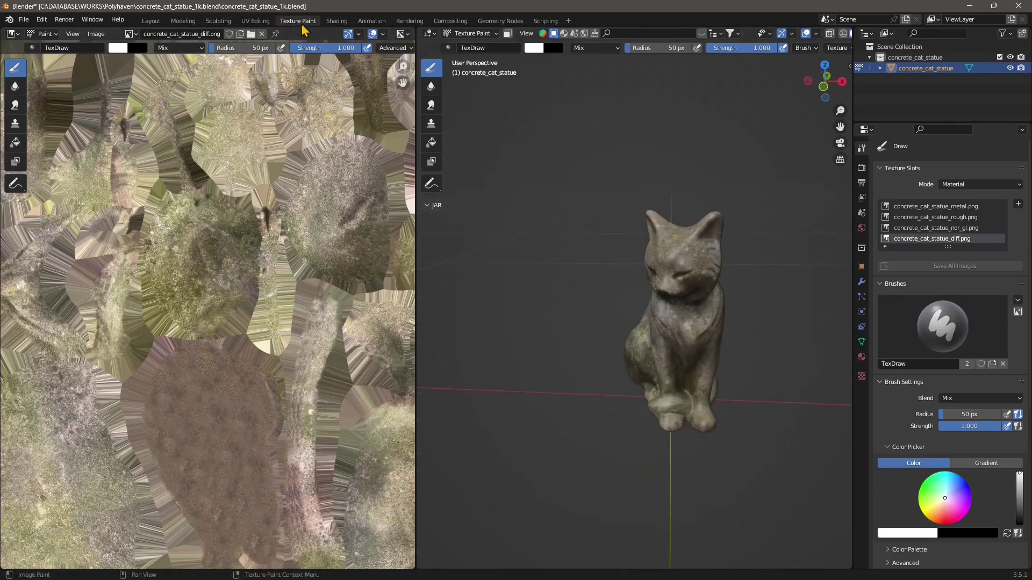
pyautogui.scroll(5, 765, 304)
pyautogui.moveTo(710, 309); pyautogui.dragTo(661, 311, button='middle')
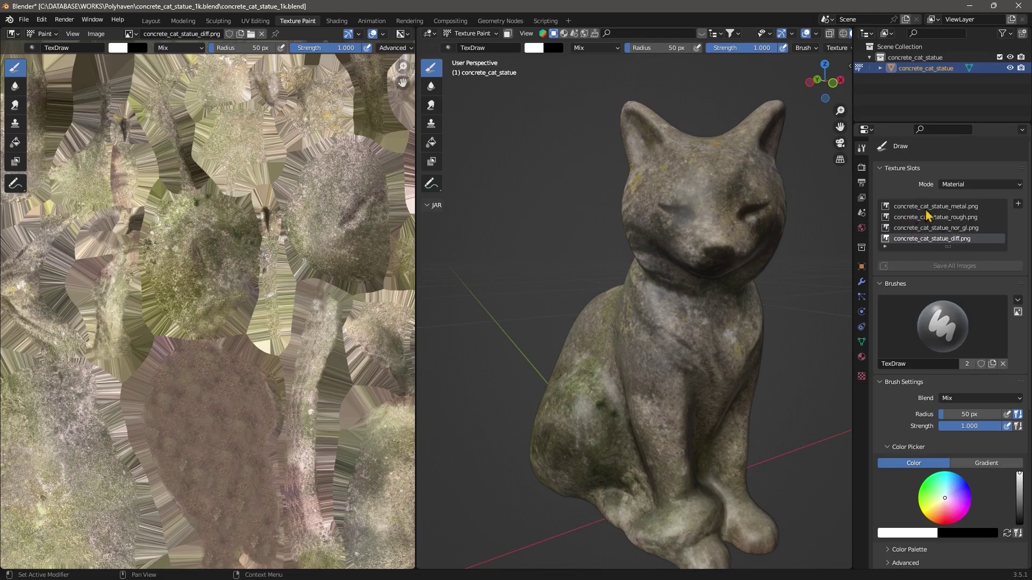
pyautogui.moveTo(672, 361); pyautogui.dragTo(661, 299, button='middle')
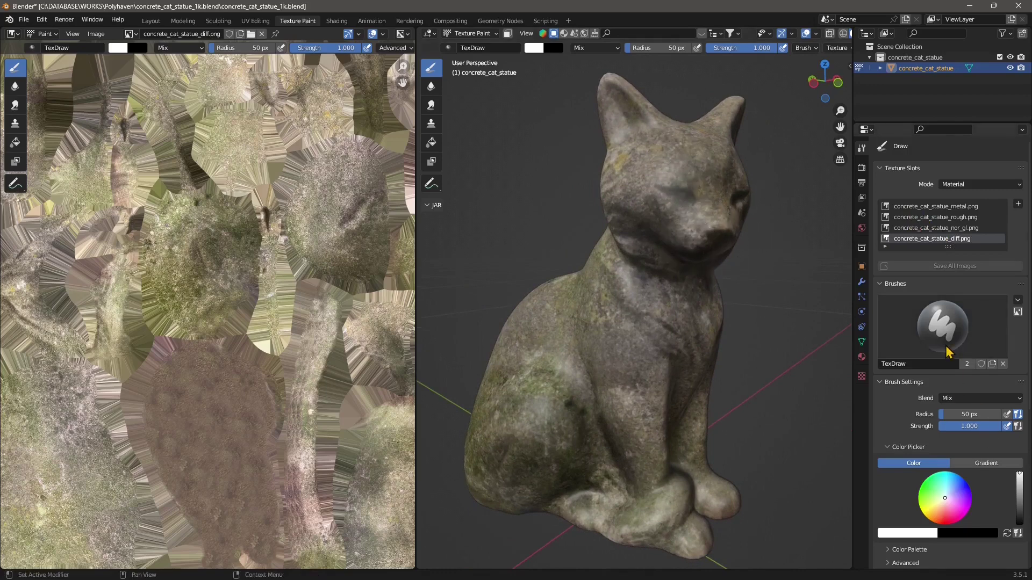
pyautogui.moveTo(944, 511); pyautogui.dragTo(928, 519)
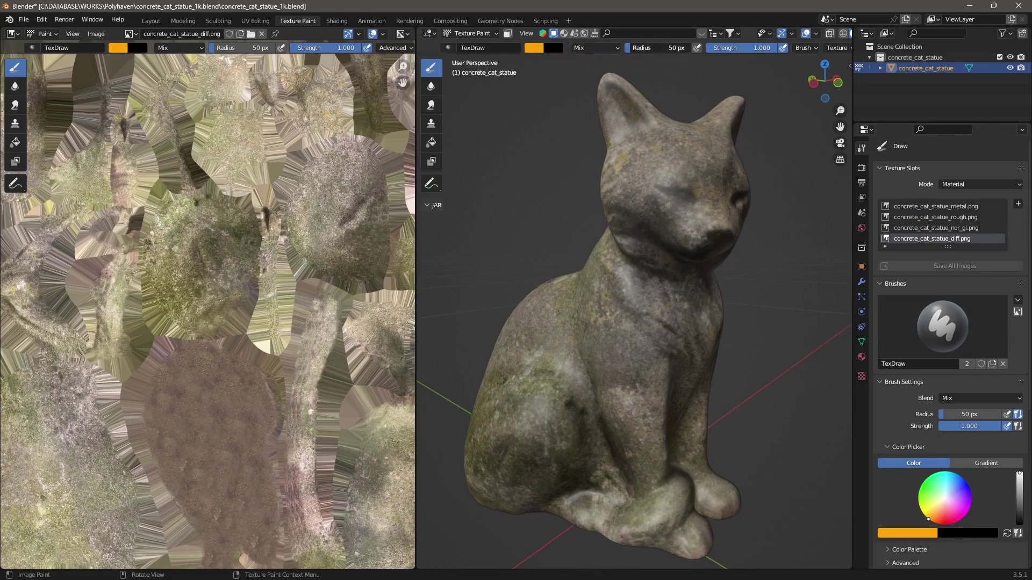
# Paint orange strokes on the statue's ear tips and around its mouth with a 38 px brush
pyautogui.moveTo(605, 98); pyautogui.dragTo(617, 93)
pyautogui.moveTo(668, 166); pyautogui.dragTo(673, 99, button='middle')
pyautogui.moveTo(673, 99)
pyautogui.mouseDown()
pyautogui.moveTo(698, 92)
pyautogui.moveTo(693, 99)
pyautogui.mouseUp()
pyautogui.moveTo(693, 100); pyautogui.dragTo(626, 253, button='middle')
pyautogui.moveTo(670, 230)
pyautogui.mouseDown()
pyautogui.moveTo(634, 214)
pyautogui.moveTo(691, 214)
pyautogui.moveTo(668, 208)
pyautogui.mouseUp()
pyautogui.moveTo(668, 207); pyautogui.dragTo(629, 248, button='middle')
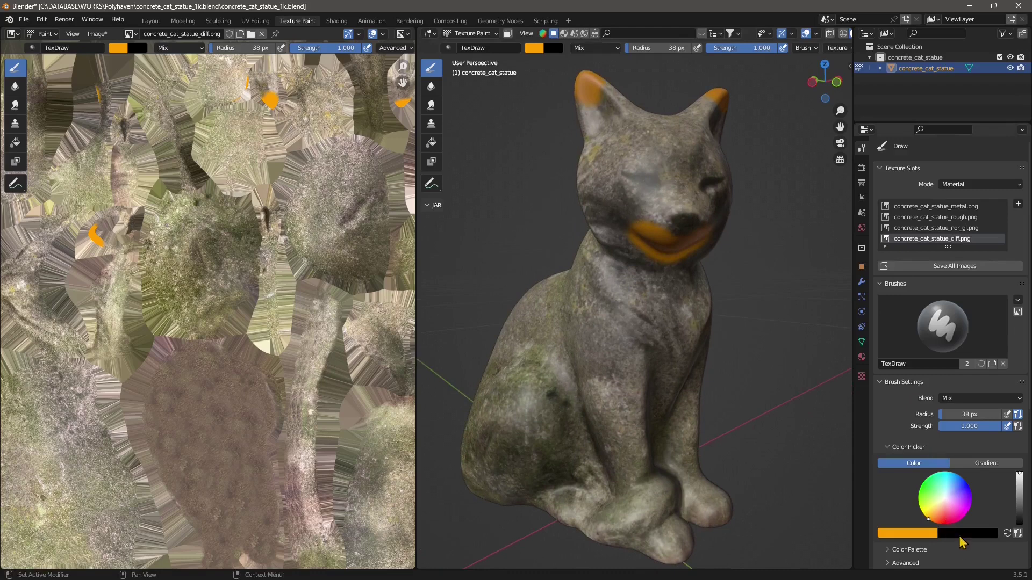
# Darken the brush colour to a dark brown and shade the statue's head with it
pyautogui.click(930, 516)
pyautogui.moveTo(1018, 511)
pyautogui.mouseDown()
pyautogui.moveTo(1019, 522)
pyautogui.moveTo(1019, 514)
pyautogui.mouseUp()
pyautogui.moveTo(656, 171)
pyautogui.mouseDown()
pyautogui.moveTo(631, 173)
pyautogui.moveTo(704, 180)
pyautogui.mouseUp()
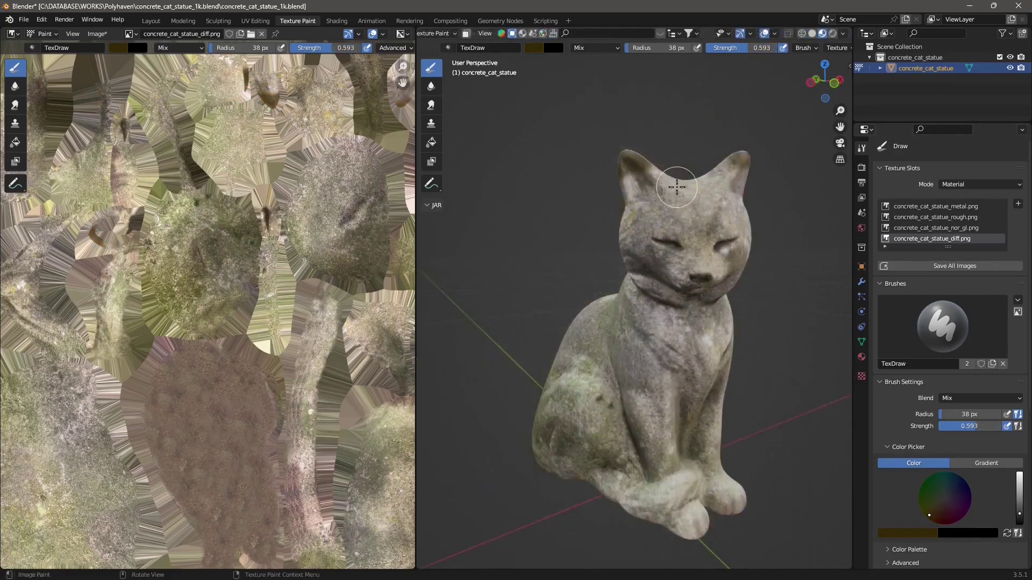
# Lower the brush strength to 0.259 and paint dark brown shading over the statue's chest and front legs
pyautogui.moveTo(676, 187)
pyautogui.mouseDown(button='middle')
pyautogui.moveTo(639, 259)
pyautogui.moveTo(755, 99)
pyautogui.mouseUp(button='middle')
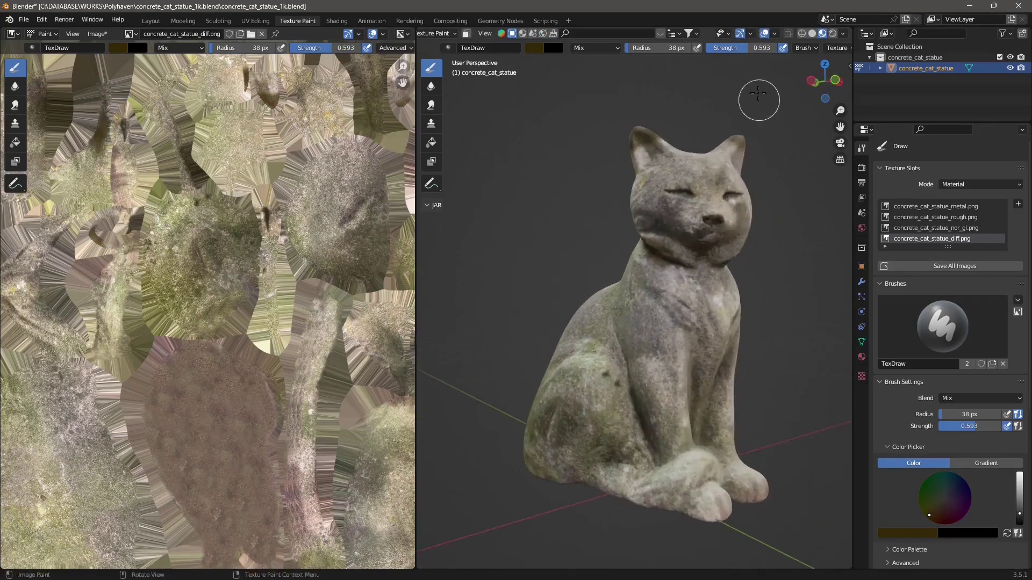
pyautogui.hotkey('shift', 'f')
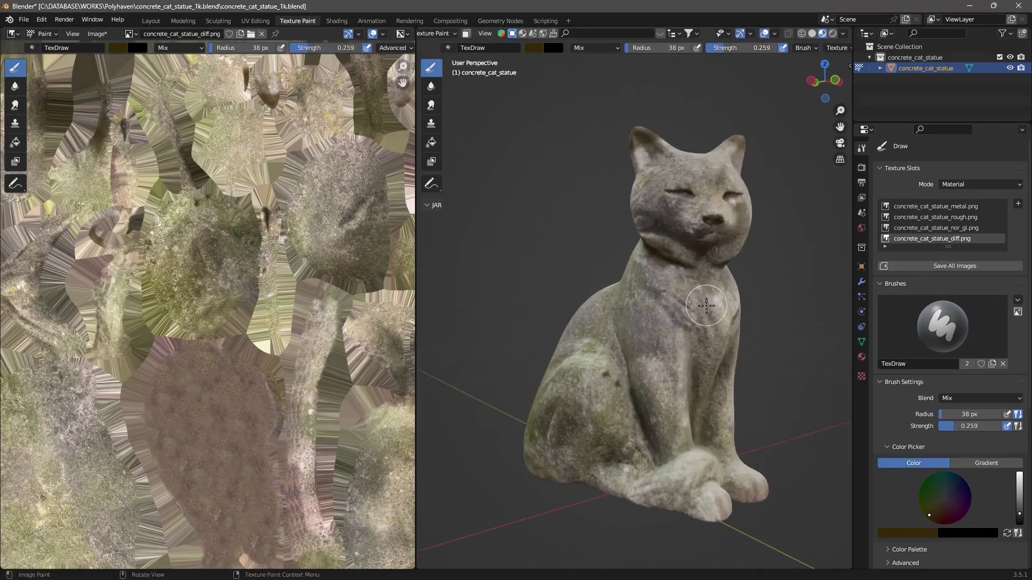
pyautogui.moveTo(699, 287); pyautogui.dragTo(685, 290, button='middle')
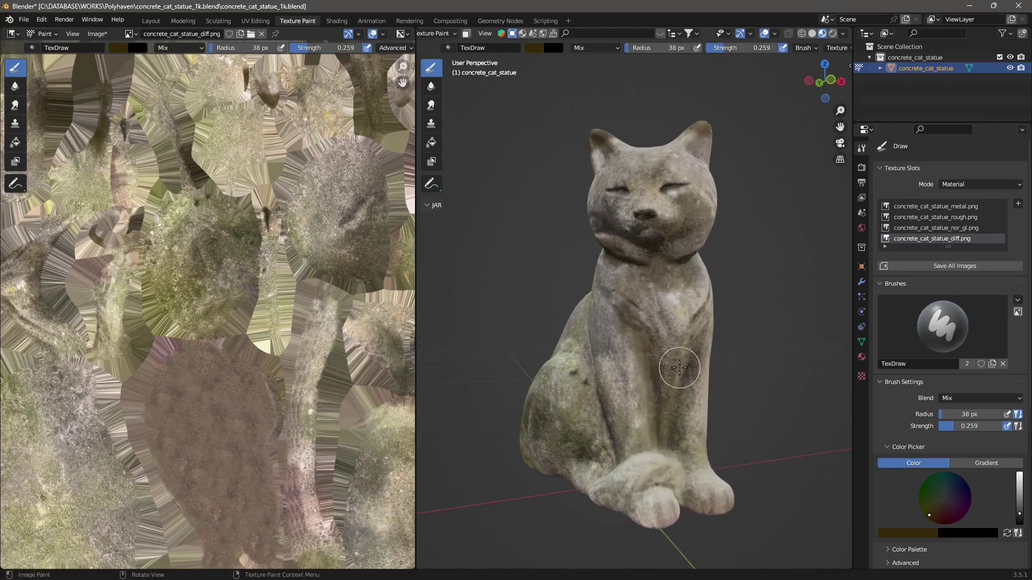
pyautogui.moveTo(670, 369); pyautogui.dragTo(645, 390, button='middle')
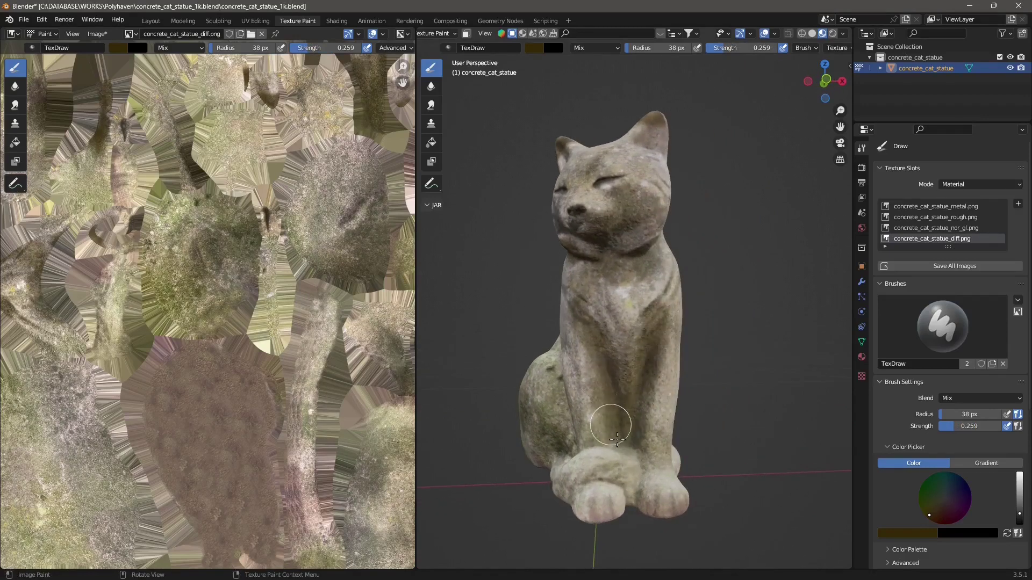
pyautogui.moveTo(616, 424); pyautogui.dragTo(682, 410, button='middle')
pyautogui.moveTo(650, 382)
pyautogui.mouseDown()
pyautogui.moveTo(667, 481)
pyautogui.moveTo(585, 476)
pyautogui.moveTo(627, 489)
pyautogui.mouseUp()
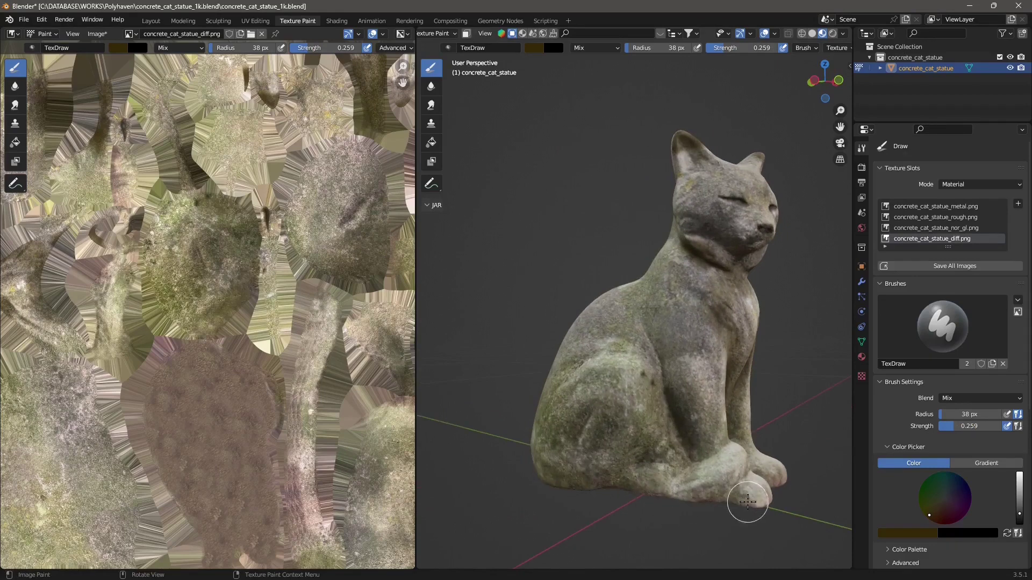
# Paint dark brown shading along the statue's lower edge, from the paws around the side to the haunch
pyautogui.moveTo(749, 500); pyautogui.dragTo(535, 484, button='middle')
pyautogui.moveTo(532, 484); pyautogui.dragTo(556, 495)
pyautogui.moveTo(573, 494); pyautogui.dragTo(545, 482, button='middle')
pyautogui.moveTo(548, 484); pyautogui.dragTo(599, 476)
pyautogui.moveTo(599, 477); pyautogui.dragTo(556, 478, button='middle')
pyautogui.moveTo(558, 476); pyautogui.dragTo(618, 465)
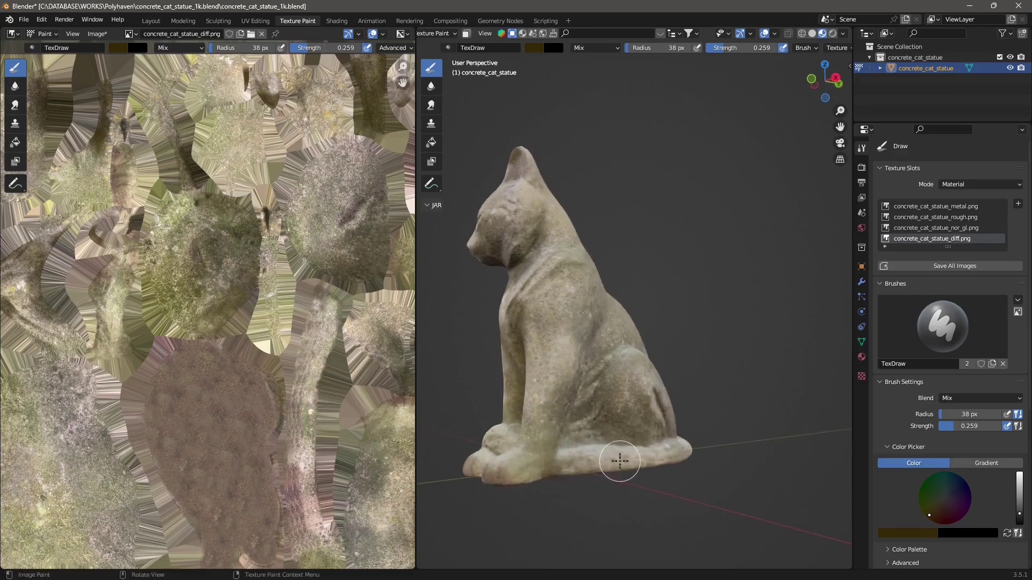
pyautogui.moveTo(669, 475); pyautogui.dragTo(606, 481, button='middle')
pyautogui.moveTo(607, 478); pyautogui.dragTo(657, 464)
pyautogui.moveTo(665, 458); pyautogui.dragTo(668, 428)
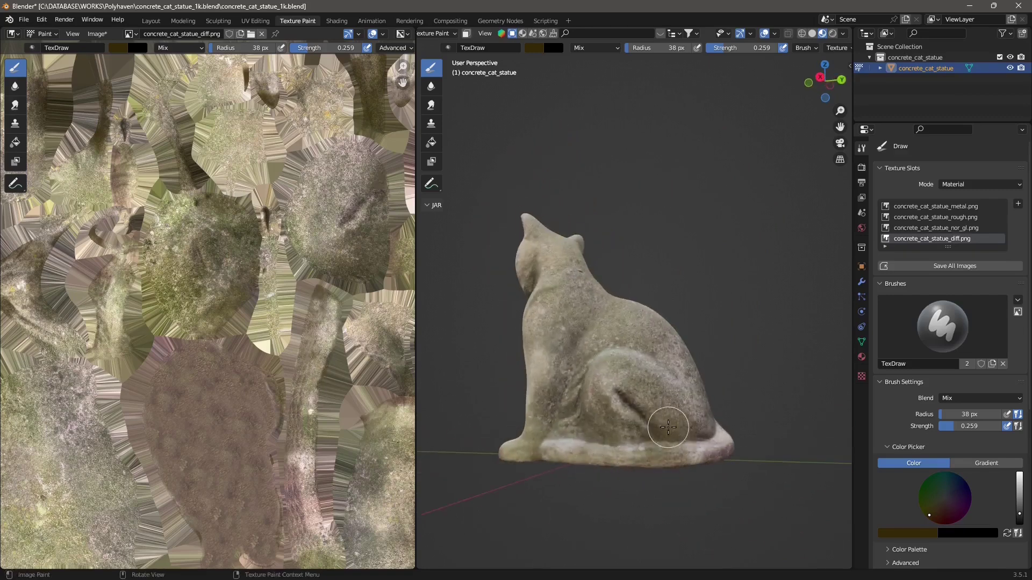
# Continue the dark brown shading around the statue's rear, where the tail meets the body
pyautogui.scroll(-2, 673, 438)
pyautogui.moveTo(676, 445); pyautogui.dragTo(629, 452, button='middle')
pyautogui.moveTo(672, 436); pyautogui.dragTo(702, 439)
pyautogui.moveTo(700, 438); pyautogui.dragTo(648, 443, button='middle')
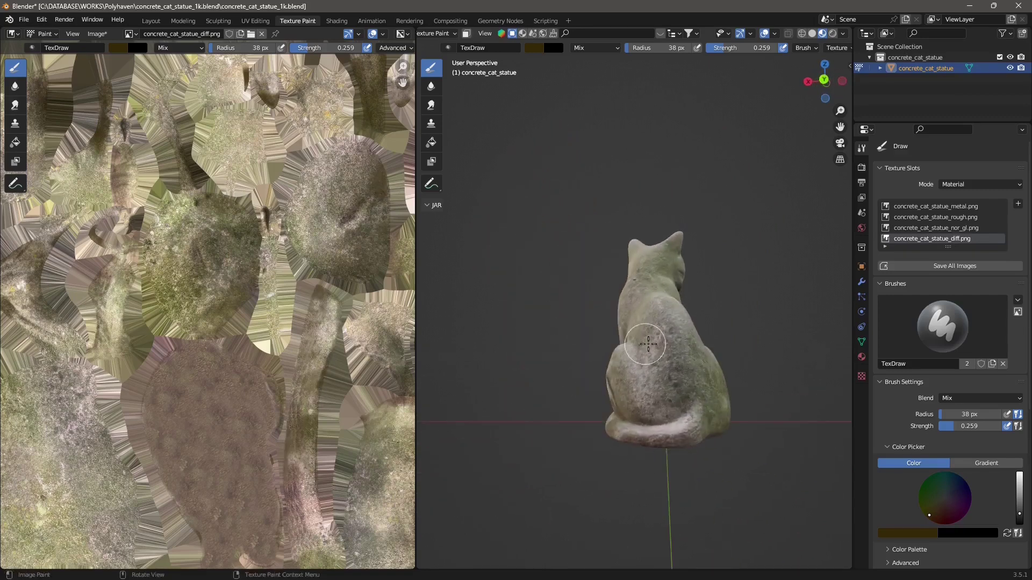
pyautogui.moveTo(690, 434)
pyautogui.mouseDown()
pyautogui.moveTo(691, 398)
pyautogui.moveTo(707, 417)
pyautogui.moveTo(690, 385)
pyautogui.mouseUp()
pyautogui.moveTo(676, 377); pyautogui.dragTo(691, 380, button='middle')
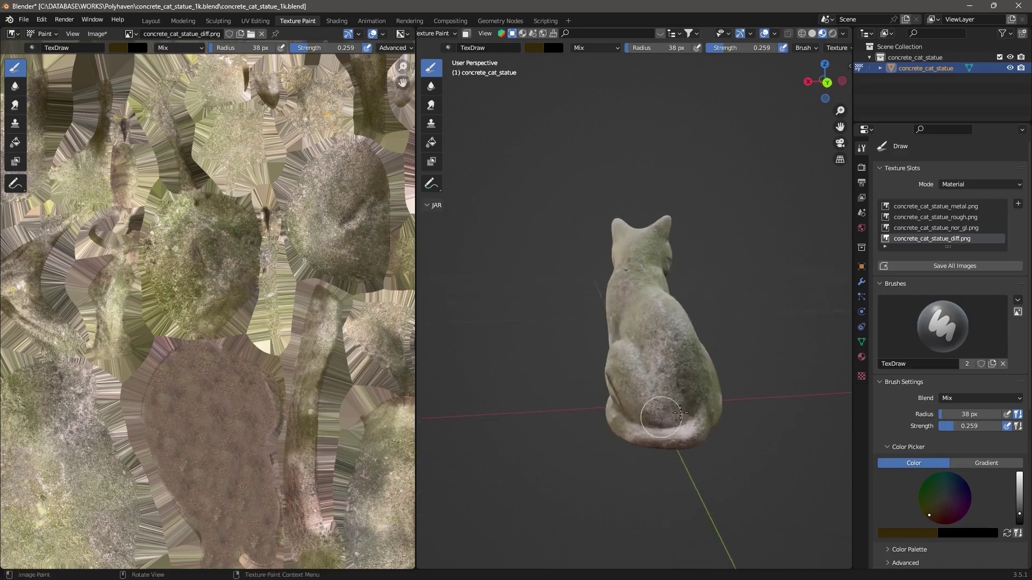
# Paint dark brown shading over the statue's lower back and up along its flank
pyautogui.moveTo(688, 368); pyautogui.dragTo(673, 362)
pyautogui.moveTo(674, 376); pyautogui.dragTo(695, 385, button='middle')
pyautogui.moveTo(695, 388)
pyautogui.mouseDown()
pyautogui.moveTo(673, 420)
pyautogui.moveTo(664, 377)
pyautogui.mouseUp()
pyautogui.moveTo(657, 385); pyautogui.dragTo(741, 378, button='middle')
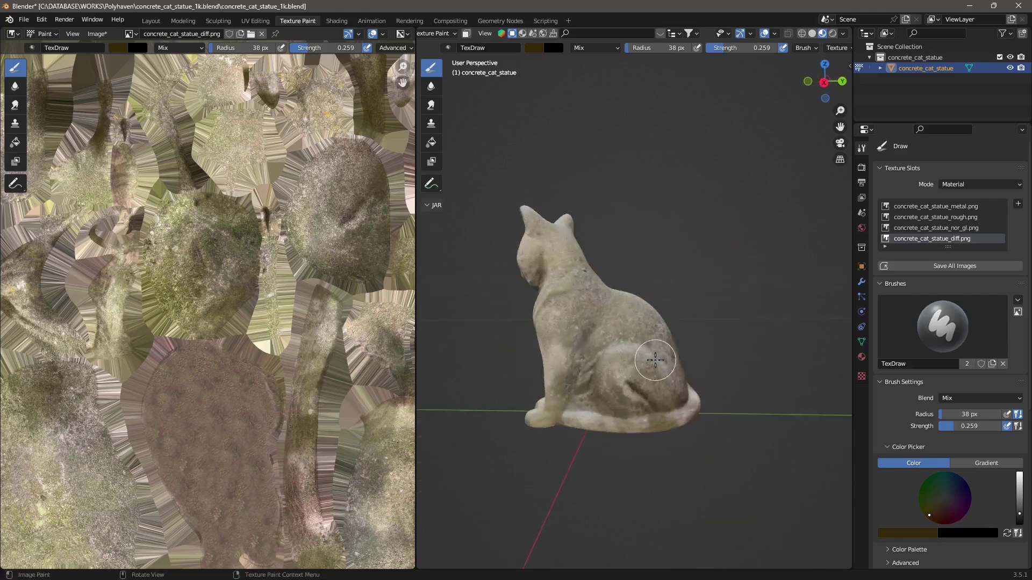
pyautogui.moveTo(656, 360)
pyautogui.mouseDown()
pyautogui.moveTo(657, 349)
pyautogui.moveTo(588, 374)
pyautogui.moveTo(591, 325)
pyautogui.mouseUp()
# Brighten the brush colour to a golden yellow, ready for painting the statue's face
pyautogui.moveTo(591, 322); pyautogui.dragTo(690, 385, button='middle')
pyautogui.moveTo(634, 325); pyautogui.dragTo(653, 344, button='middle')
pyautogui.scroll(5, 653, 345)
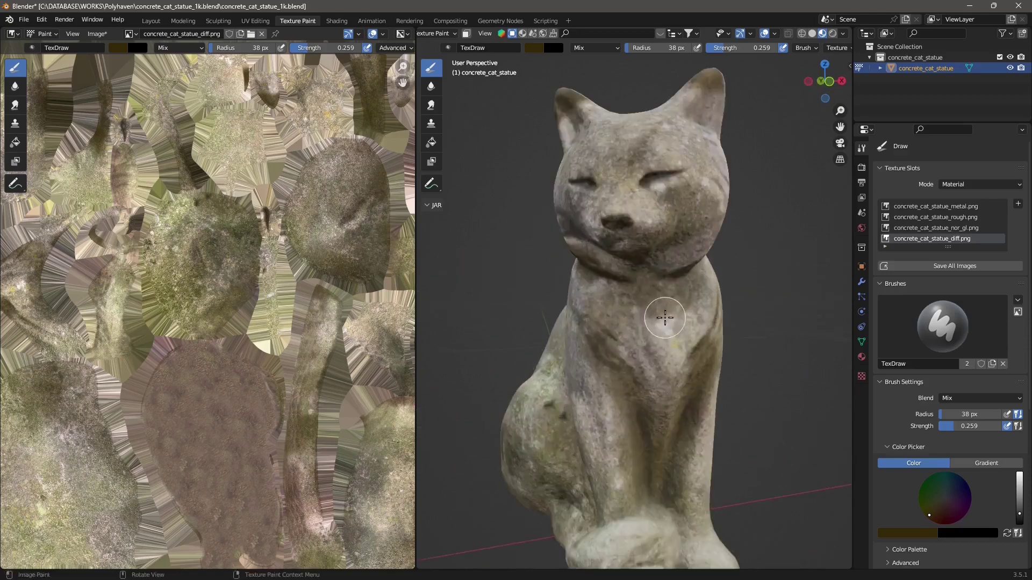
pyautogui.click(534, 48)
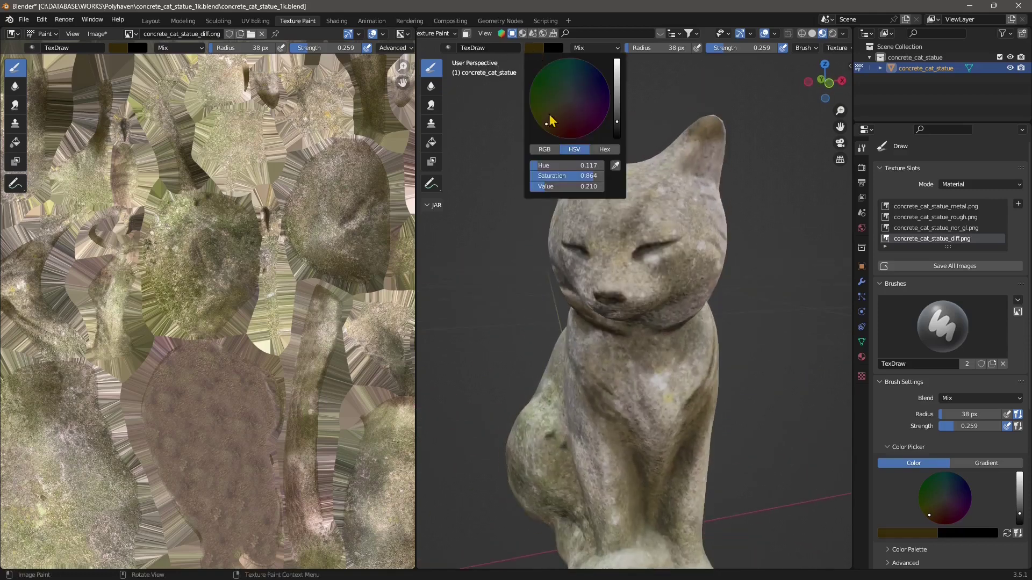
pyautogui.moveTo(618, 114); pyautogui.dragTo(617, 71)
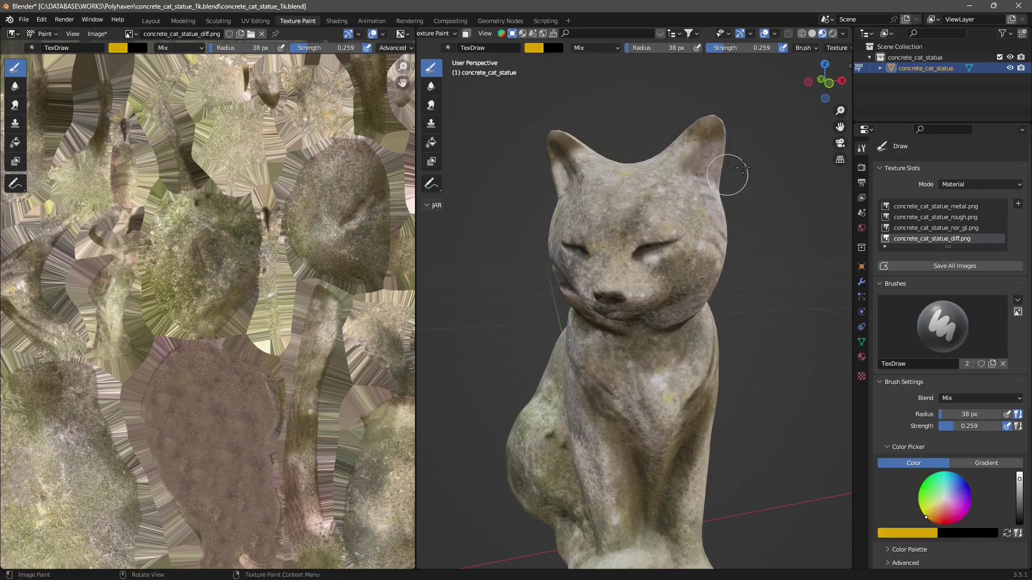
# Paint golden yellow over the statue's ear tip, forehead, cheeks and the rest of its face
pyautogui.moveTo(708, 117); pyautogui.dragTo(718, 127)
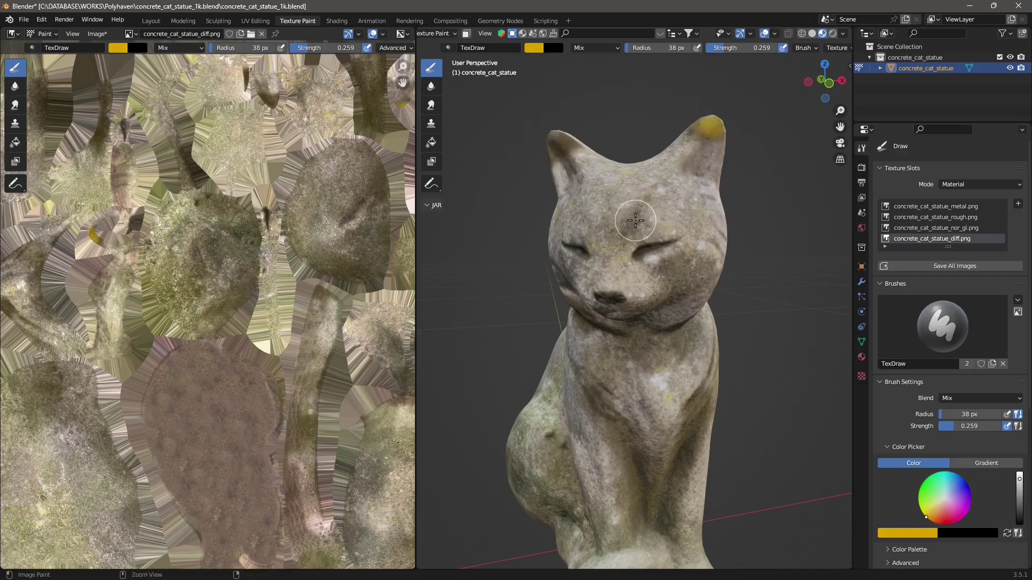
pyautogui.moveTo(618, 179); pyautogui.dragTo(646, 178, button='middle')
pyautogui.moveTo(646, 178)
pyautogui.mouseDown()
pyautogui.moveTo(612, 180)
pyautogui.moveTo(668, 172)
pyautogui.moveTo(715, 186)
pyautogui.mouseUp()
pyautogui.moveTo(659, 224)
pyautogui.mouseDown(button='middle')
pyautogui.moveTo(652, 192)
pyautogui.moveTo(610, 207)
pyautogui.mouseUp(button='middle')
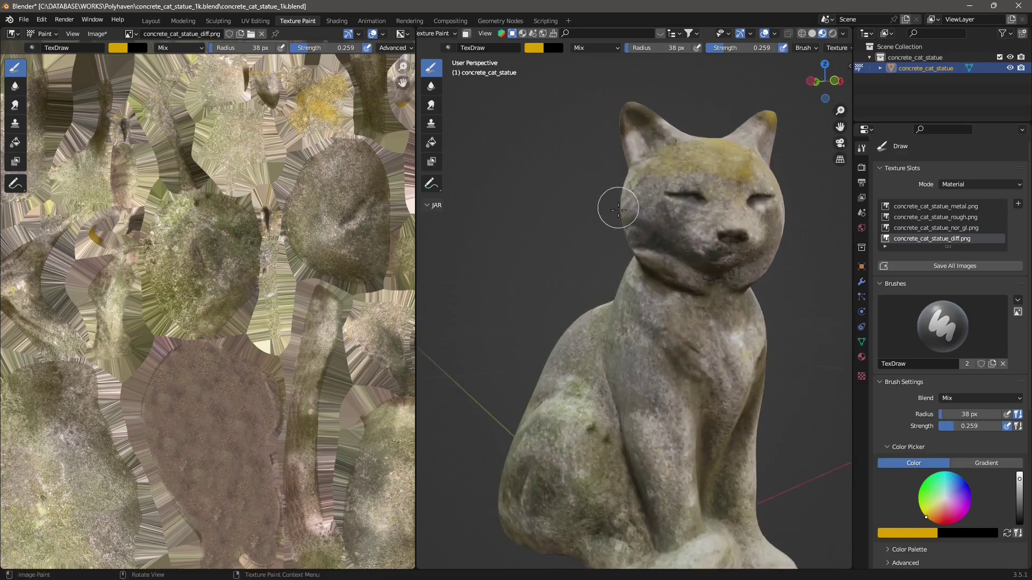
pyautogui.moveTo(611, 207)
pyautogui.mouseDown()
pyautogui.moveTo(652, 231)
pyautogui.moveTo(675, 264)
pyautogui.moveTo(665, 281)
pyautogui.moveTo(708, 250)
pyautogui.moveTo(637, 256)
pyautogui.moveTo(642, 210)
pyautogui.moveTo(725, 224)
pyautogui.moveTo(723, 173)
pyautogui.moveTo(703, 177)
pyautogui.moveTo(728, 219)
pyautogui.moveTo(606, 177)
pyautogui.moveTo(599, 217)
pyautogui.mouseUp()
pyautogui.moveTo(679, 142)
pyautogui.mouseDown()
pyautogui.moveTo(721, 127)
pyautogui.moveTo(627, 147)
pyautogui.moveTo(611, 200)
pyautogui.mouseUp()
pyautogui.moveTo(611, 200)
pyautogui.mouseDown(button='middle')
pyautogui.moveTo(680, 363)
pyautogui.moveTo(587, 190)
pyautogui.mouseUp(button='middle')
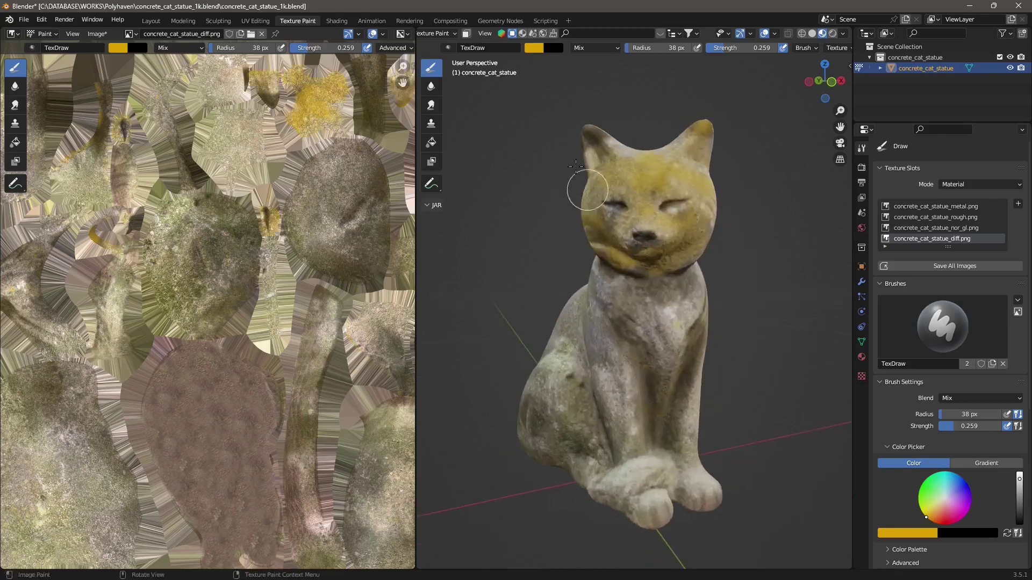
# Inspect the painted diffuse texture as a whole and preview the statue in Rendered shading
pyautogui.moveTo(572, 156); pyautogui.dragTo(561, 204, button='middle')
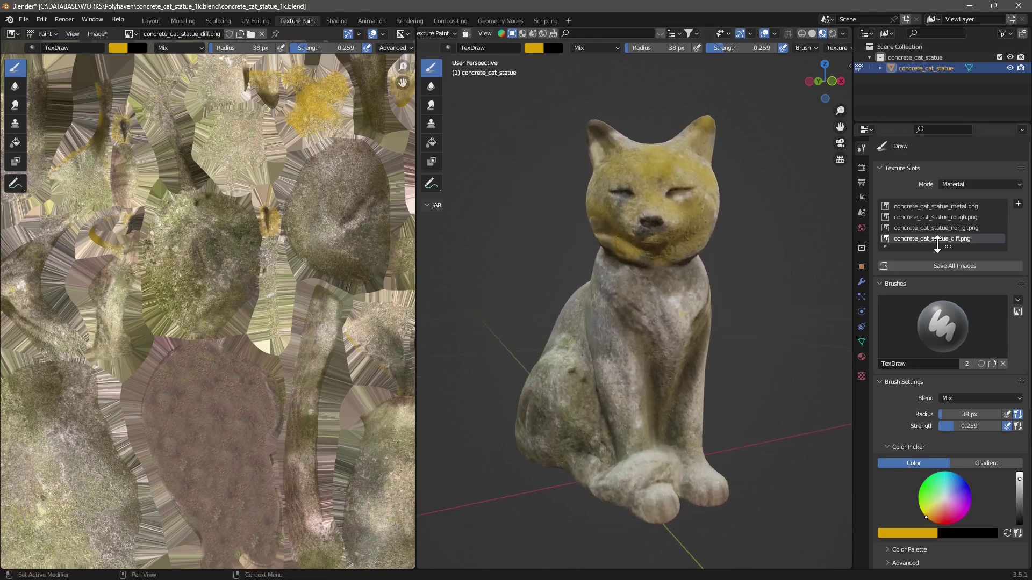
pyautogui.scroll(-2, 270, 278)
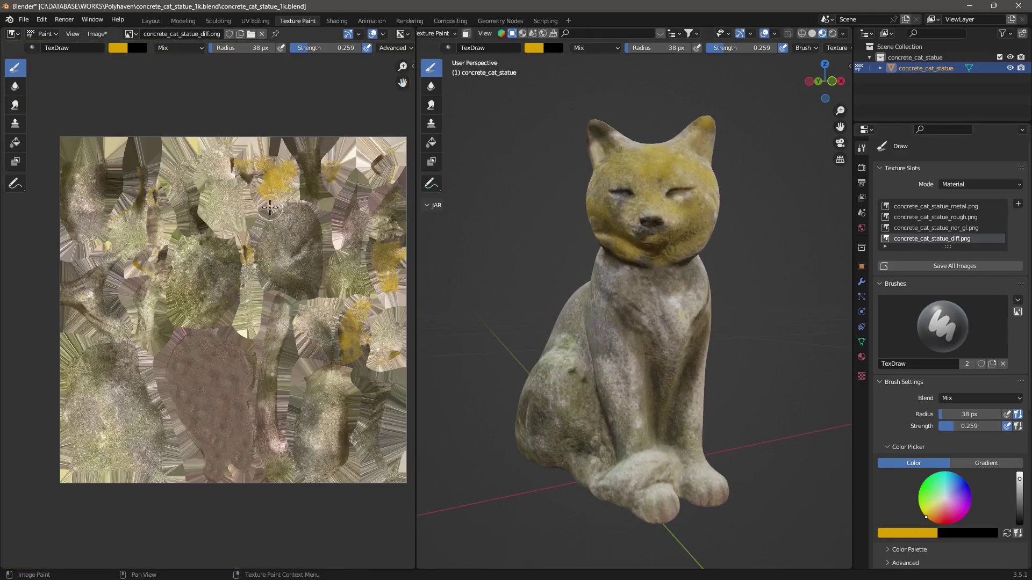
pyautogui.scroll(1, 286, 314)
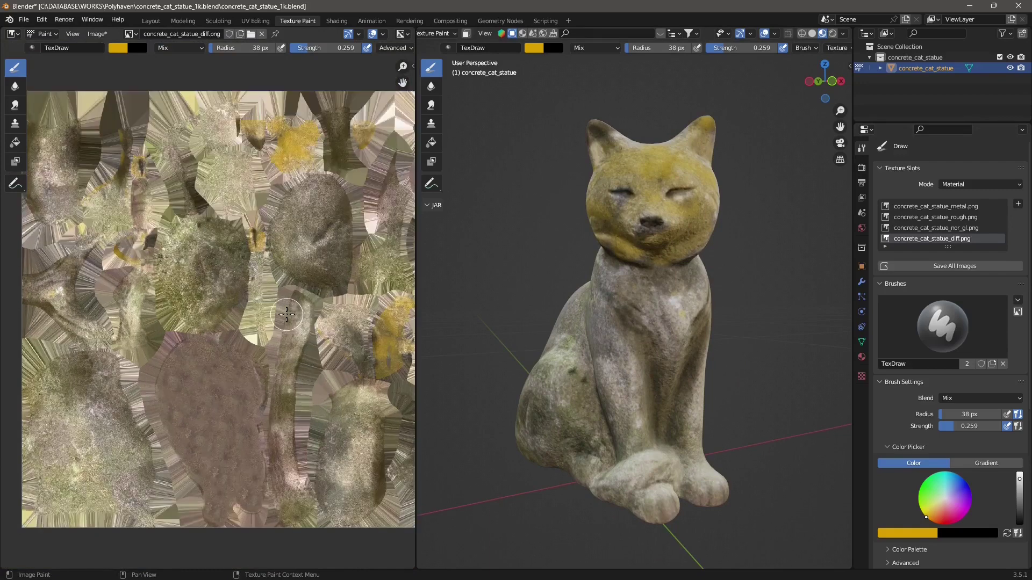
pyautogui.moveTo(634, 301); pyautogui.dragTo(688, 193, button='middle')
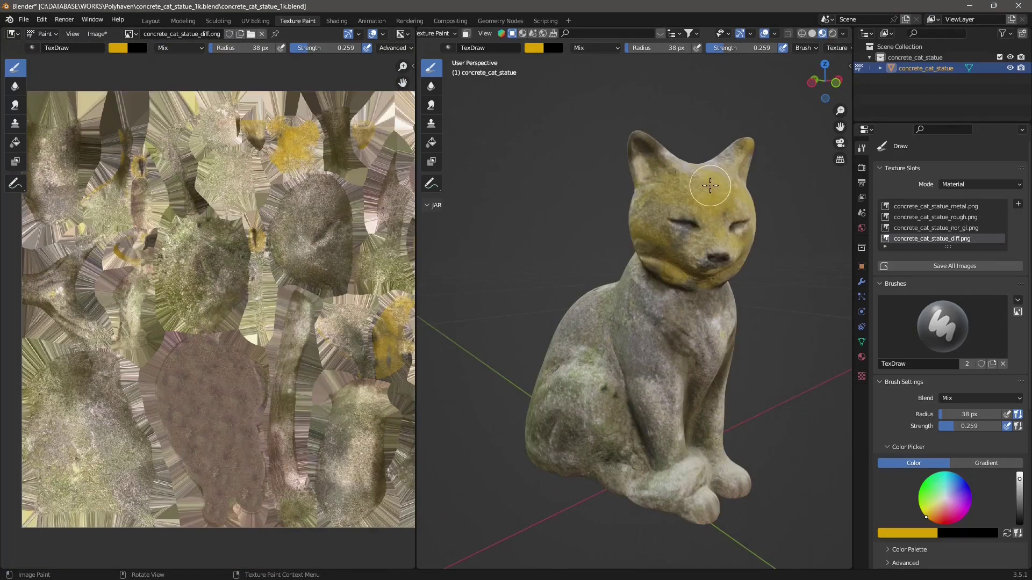
pyautogui.click(833, 34)
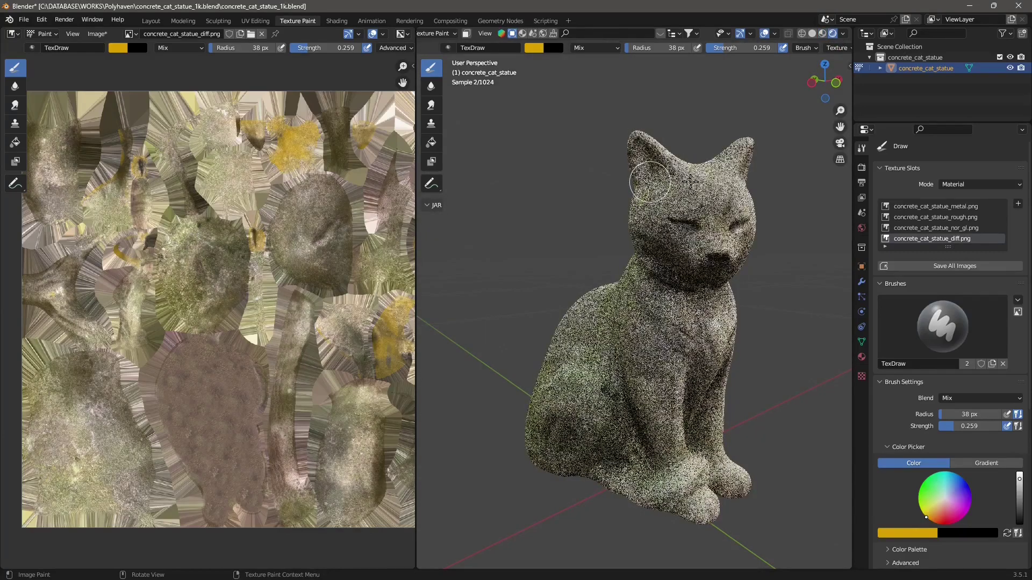
pyautogui.click(822, 34)
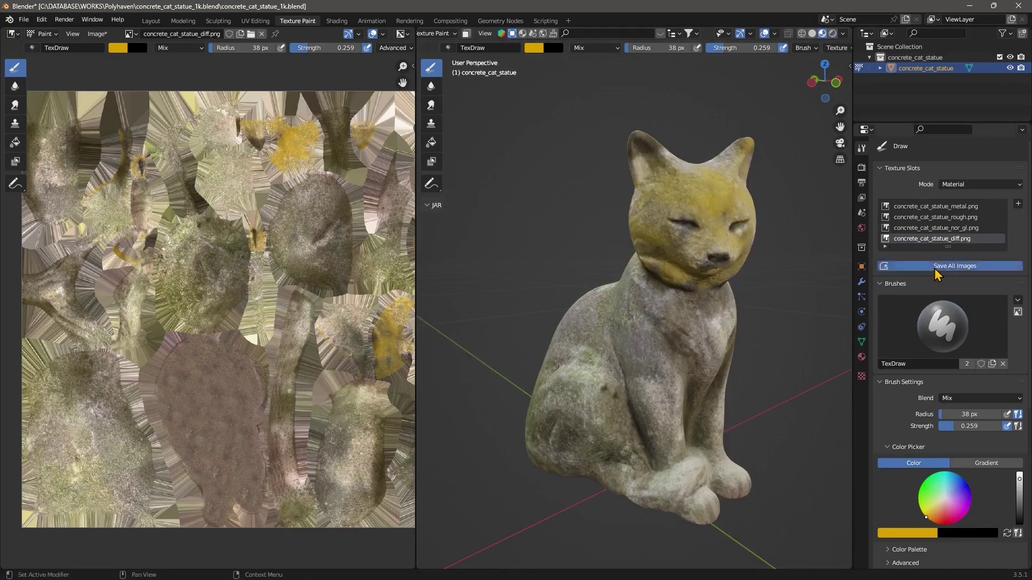
# Save all painted images, check the statue in Rendered shading and return to Material Preview
pyautogui.click(935, 270)
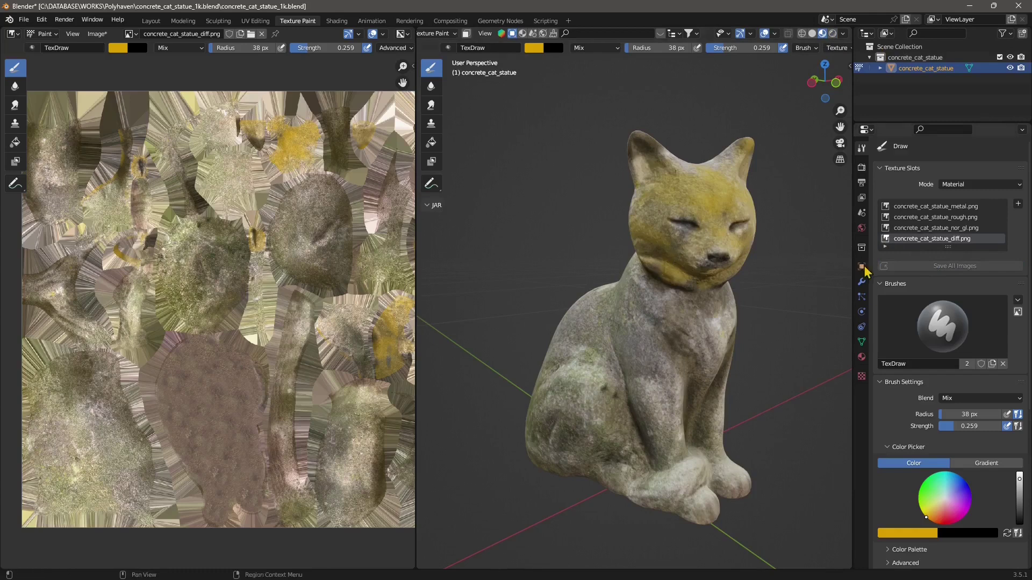
pyautogui.click(832, 34)
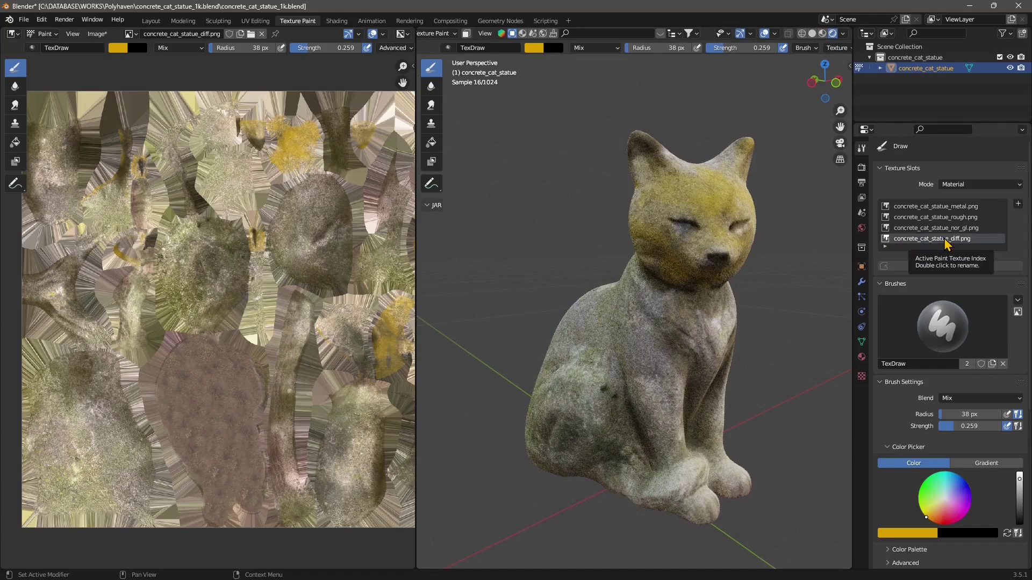
pyautogui.click(822, 34)
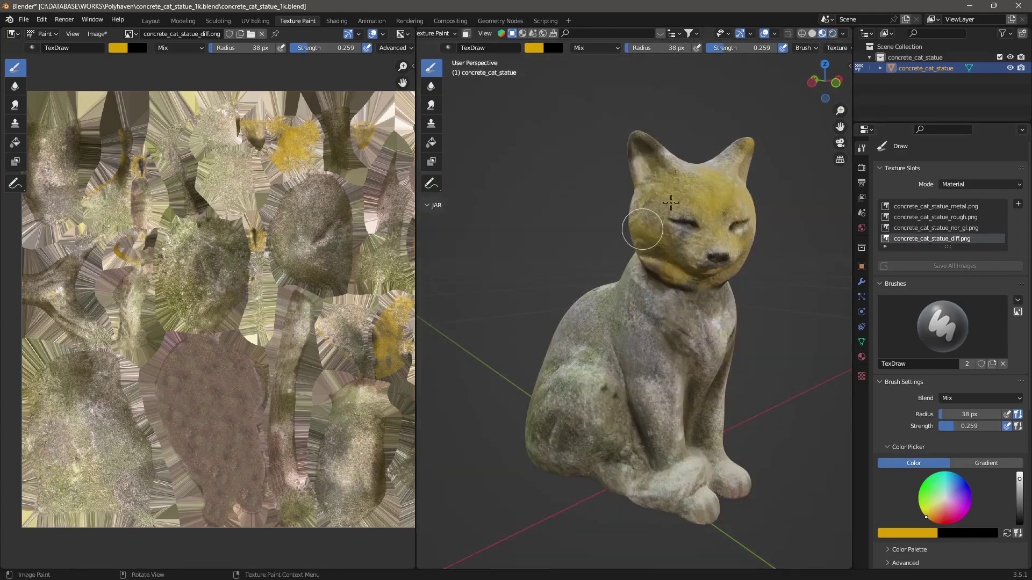
# Switch to the Sculpting workspace and bring the whole cat statue into close view
pyautogui.moveTo(678, 257)
pyautogui.mouseDown(button='middle')
pyautogui.moveTo(624, 261)
pyautogui.moveTo(661, 260)
pyautogui.moveTo(613, 249)
pyautogui.mouseUp(button='middle')
pyautogui.moveTo(429, 37); pyautogui.dragTo(477, 36, button='middle')
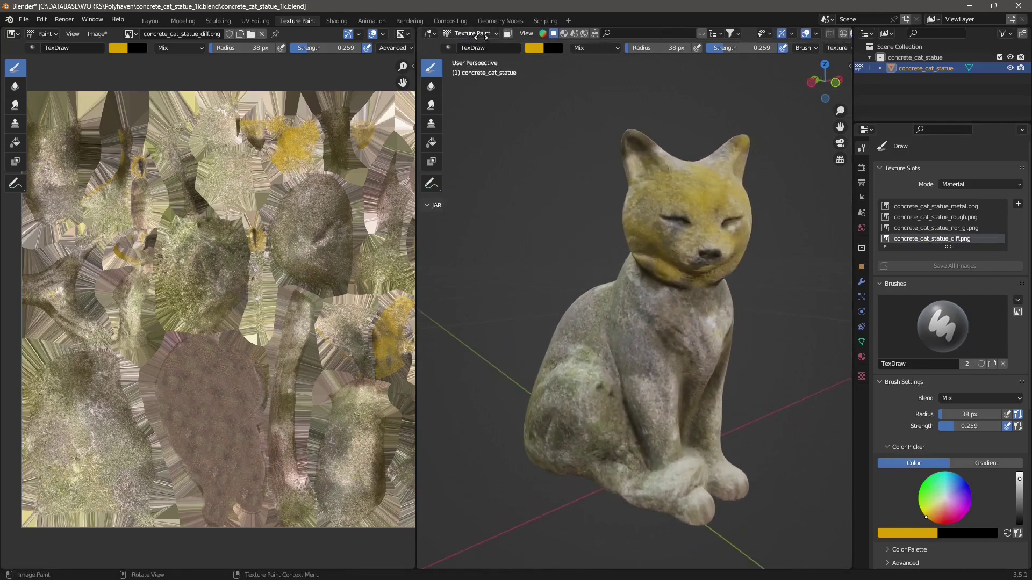
pyautogui.click(469, 34)
pyautogui.click(256, 21)
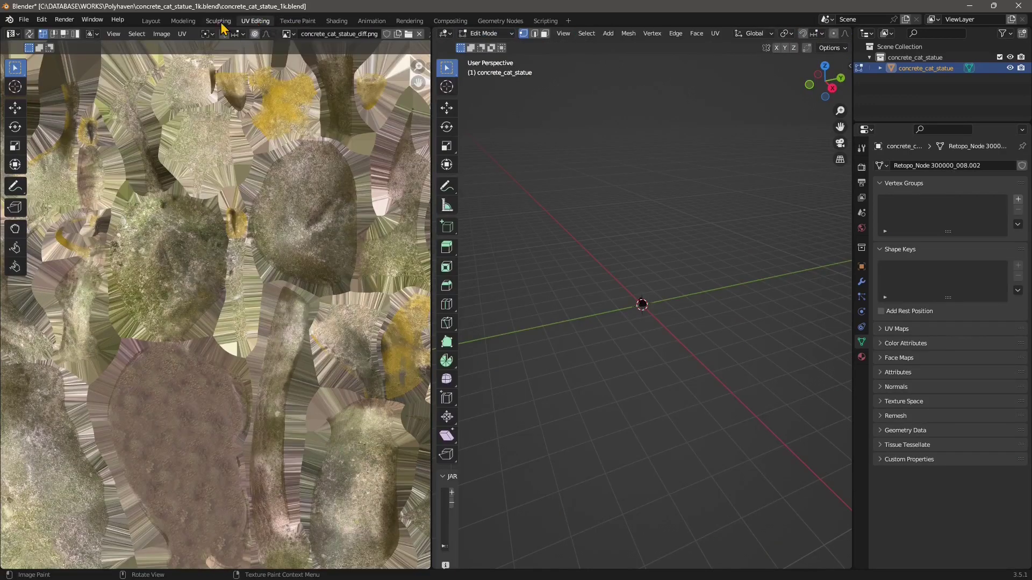
pyautogui.click(219, 21)
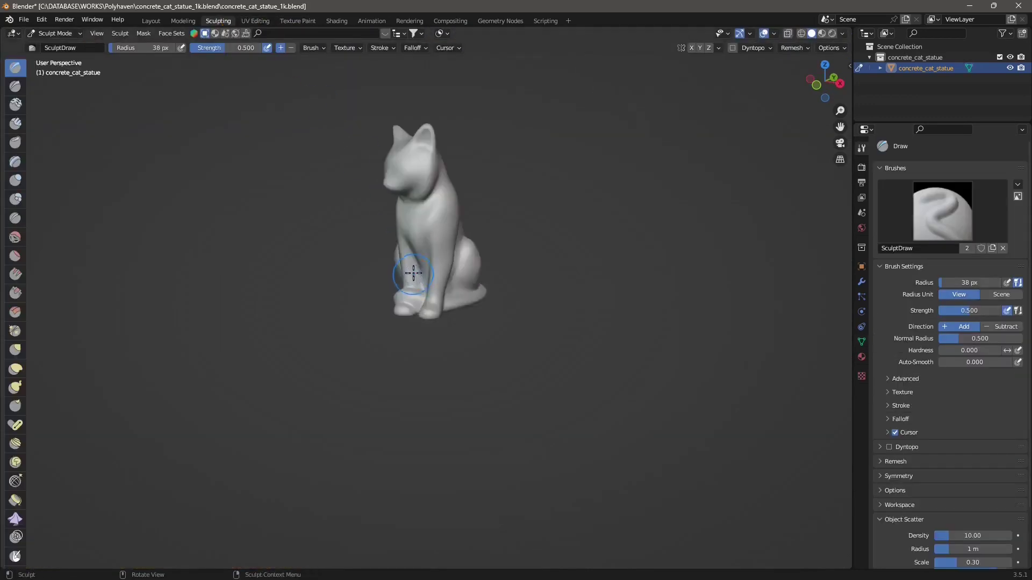
pyautogui.keyDown('shift'); pyautogui.moveTo(413, 274); pyautogui.dragTo(473, 299, button='middle'); pyautogui.keyUp('shift')
pyautogui.scroll(5, 558, 312)
pyautogui.scroll(-1, 461, 309)
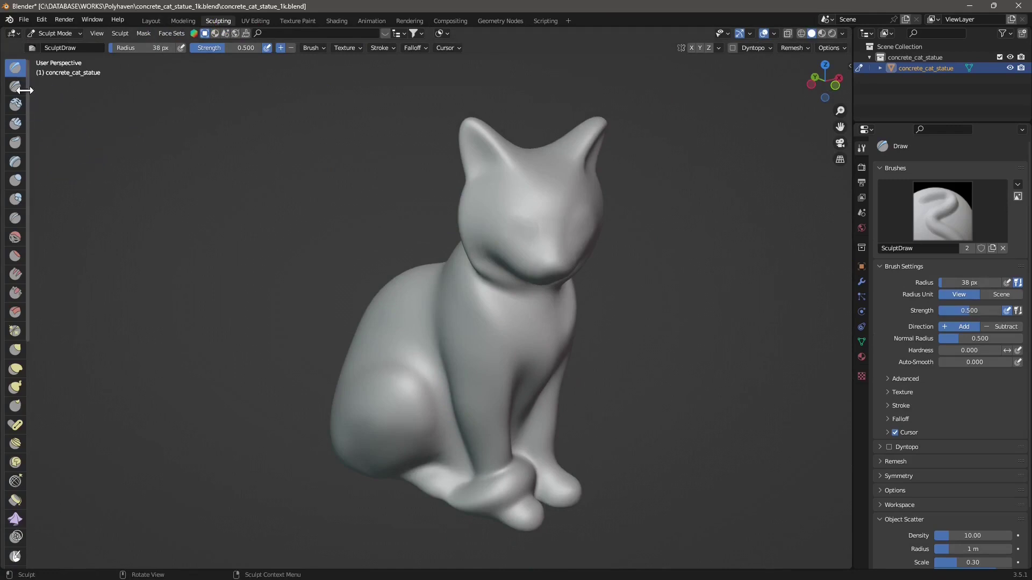
# Widen the sculpt brush toolbar to two columns of icons and activate the Paint brush
pyautogui.moveTo(26, 90)
pyautogui.mouseDown()
pyautogui.moveTo(86, 93)
pyautogui.moveTo(65, 92)
pyautogui.mouseUp()
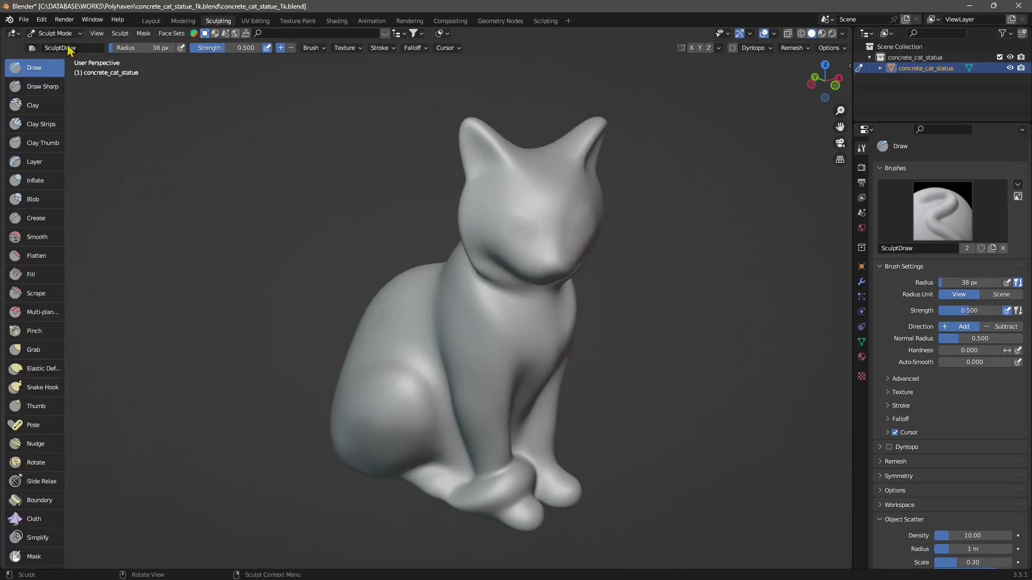
pyautogui.click(69, 34)
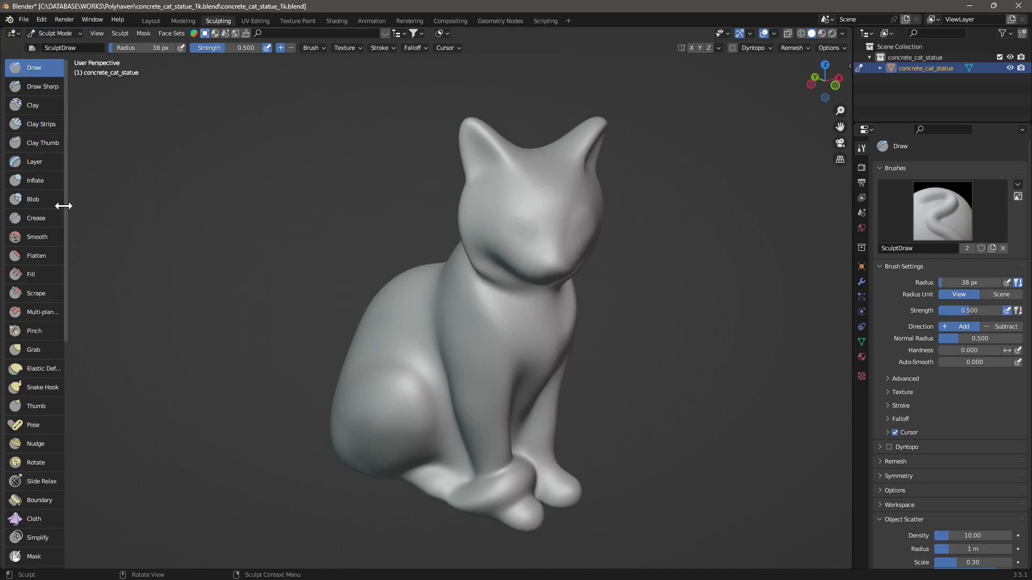
pyautogui.moveTo(63, 206)
pyautogui.mouseDown()
pyautogui.moveTo(182, 214)
pyautogui.moveTo(46, 205)
pyautogui.mouseUp()
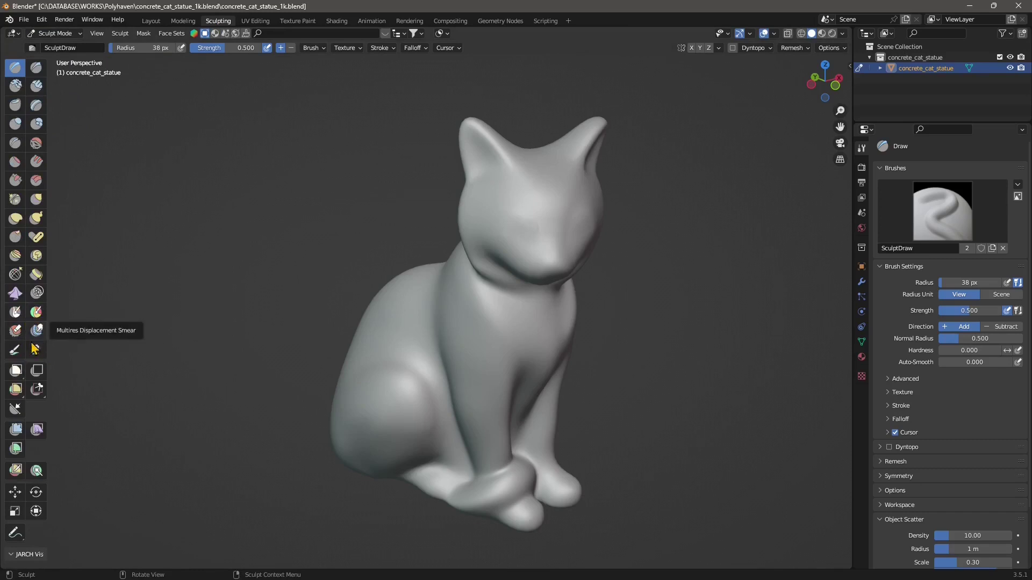
pyautogui.click(14, 350)
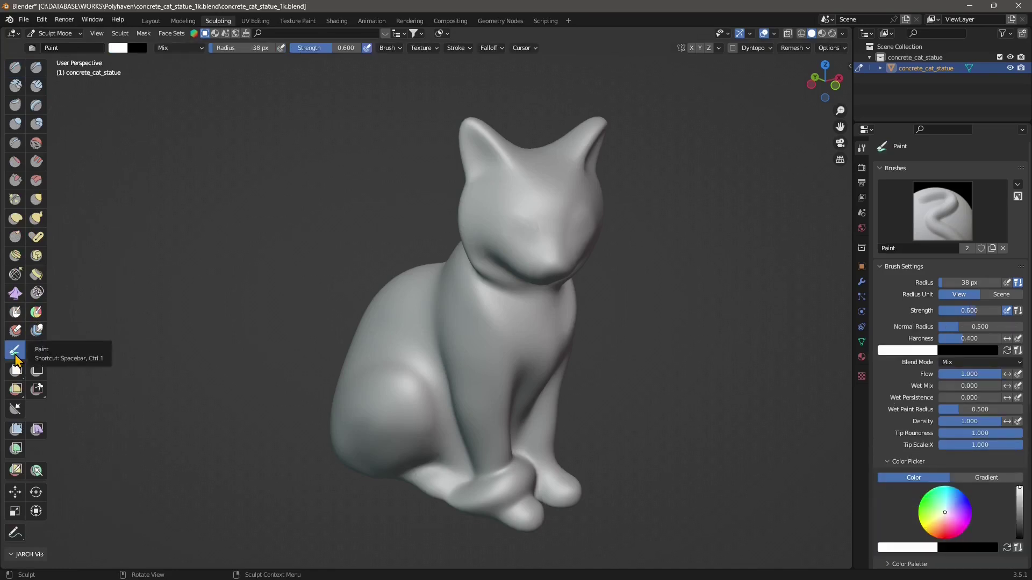
# Set the Paint brush color to yellow with hue 0.150, saturation 1.000 and value 1.000
pyautogui.moveTo(311, 268); pyautogui.dragTo(350, 256, button='middle')
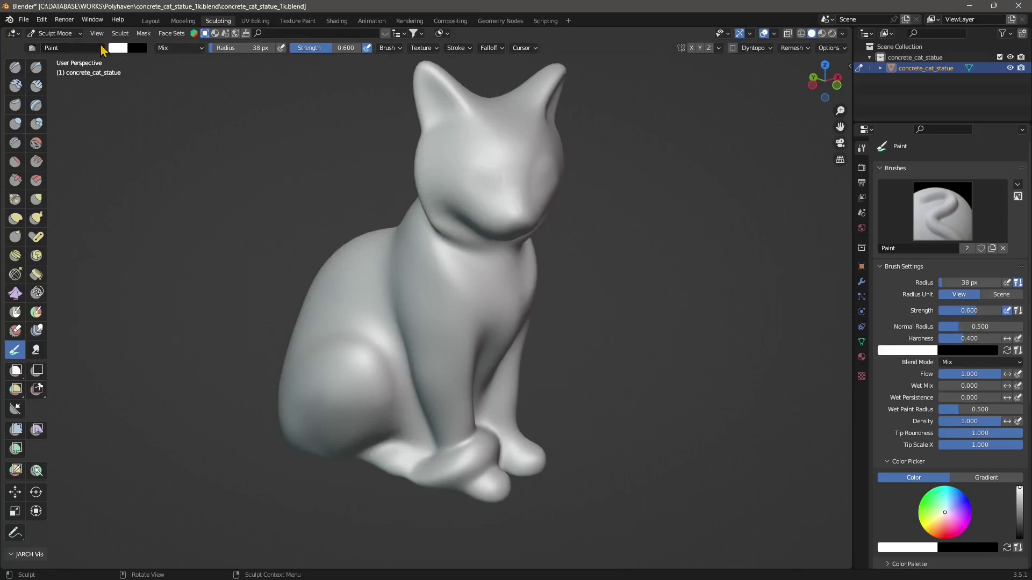
pyautogui.click(117, 47)
pyautogui.click(143, 109)
pyautogui.moveTo(142, 109); pyautogui.dragTo(121, 122)
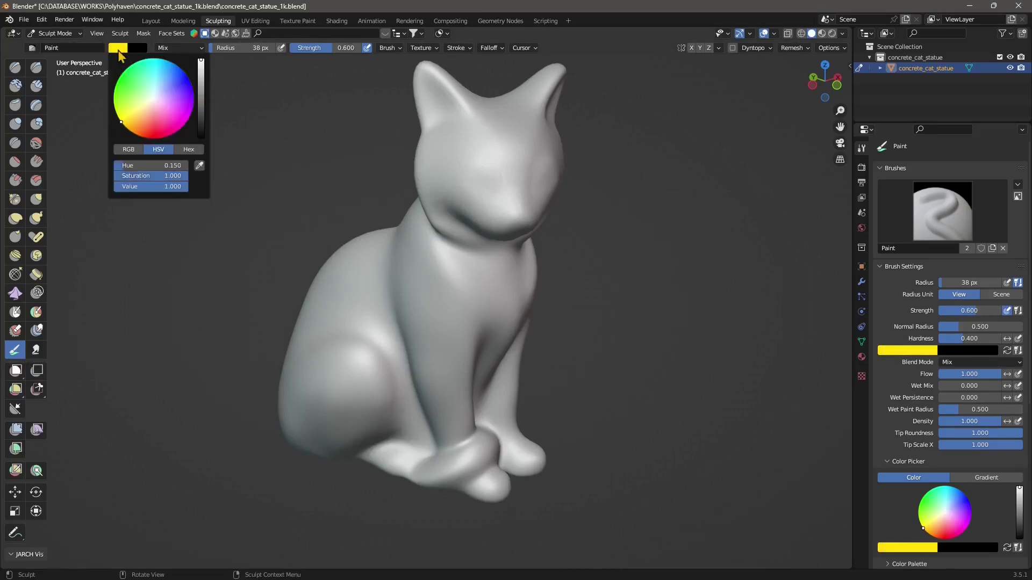
# Paint the middle of the statue's chest yellow, raising the brush strength to 0.733 for stronger coverage
pyautogui.moveTo(473, 346); pyautogui.dragTo(428, 344, button='middle')
pyautogui.moveTo(467, 293)
pyautogui.mouseDown()
pyautogui.moveTo(482, 371)
pyautogui.moveTo(513, 309)
pyautogui.mouseUp()
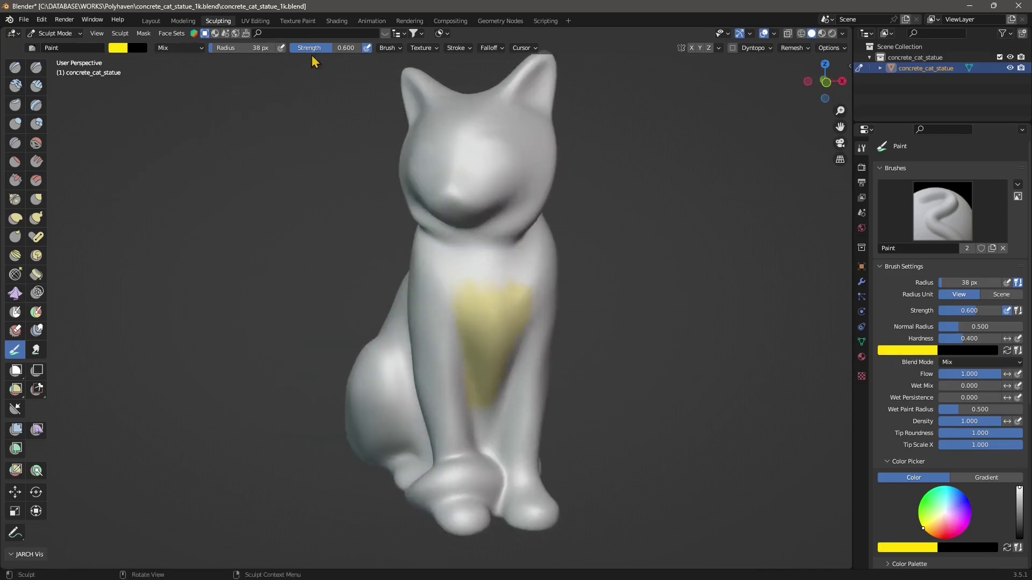
pyautogui.moveTo(469, 333)
pyautogui.mouseDown()
pyautogui.moveTo(492, 353)
pyautogui.moveTo(506, 287)
pyautogui.mouseUp()
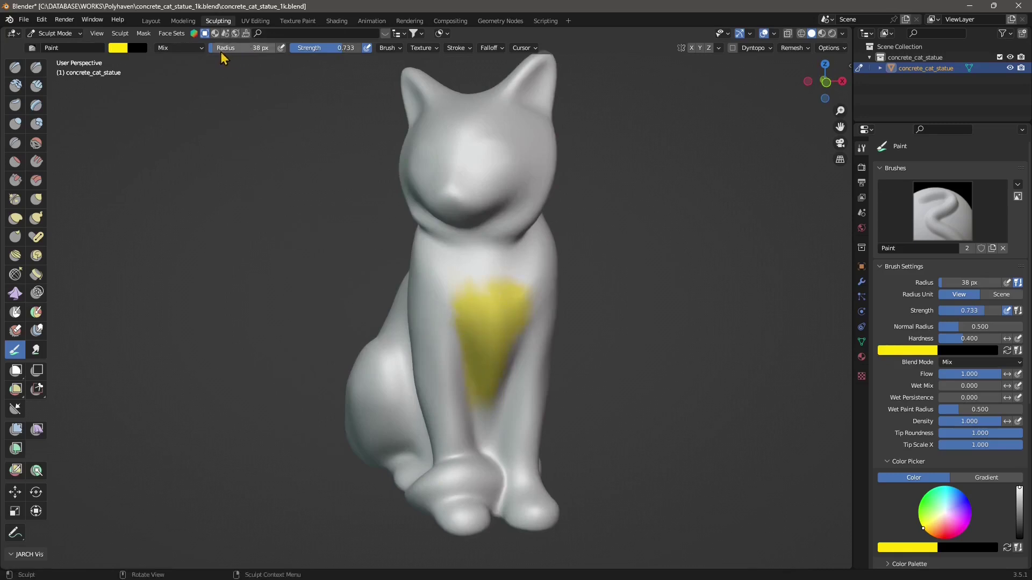
# Paint the front paws, tail tip and lower front legs yellow with a 66 px brush radius
pyautogui.moveTo(422, 383)
pyautogui.mouseDown(button='middle')
pyautogui.moveTo(460, 368)
pyautogui.moveTo(491, 375)
pyautogui.moveTo(424, 382)
pyautogui.mouseUp(button='middle')
pyautogui.keyDown('shift'); pyautogui.moveTo(470, 483); pyautogui.dragTo(436, 415, button='middle'); pyautogui.keyUp('shift')
pyautogui.moveTo(435, 415)
pyautogui.mouseDown()
pyautogui.moveTo(414, 392)
pyautogui.moveTo(425, 451)
pyautogui.moveTo(485, 442)
pyautogui.moveTo(485, 408)
pyautogui.moveTo(410, 434)
pyautogui.mouseUp()
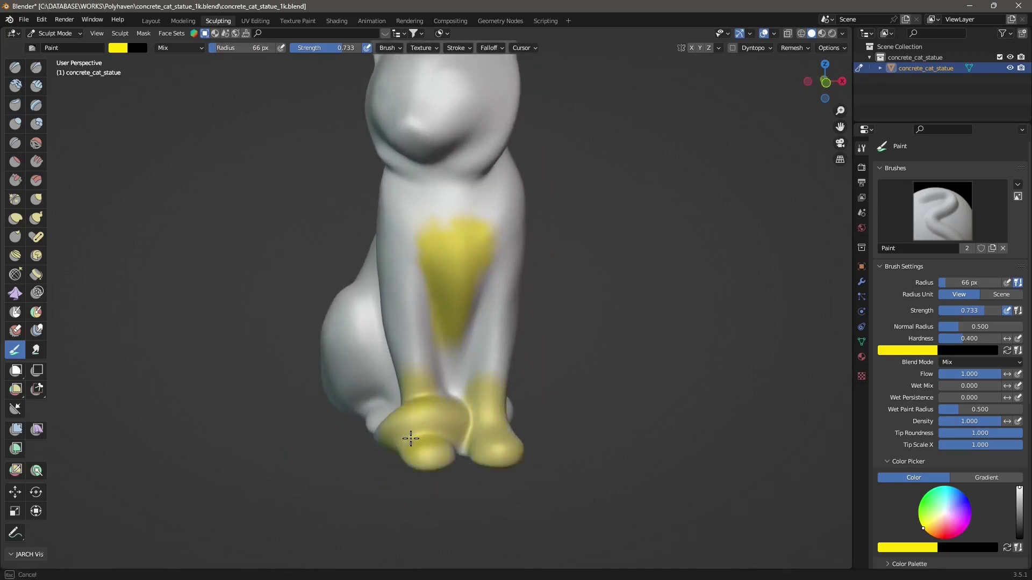
pyautogui.moveTo(410, 433)
pyautogui.mouseDown(button='middle')
pyautogui.moveTo(434, 433)
pyautogui.moveTo(422, 434)
pyautogui.moveTo(444, 410)
pyautogui.moveTo(430, 446)
pyautogui.moveTo(396, 434)
pyautogui.mouseUp(button='middle')
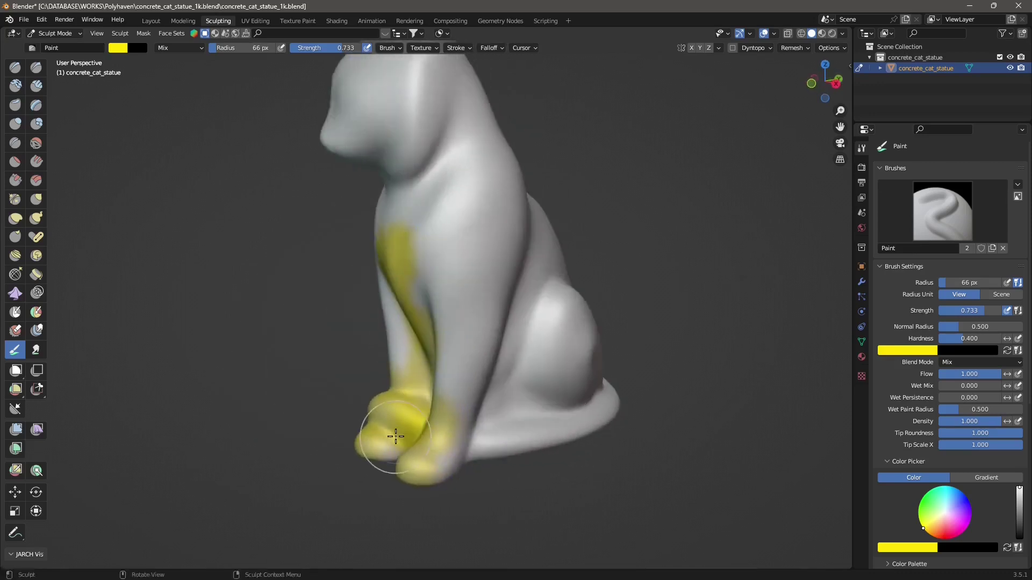
pyautogui.moveTo(438, 460); pyautogui.dragTo(518, 450, button='middle')
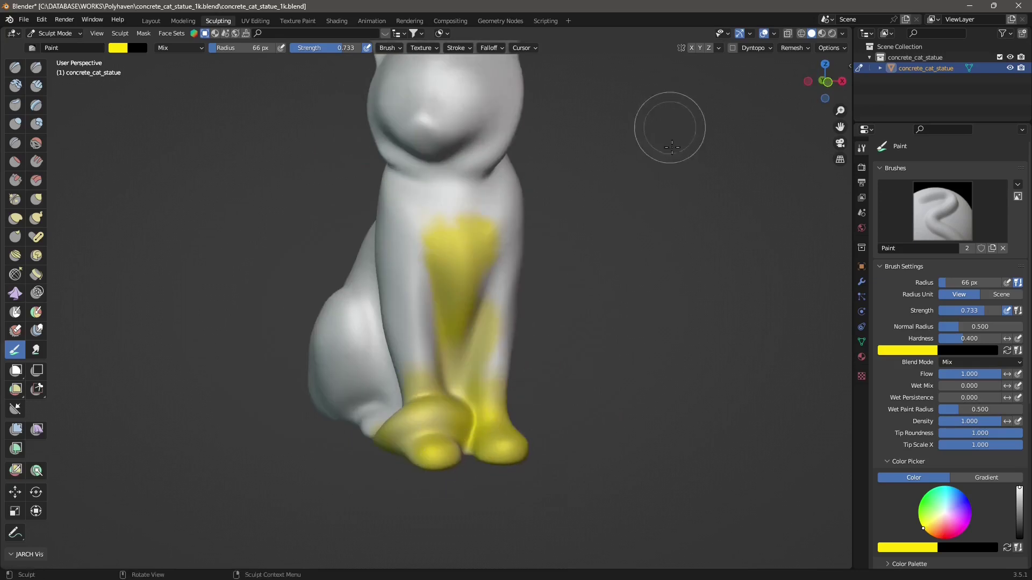
# Check the whole painted statue in Material Preview and return to Solid shading
pyautogui.moveTo(564, 273)
pyautogui.keyDown('ctrl'); pyautogui.mouseDown(button='middle')
pyautogui.moveTo(570, 303)
pyautogui.moveTo(571, 231)
pyautogui.mouseUp(button='middle'); pyautogui.keyUp('ctrl')
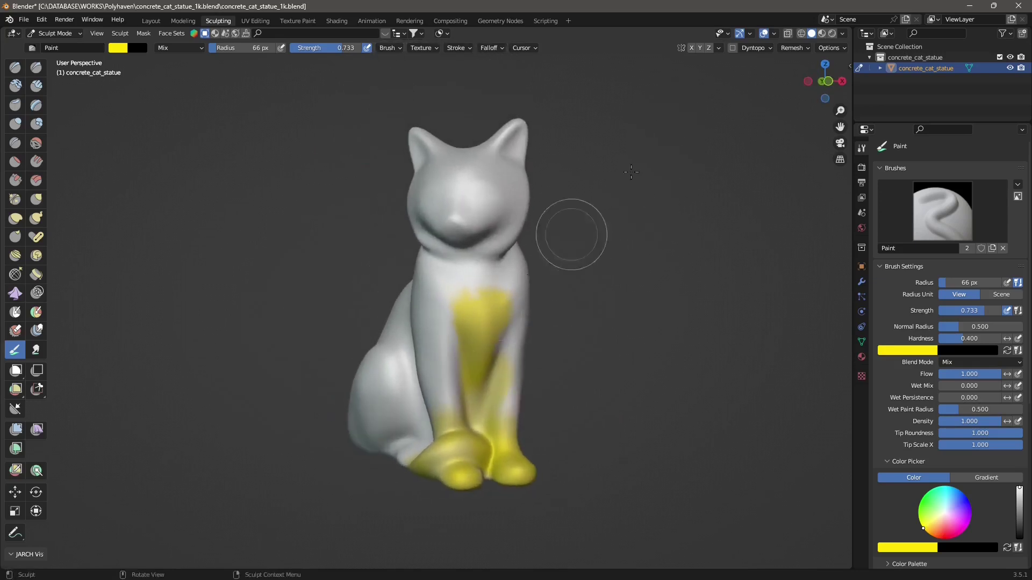
pyautogui.click(822, 33)
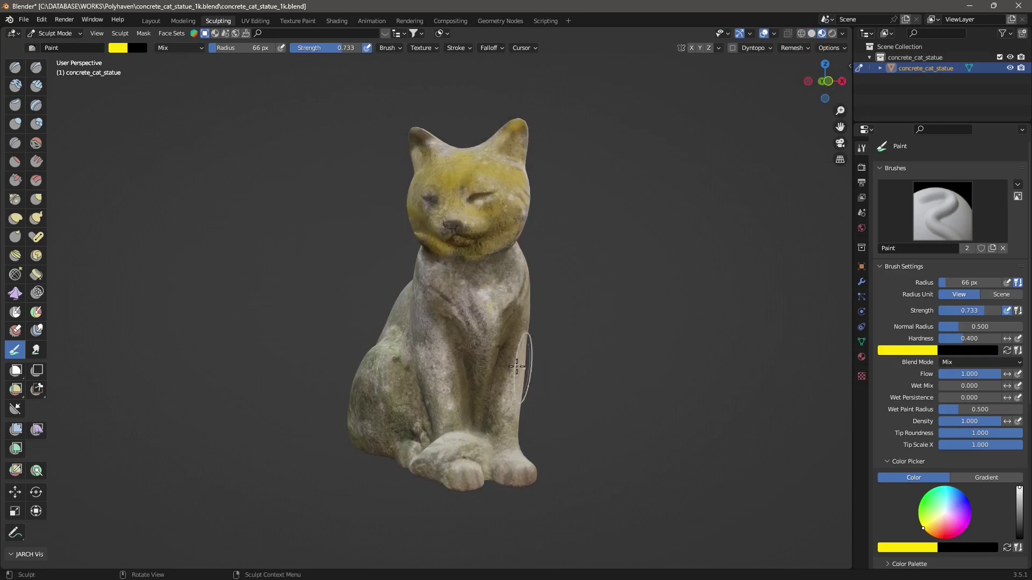
pyautogui.click(812, 33)
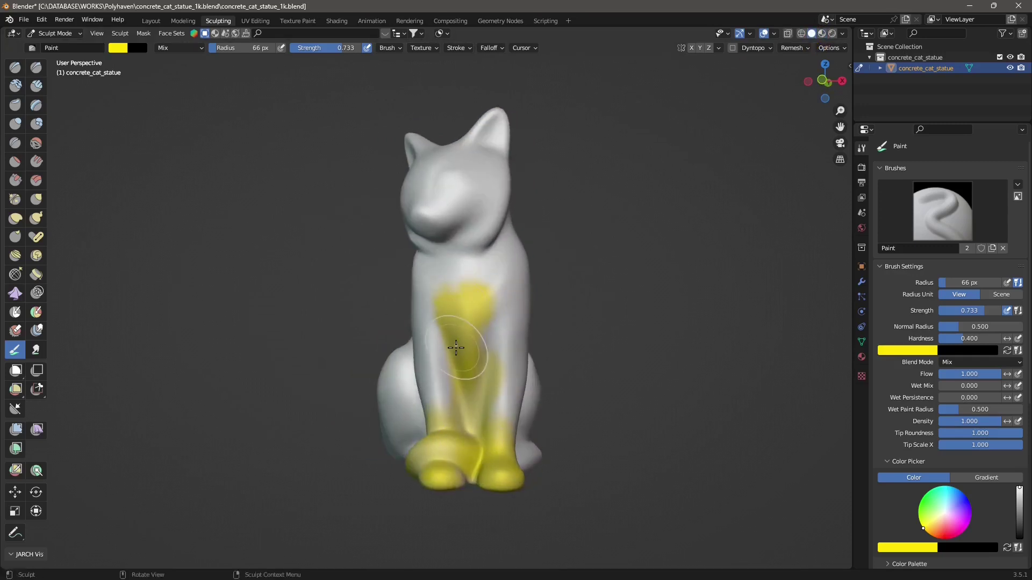
pyautogui.moveTo(456, 348)
pyautogui.mouseDown(button='middle')
pyautogui.moveTo(473, 350)
pyautogui.moveTo(456, 379)
pyautogui.mouseUp(button='middle')
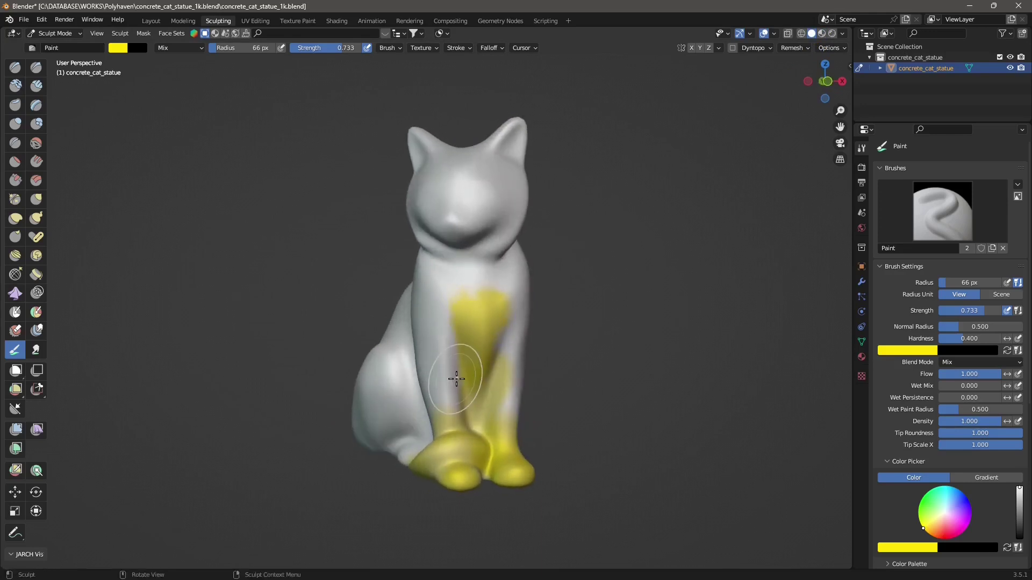
# Examine the available object modes and the statue's mesh density in Wireframe, returning to Solid shading
pyautogui.click(60, 33)
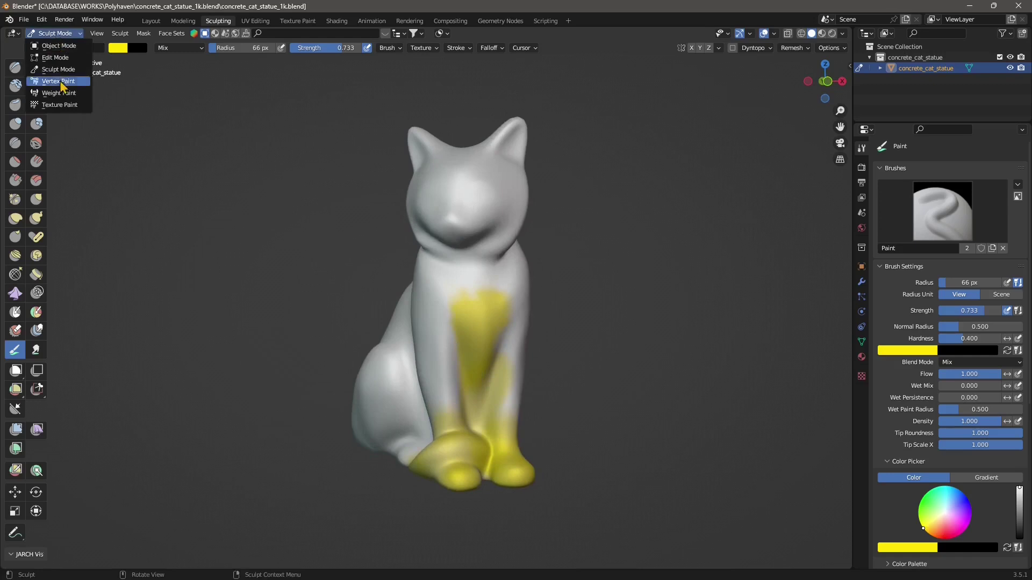
pyautogui.click(801, 34)
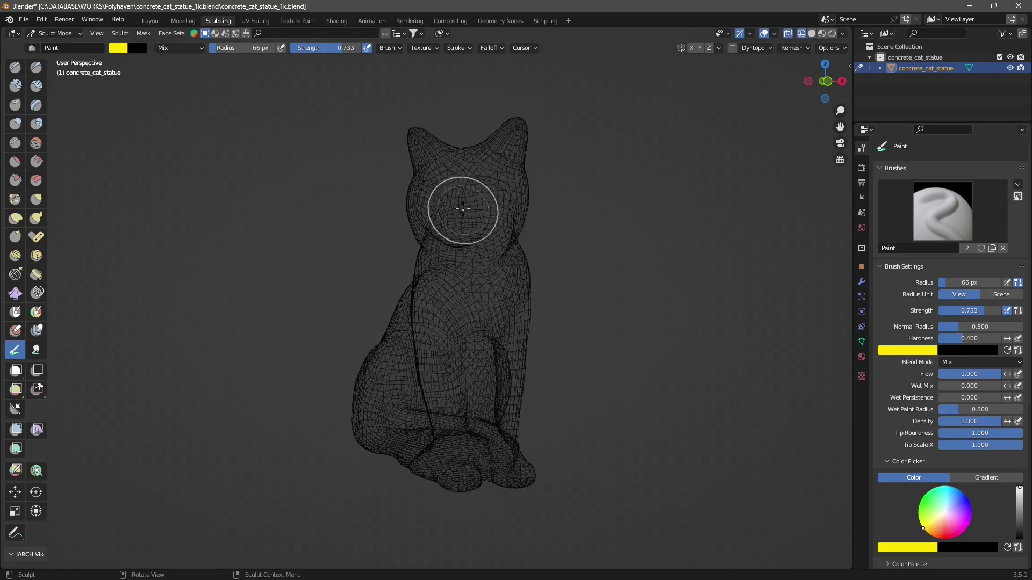
pyautogui.click(812, 33)
# Paint more yellow over the statue's chest and the inner sides of its front legs
pyautogui.moveTo(516, 301)
pyautogui.mouseDown()
pyautogui.moveTo(502, 311)
pyautogui.moveTo(502, 386)
pyautogui.moveTo(472, 314)
pyautogui.mouseUp()
pyautogui.moveTo(482, 391); pyautogui.dragTo(438, 426)
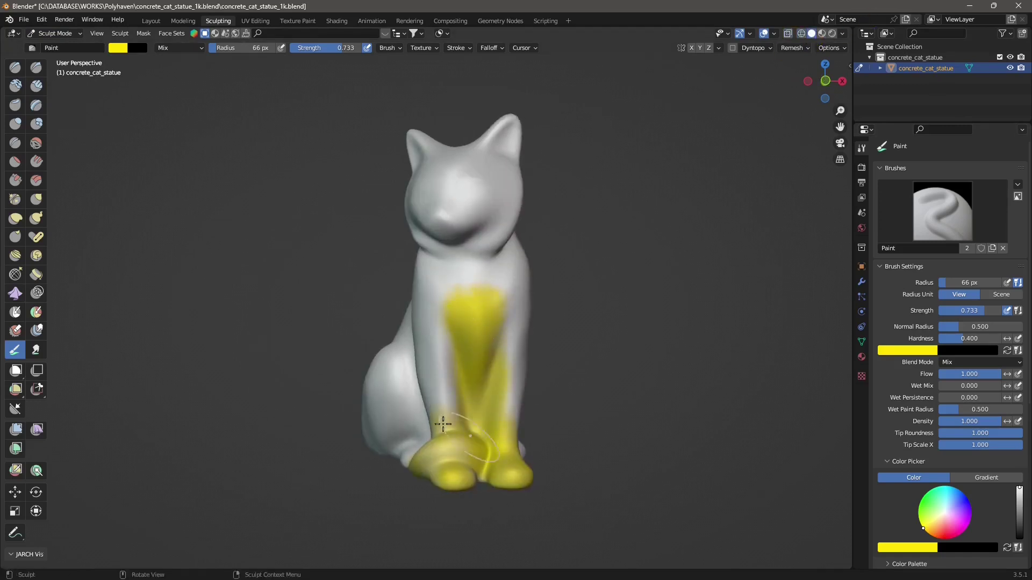
pyautogui.moveTo(437, 426); pyautogui.dragTo(442, 344, button='middle')
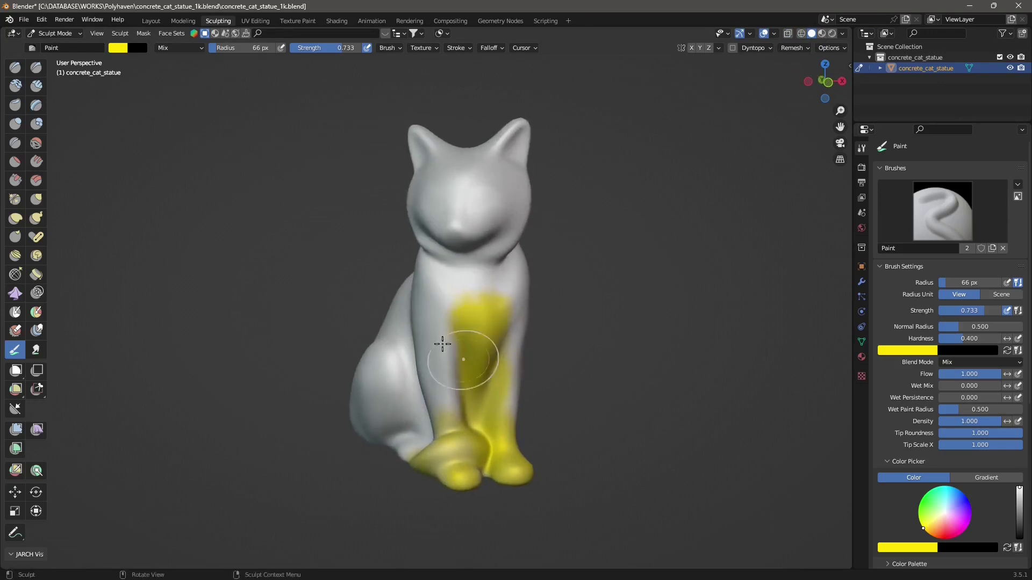
# Switch to the Shading workspace and display the whole cat statue in Material Preview
pyautogui.click(336, 21)
pyautogui.scroll(3, 449, 241)
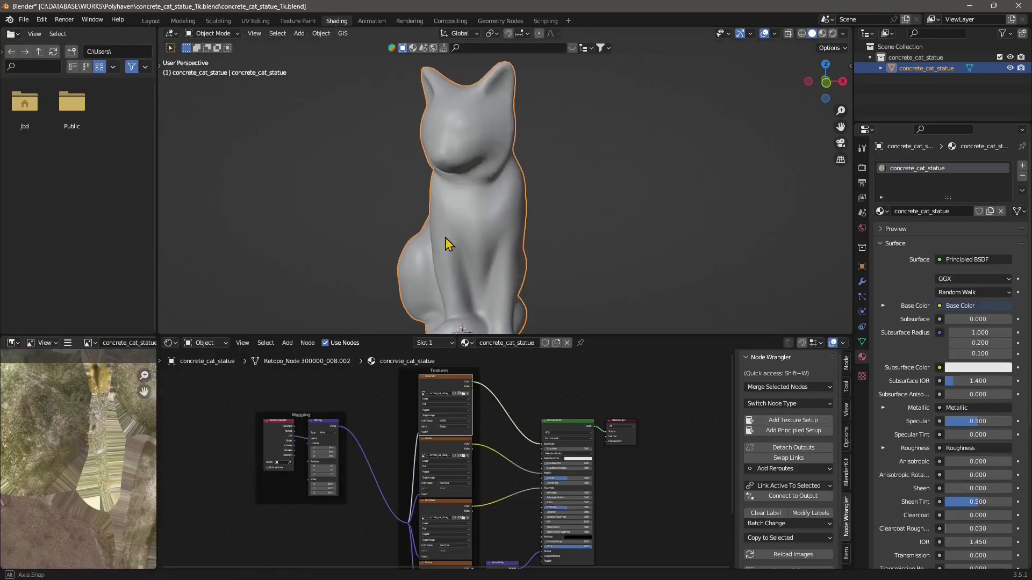
pyautogui.scroll(-2, 447, 462)
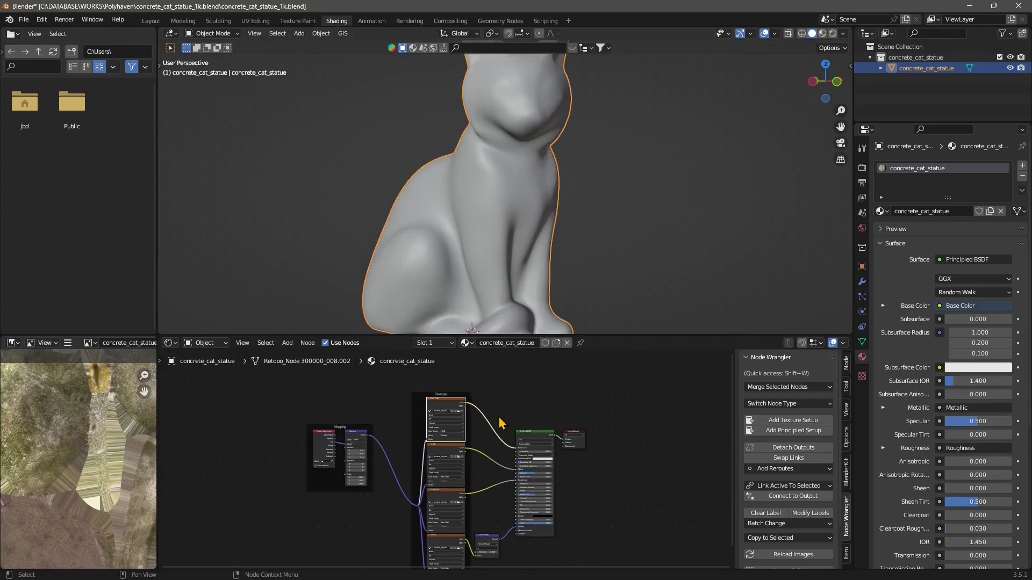
pyautogui.scroll(4, 495, 427)
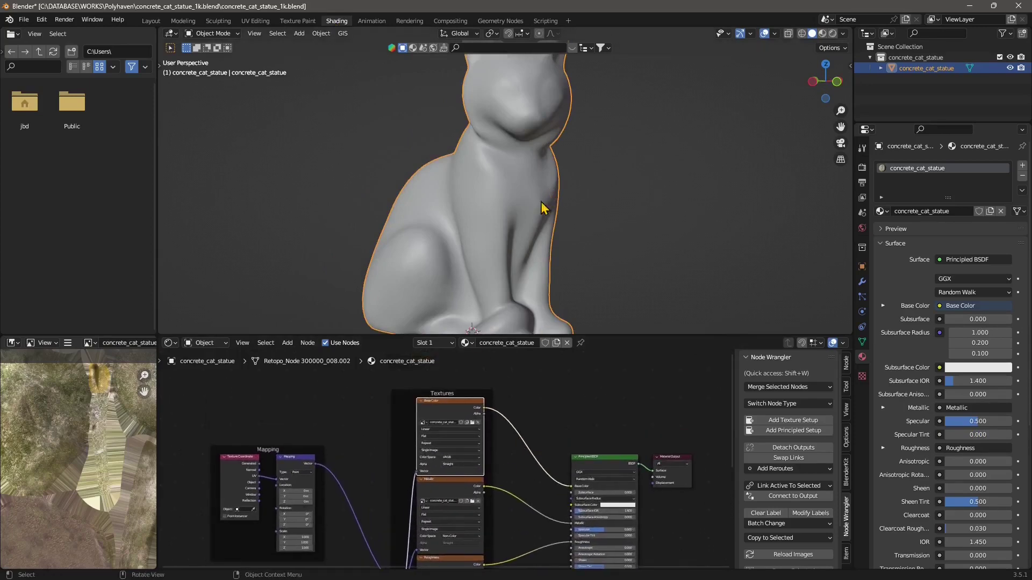
pyautogui.moveTo(543, 207); pyautogui.dragTo(536, 223, button='middle')
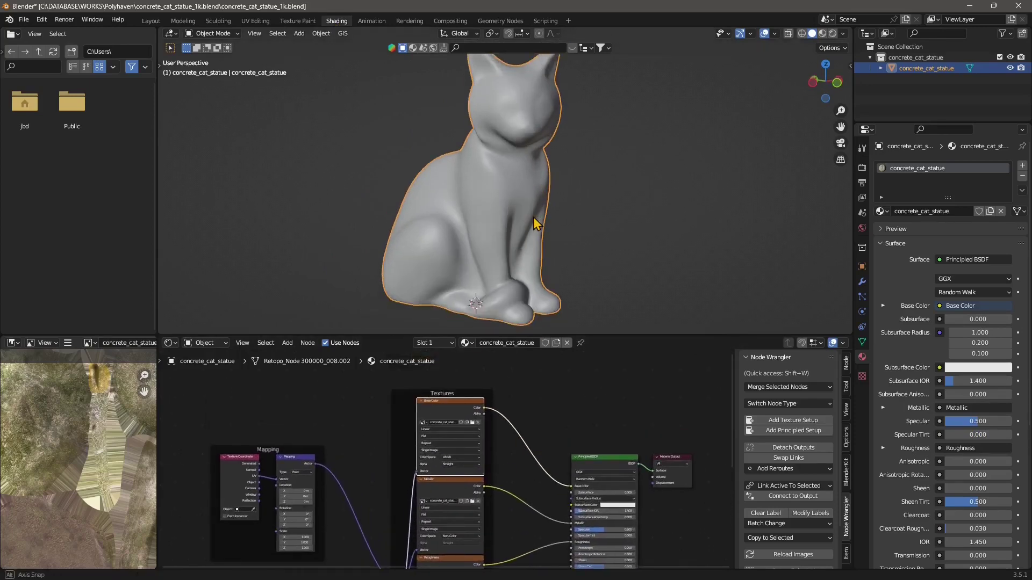
pyautogui.click(822, 34)
pyautogui.moveTo(470, 263); pyautogui.dragTo(473, 243, button='middle')
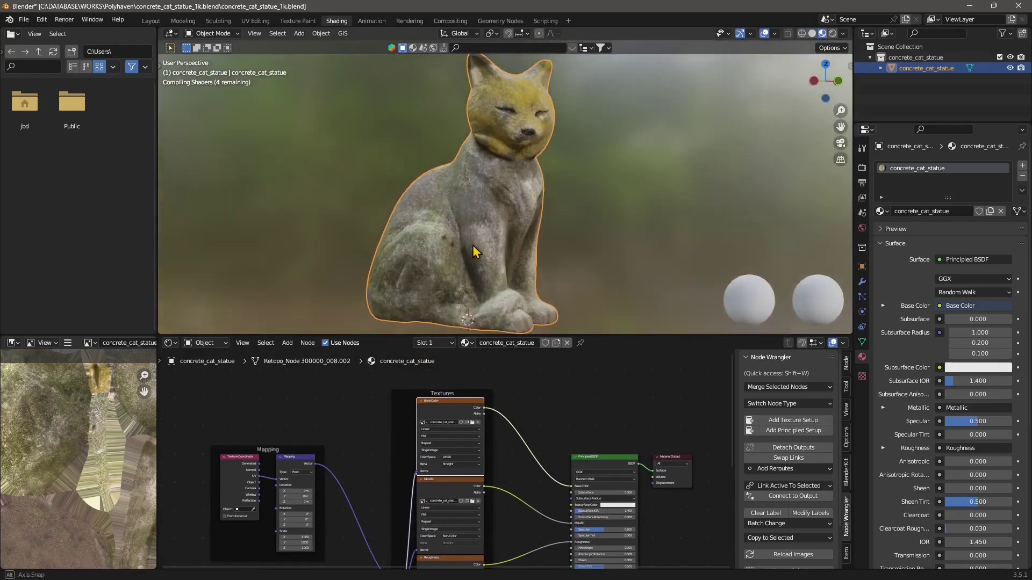
# Move the Material Output and Principled BSDF nodes away from the texture nodes to make room between them
pyautogui.scroll(3, 484, 449)
pyautogui.moveTo(484, 450); pyautogui.dragTo(404, 488, button='middle')
pyautogui.scroll(-2, 404, 488)
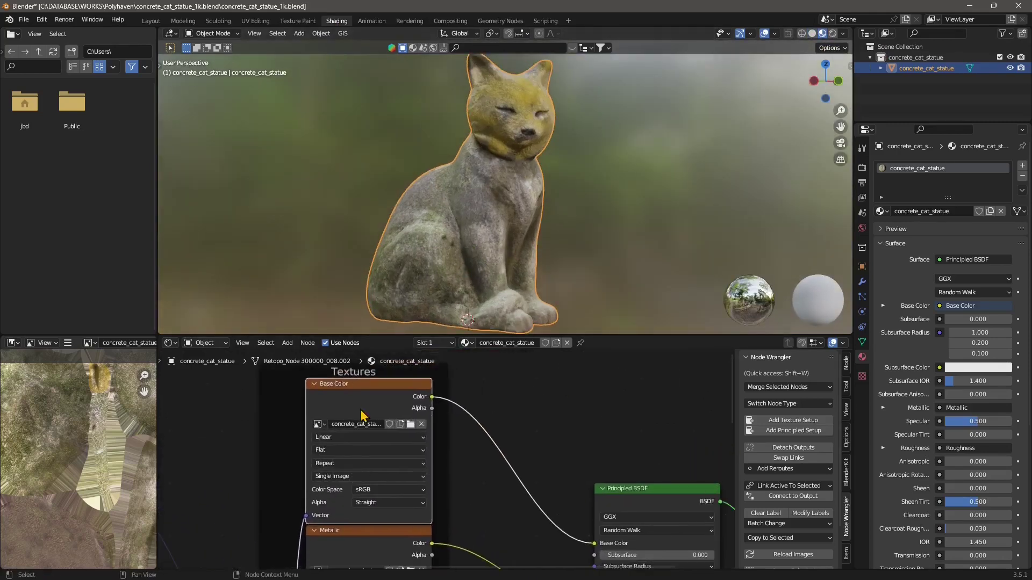
pyautogui.moveTo(580, 516); pyautogui.dragTo(470, 447, button='middle')
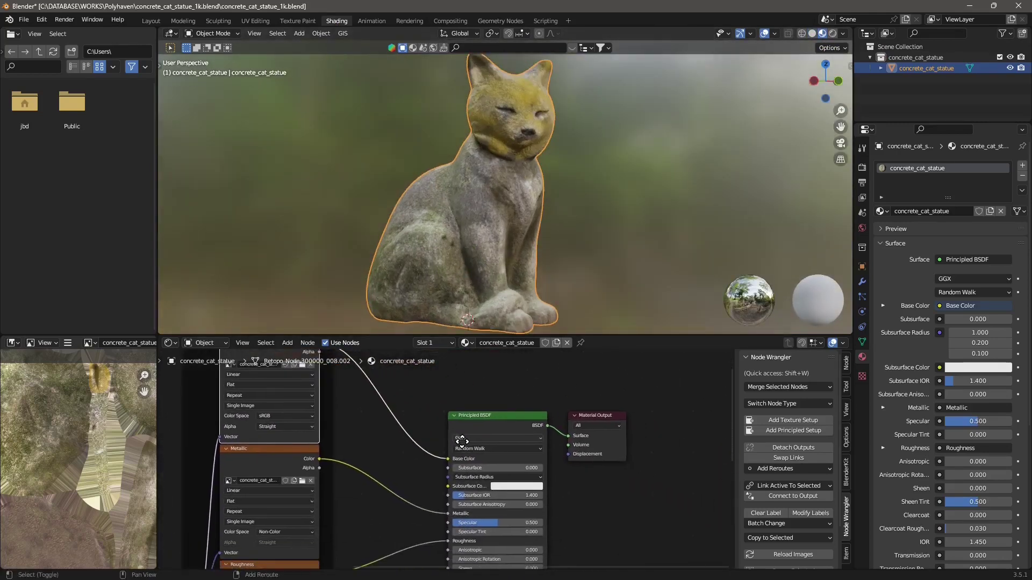
pyautogui.moveTo(607, 400); pyautogui.dragTo(708, 379)
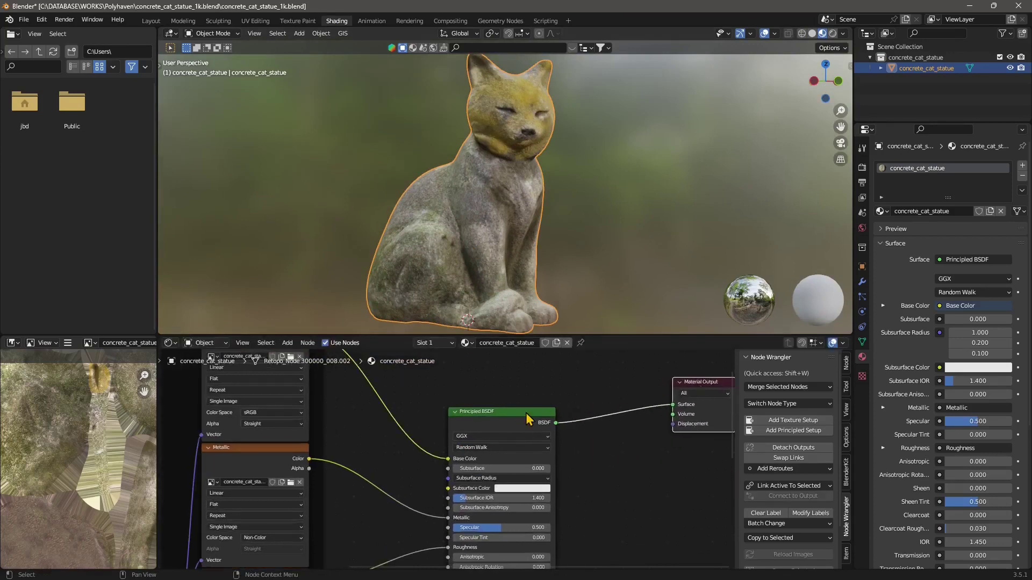
pyautogui.moveTo(494, 416); pyautogui.dragTo(591, 384)
# Disconnect the Base Color texture from the Principled BSDF and inspect the statue without it
pyautogui.moveTo(511, 446); pyautogui.dragTo(519, 469, button='middle')
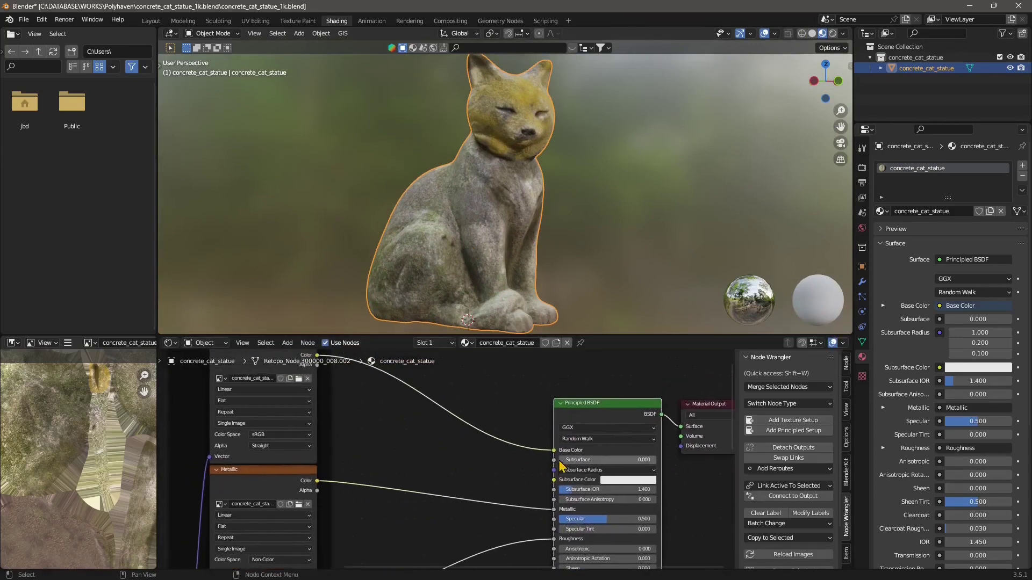
pyautogui.moveTo(555, 451); pyautogui.dragTo(442, 433)
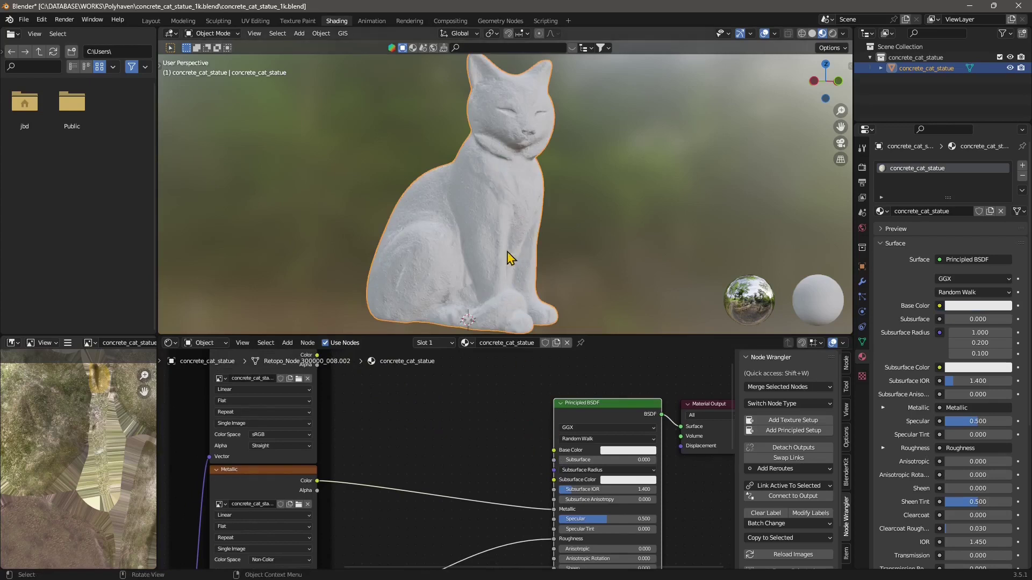
pyautogui.moveTo(511, 258)
pyautogui.mouseDown(button='middle')
pyautogui.moveTo(490, 260)
pyautogui.moveTo(516, 260)
pyautogui.mouseUp(button='middle')
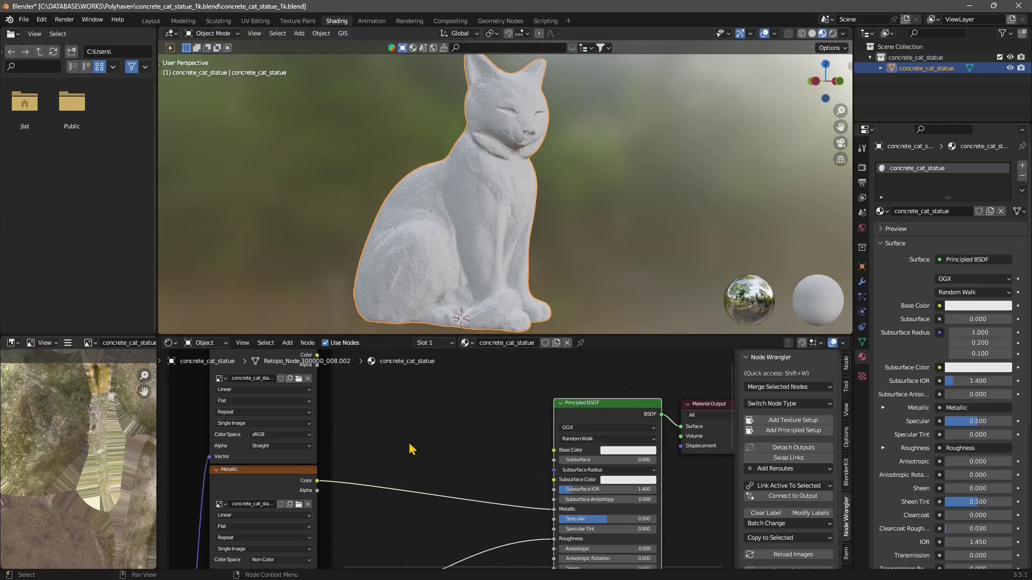
# Add a Color Attribute node in the gap between the texture nodes and the Principled BSDF
pyautogui.click(311, 345)
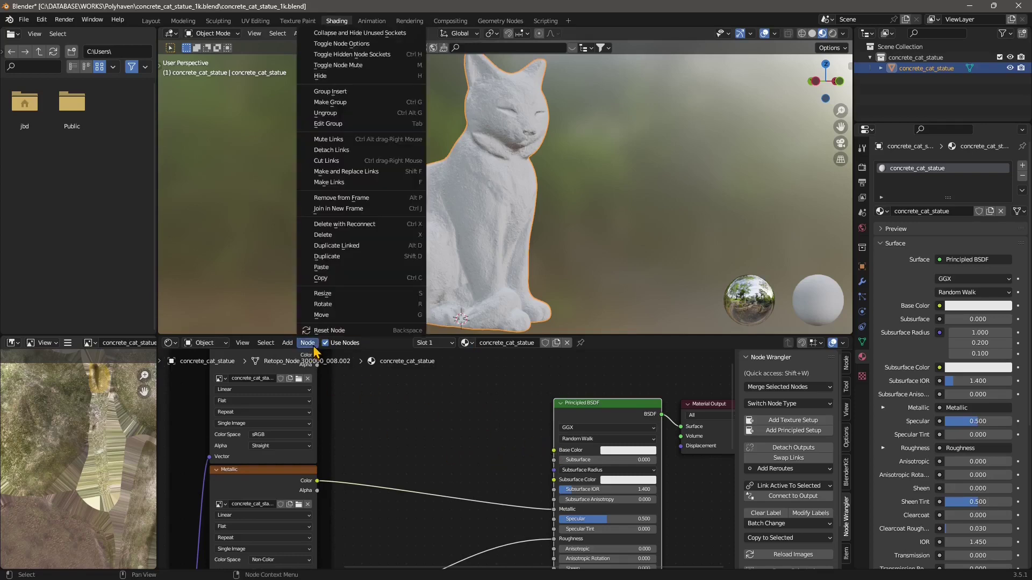
pyautogui.moveTo(295, 349)
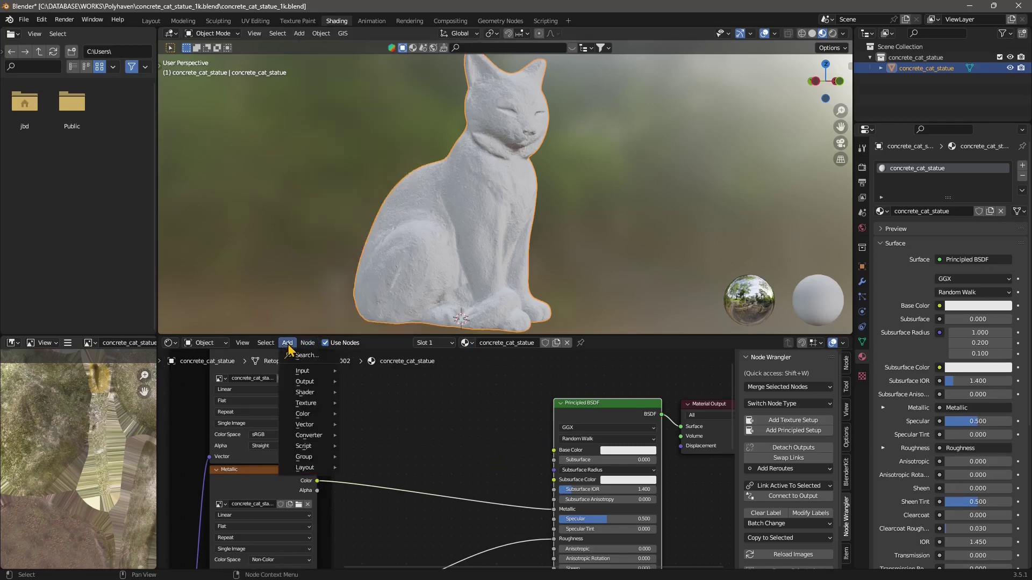
pyautogui.click(304, 356)
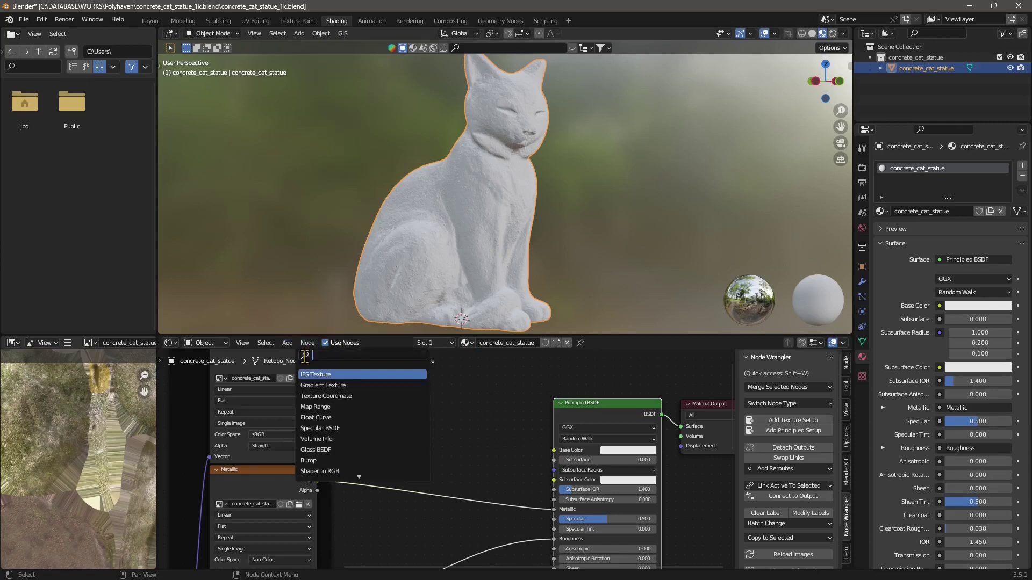
pyautogui.write('color')
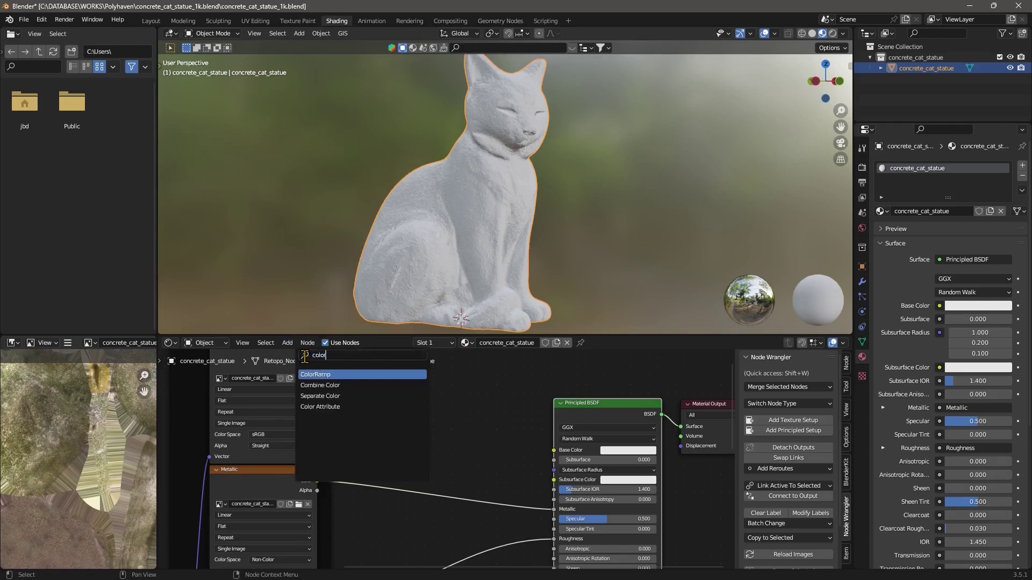
pyautogui.click(320, 407)
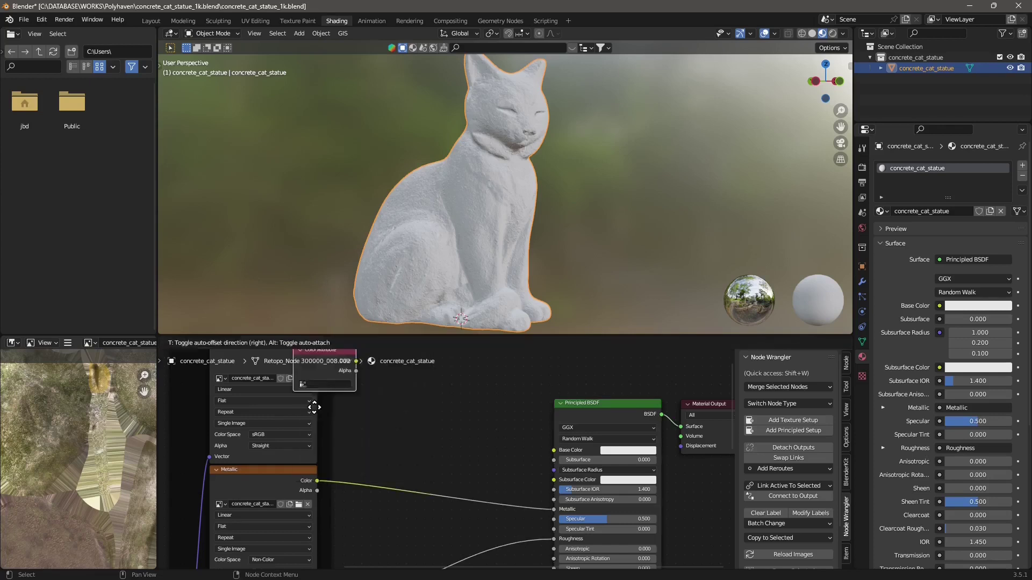
pyautogui.click(414, 415)
pyautogui.moveTo(434, 406); pyautogui.dragTo(441, 398)
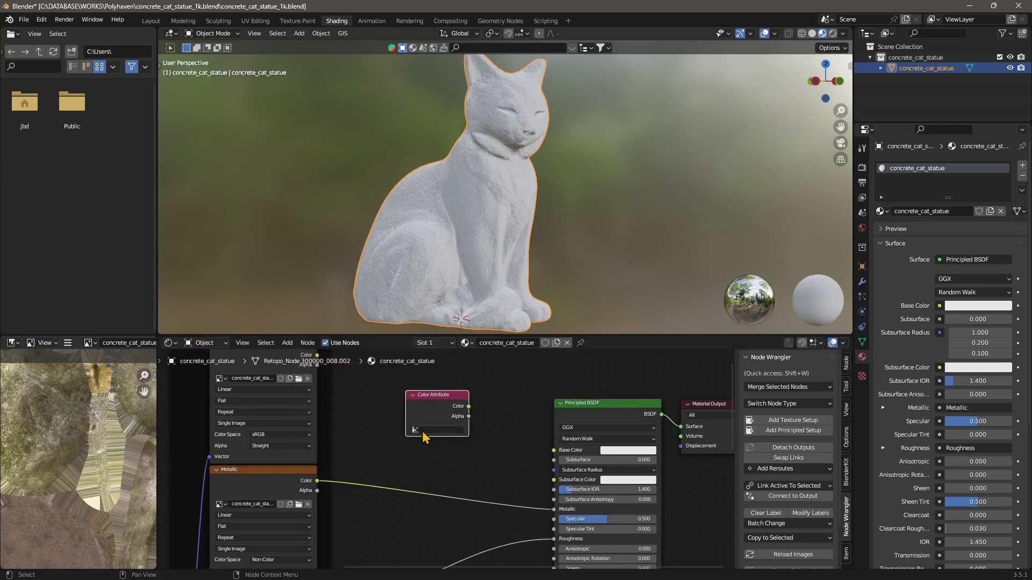
# Connect the Color output of the Color Attribute node to the Base Color of the Principled BSDF
pyautogui.scroll(1, 424, 436)
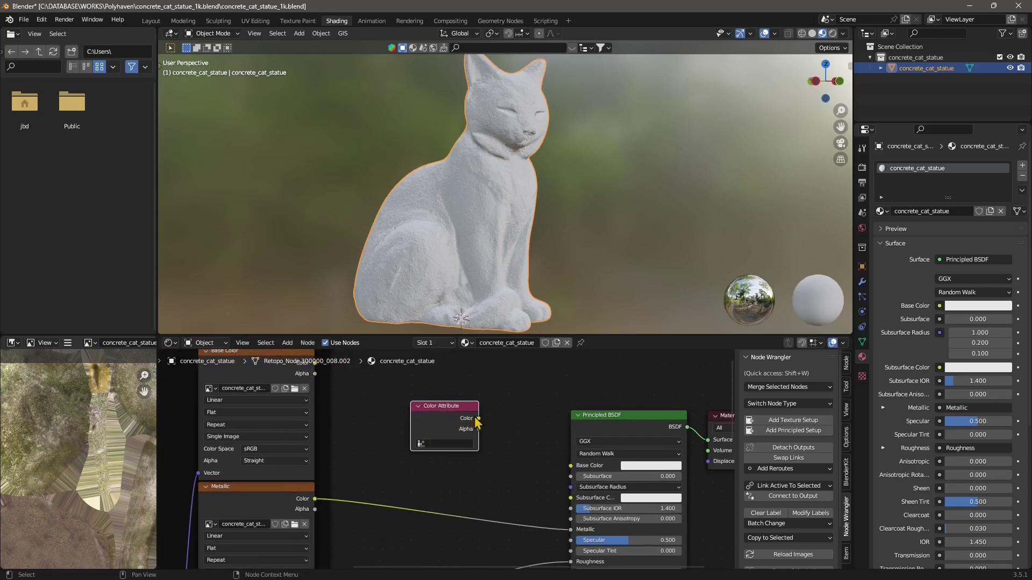
pyautogui.moveTo(479, 418); pyautogui.dragTo(570, 465)
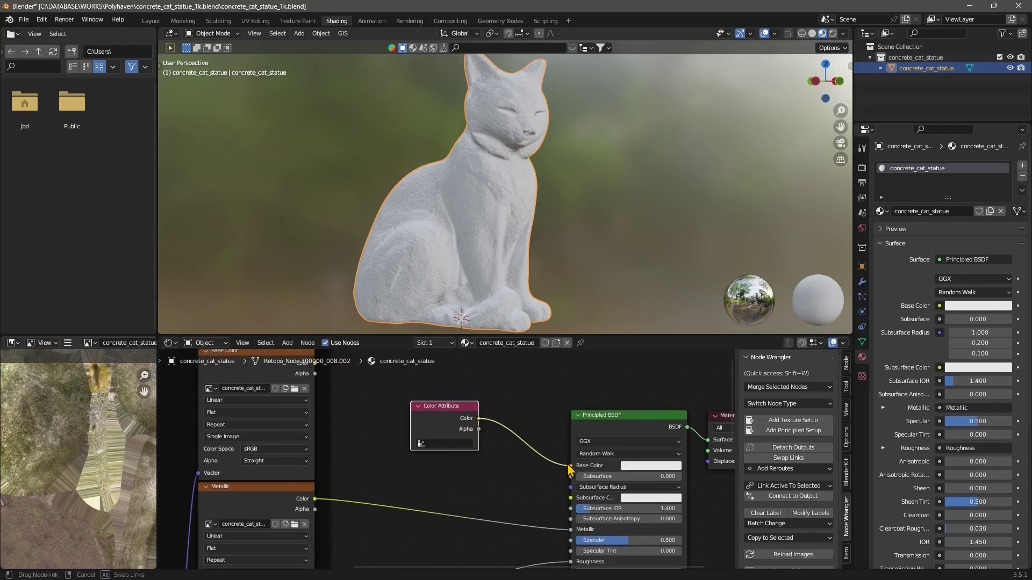
pyautogui.moveTo(458, 237); pyautogui.dragTo(490, 247, button='middle')
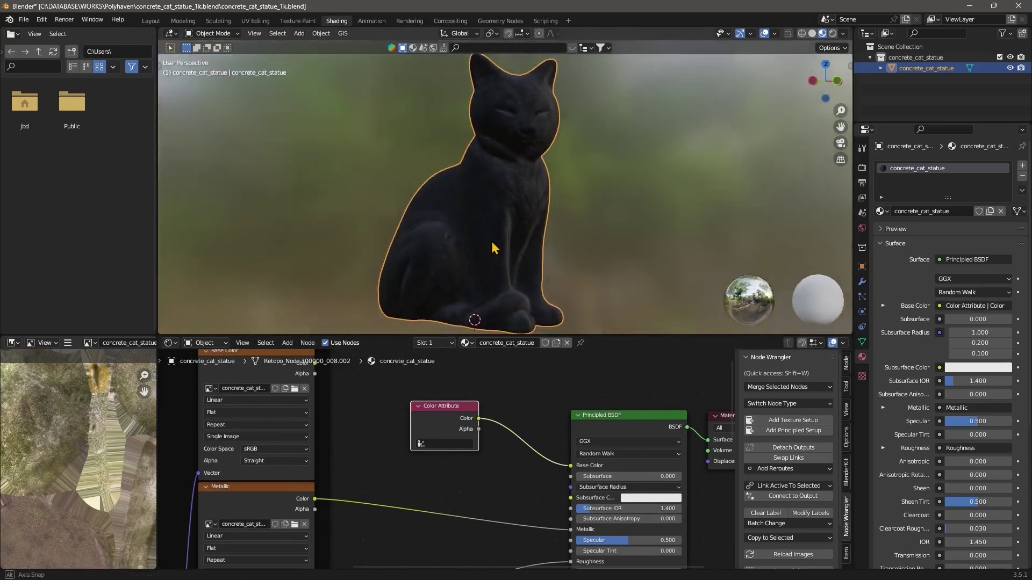
# Assign the Color attribute to the Color Attribute node and reposition the node beside the Principled BSDF
pyautogui.click(425, 446)
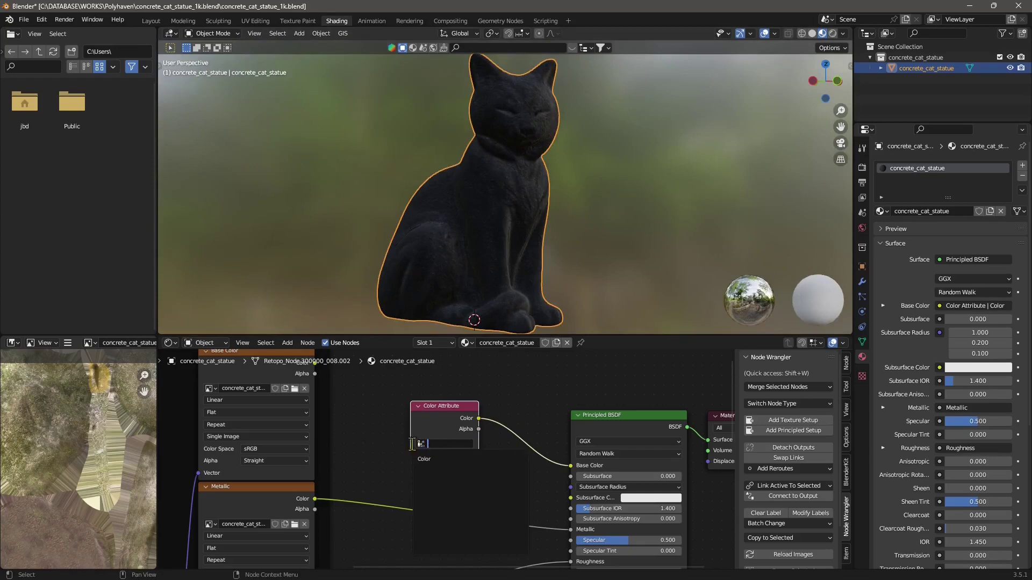
pyautogui.click(437, 460)
pyautogui.moveTo(544, 258)
pyautogui.mouseDown(button='middle')
pyautogui.moveTo(508, 263)
pyautogui.moveTo(576, 272)
pyautogui.moveTo(554, 257)
pyautogui.mouseUp(button='middle')
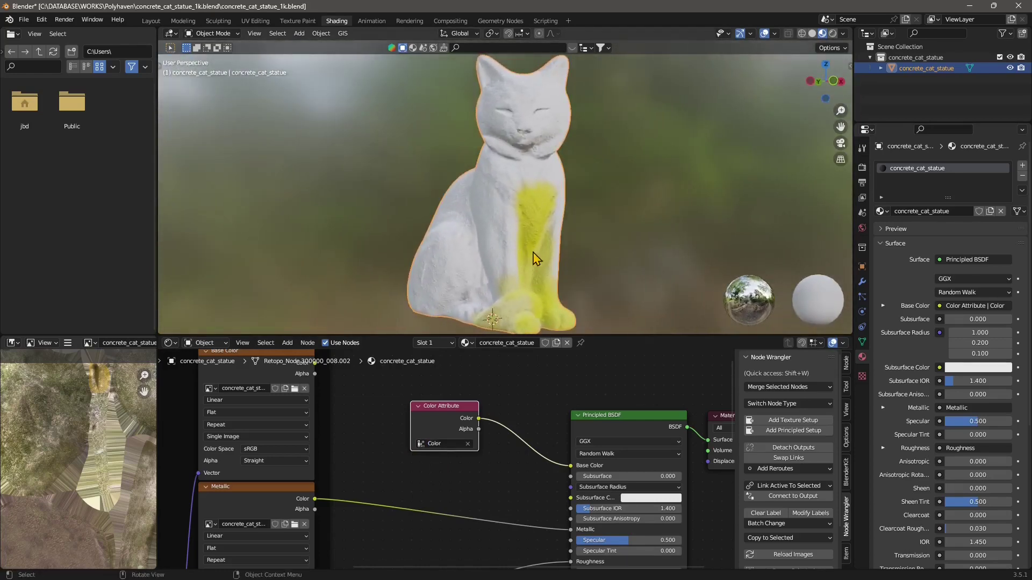
pyautogui.moveTo(451, 406); pyautogui.dragTo(442, 428)
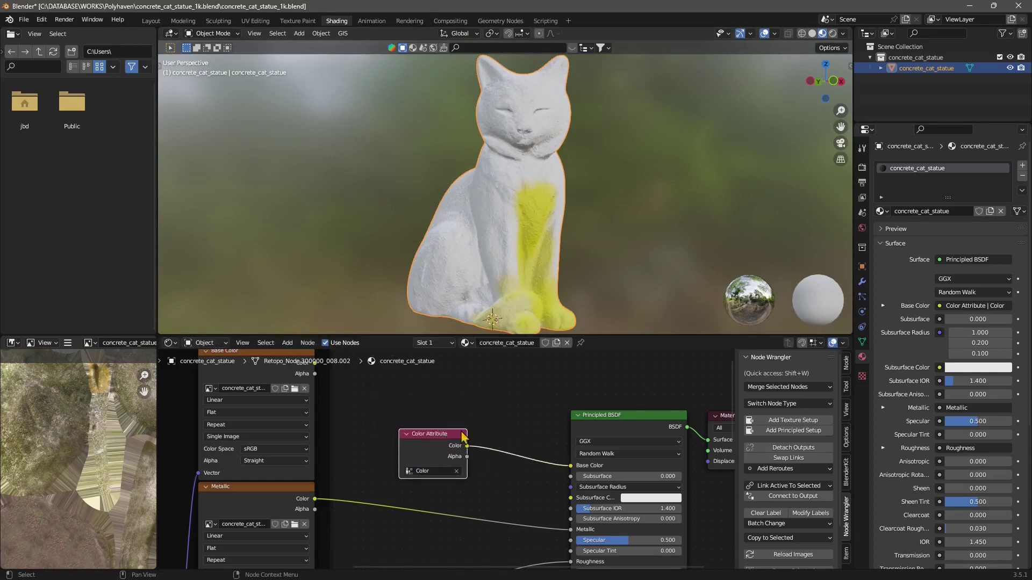
pyautogui.scroll(-1, 468, 452)
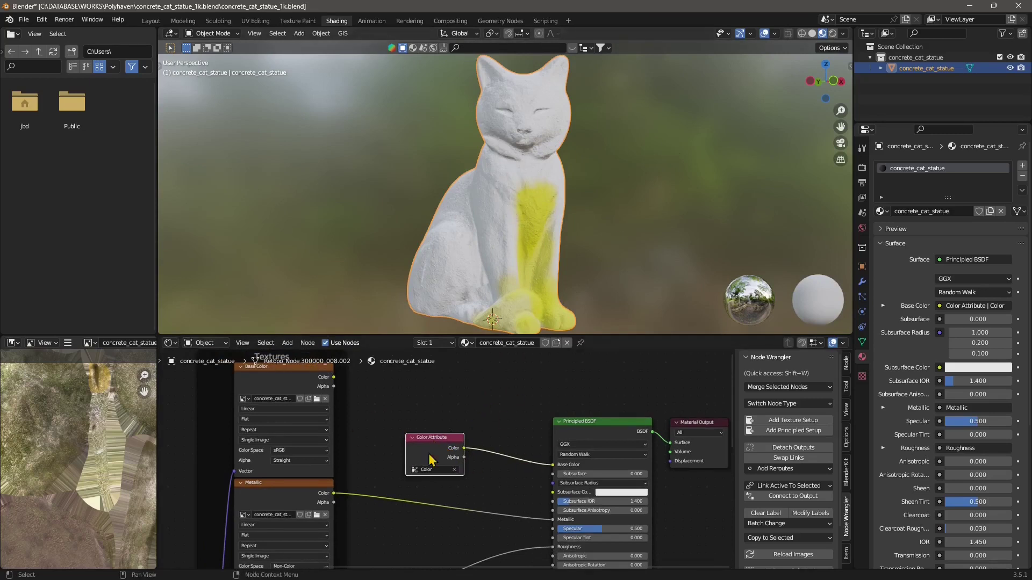
pyautogui.moveTo(434, 449)
pyautogui.mouseDown()
pyautogui.moveTo(462, 448)
pyautogui.moveTo(447, 445)
pyautogui.mouseUp()
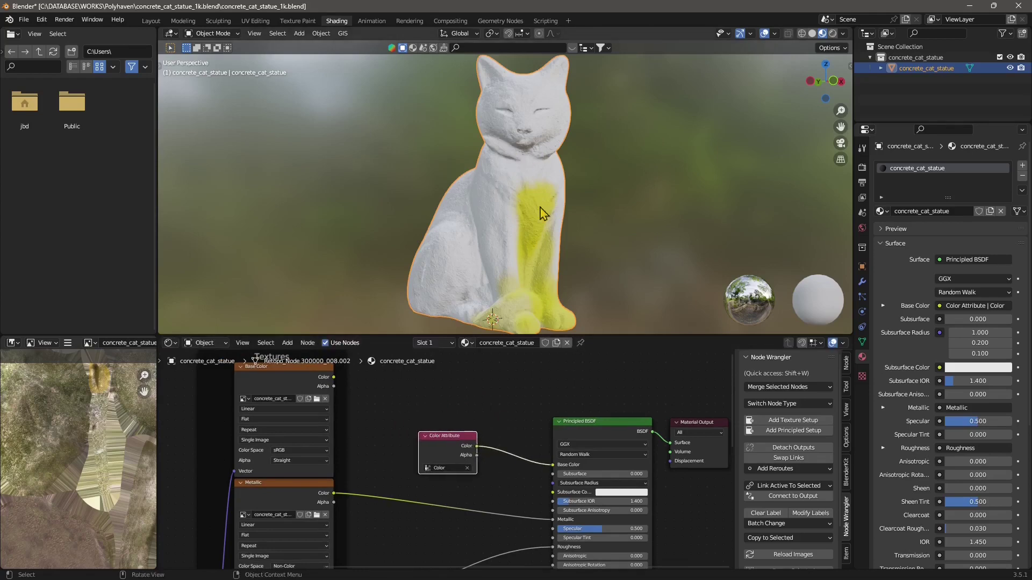
# Review the node setup and display the whole vertex-painted statue in Rendered viewport shading
pyautogui.moveTo(541, 215)
pyautogui.mouseDown(button='middle')
pyautogui.moveTo(525, 267)
pyautogui.moveTo(481, 195)
pyautogui.moveTo(526, 229)
pyautogui.mouseUp(button='middle')
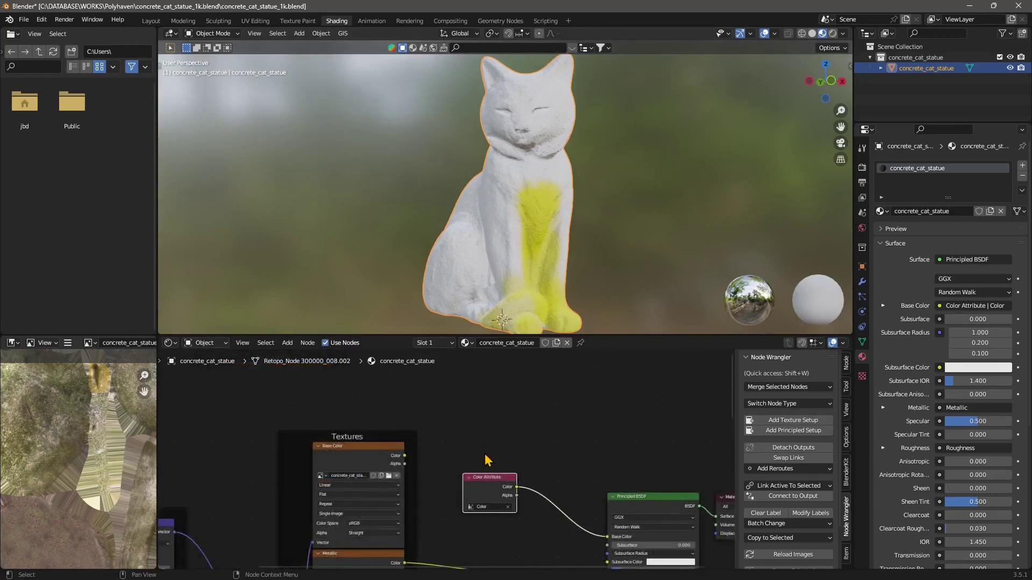
pyautogui.scroll(-3, 494, 461)
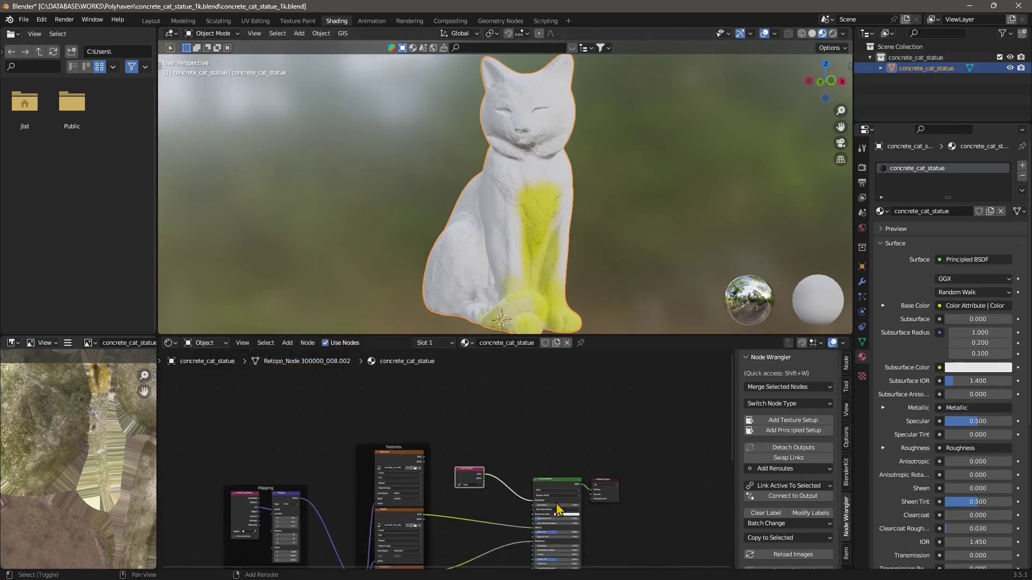
pyautogui.moveTo(467, 416); pyautogui.dragTo(478, 437)
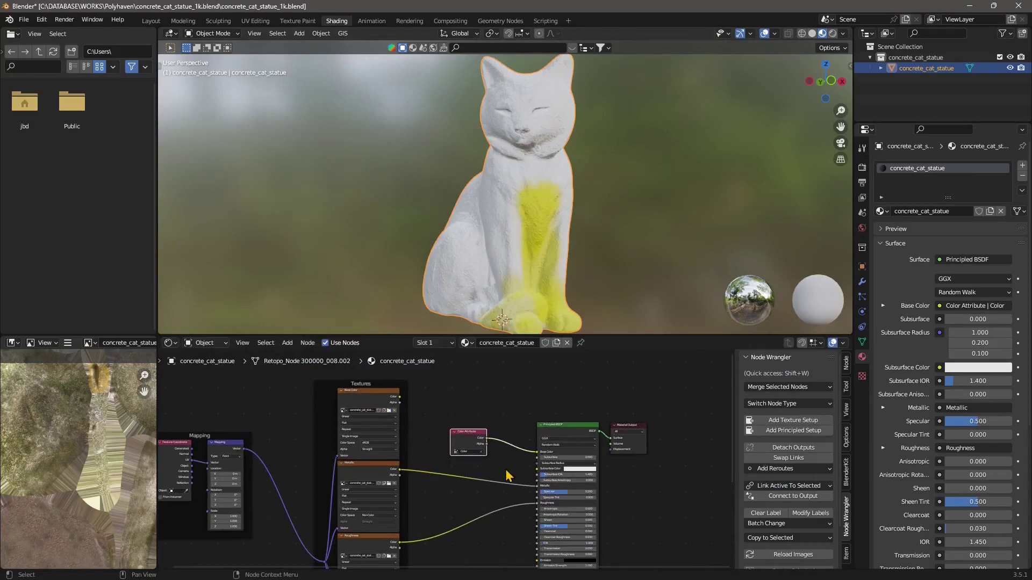
pyautogui.scroll(3, 507, 475)
pyautogui.moveTo(574, 469); pyautogui.dragTo(441, 456, button='middle')
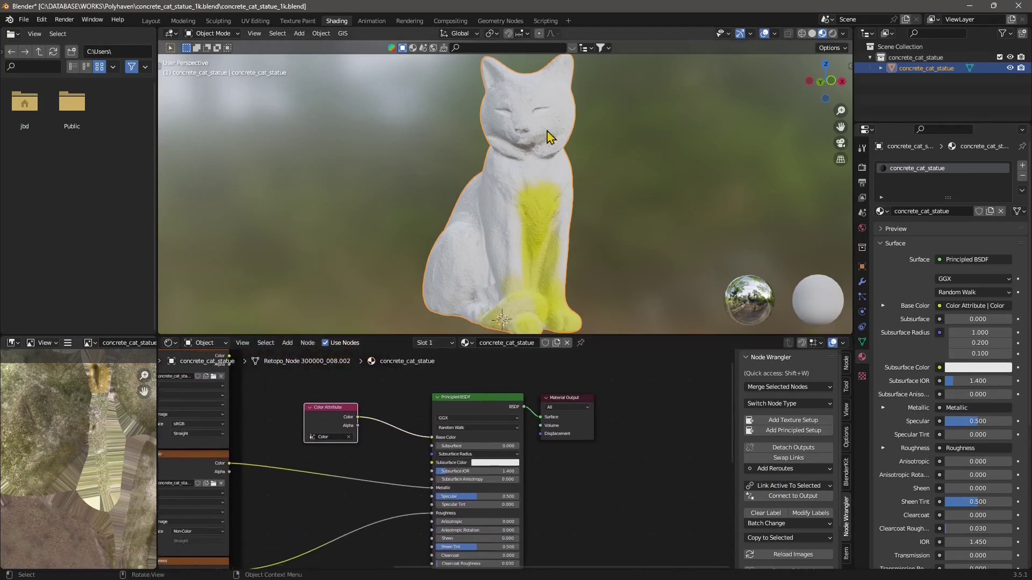
pyautogui.moveTo(534, 268); pyautogui.dragTo(579, 214, button='middle')
pyautogui.moveTo(495, 228); pyautogui.dragTo(521, 216, button='middle')
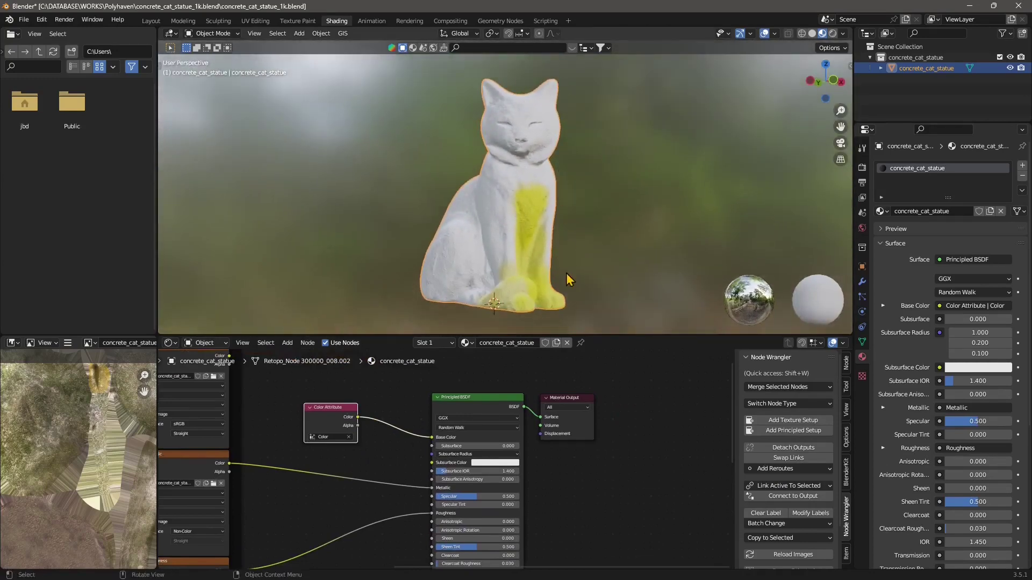
pyautogui.click(832, 34)
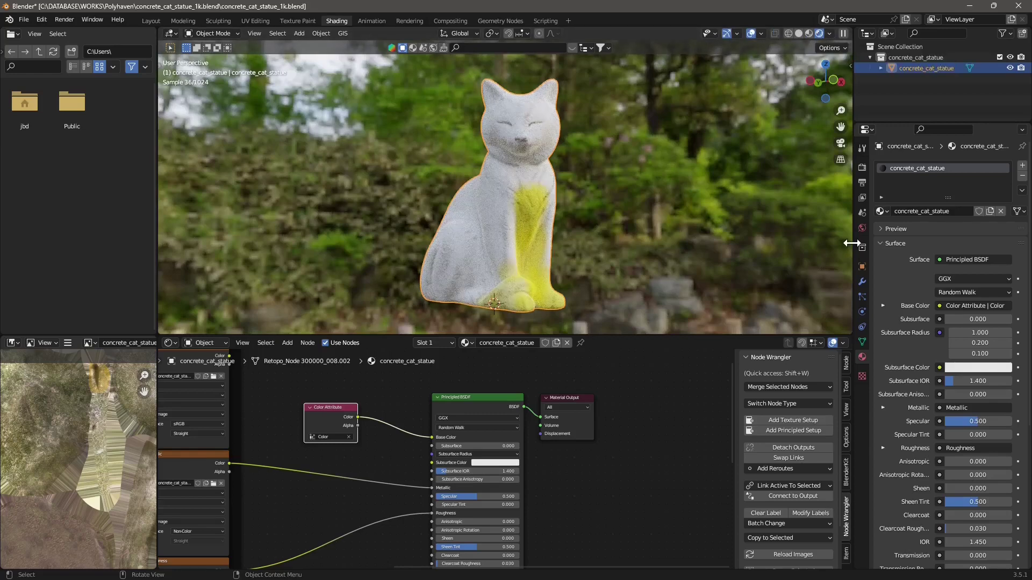
# Choose Cycles as the render engine and collapse the Viewport and Render sampling settings
pyautogui.click(862, 167)
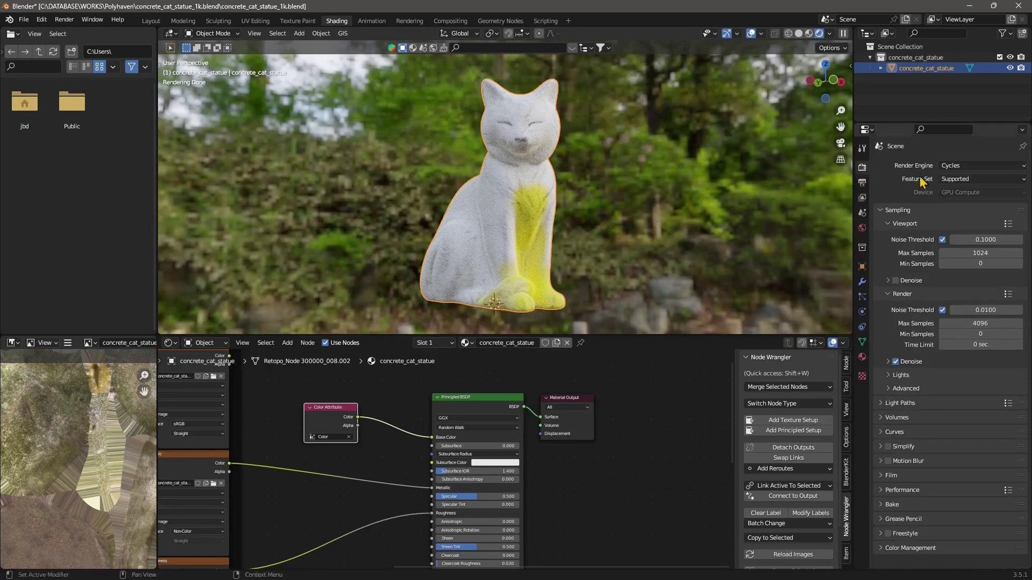
pyautogui.click(955, 165)
pyautogui.click(955, 210)
pyautogui.click(905, 224)
pyautogui.click(902, 237)
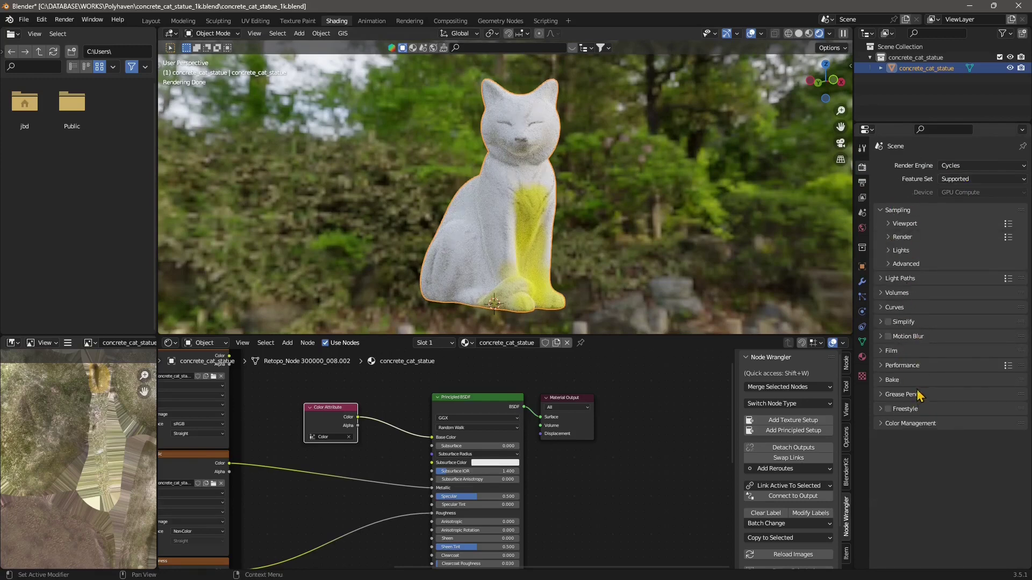
# Set the bake type to Diffuse and keep Image Textures as the bake output target
pyautogui.click(890, 380)
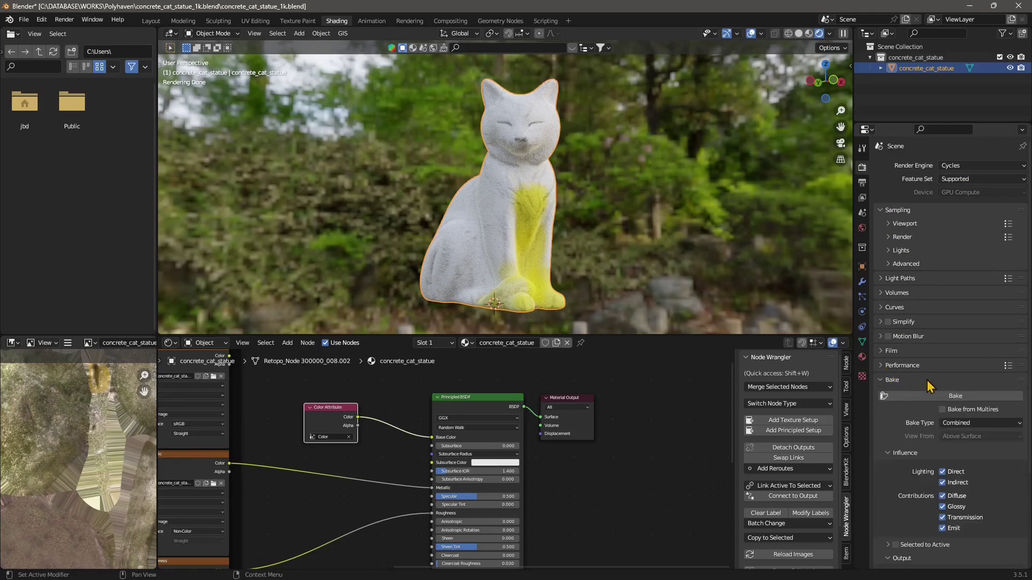
pyautogui.scroll(-5, 1030, 411)
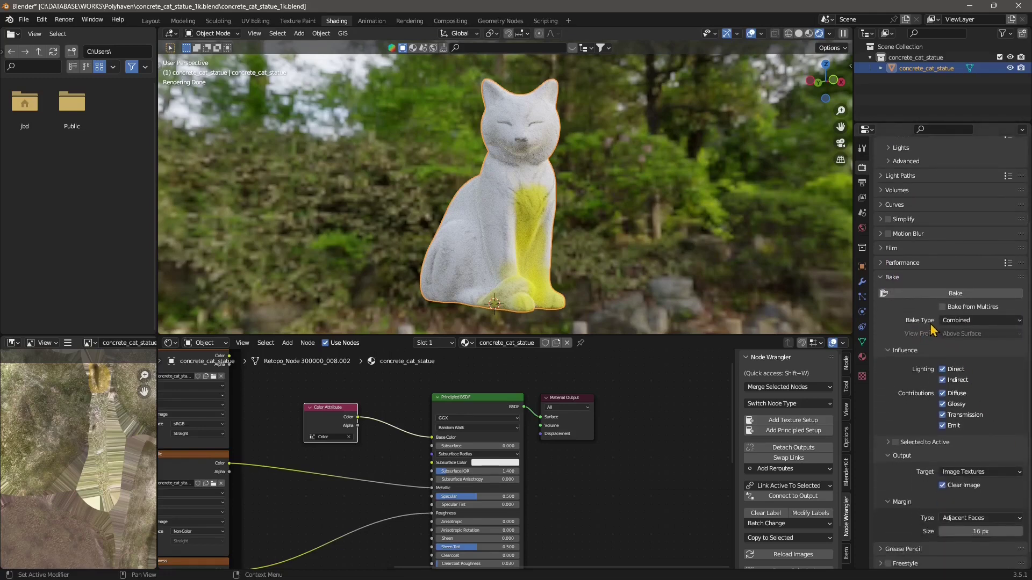
pyautogui.click(959, 322)
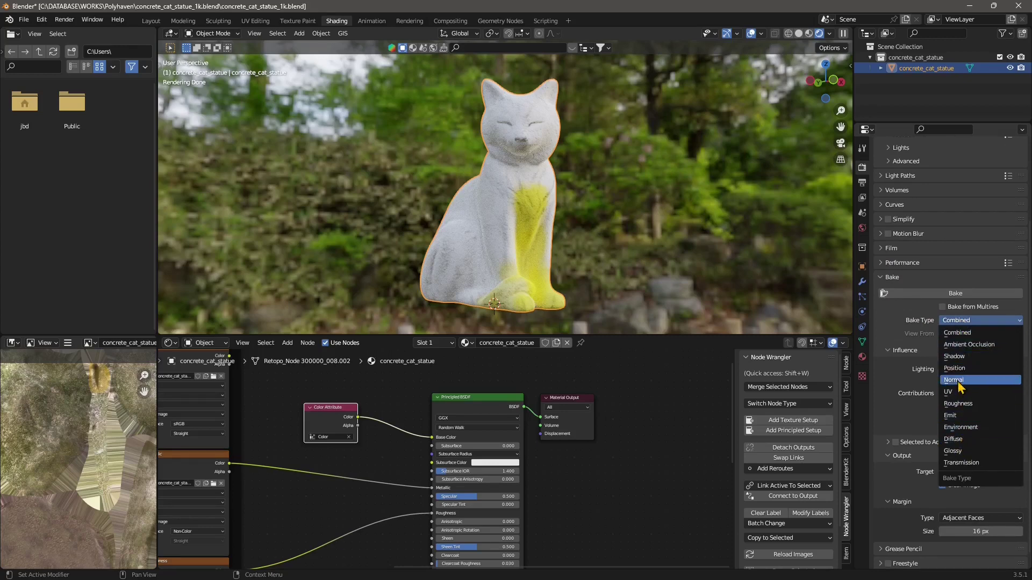
pyautogui.click(960, 445)
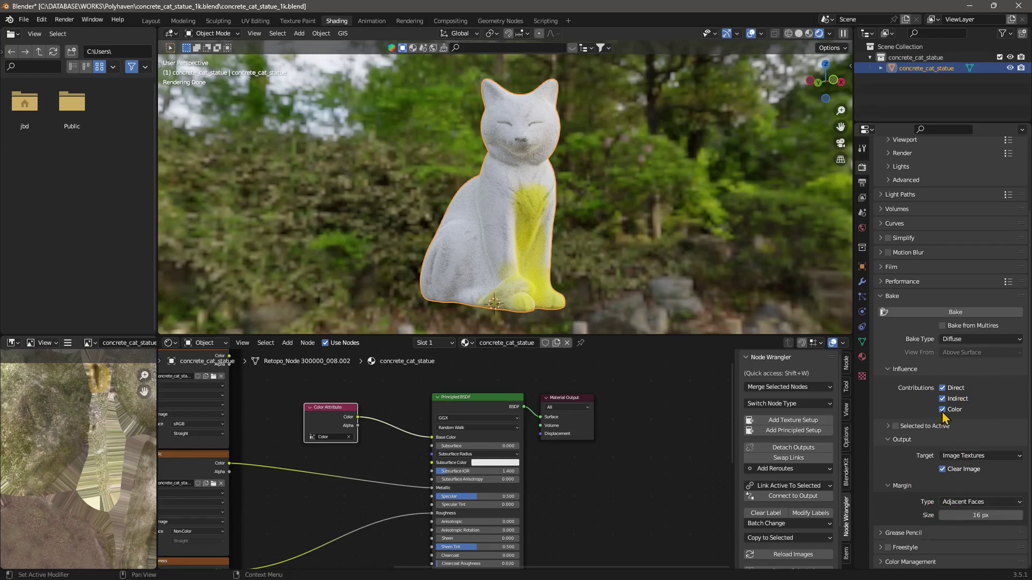
pyautogui.click(952, 458)
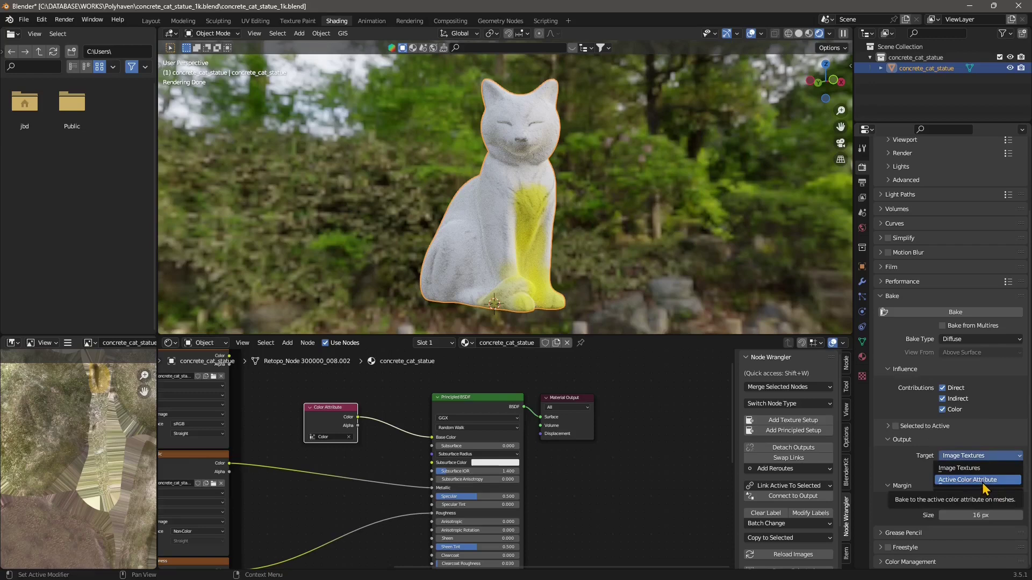
pyautogui.click(952, 468)
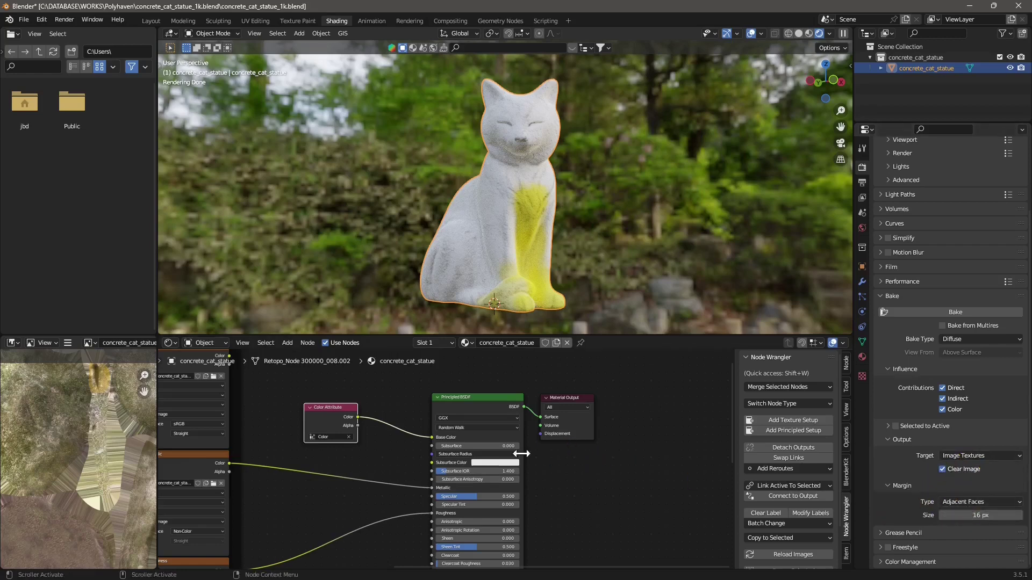
# Add an unconnected Image Texture node in the empty area beyond the Material Output node
pyautogui.moveTo(607, 474); pyautogui.dragTo(492, 465, button='middle')
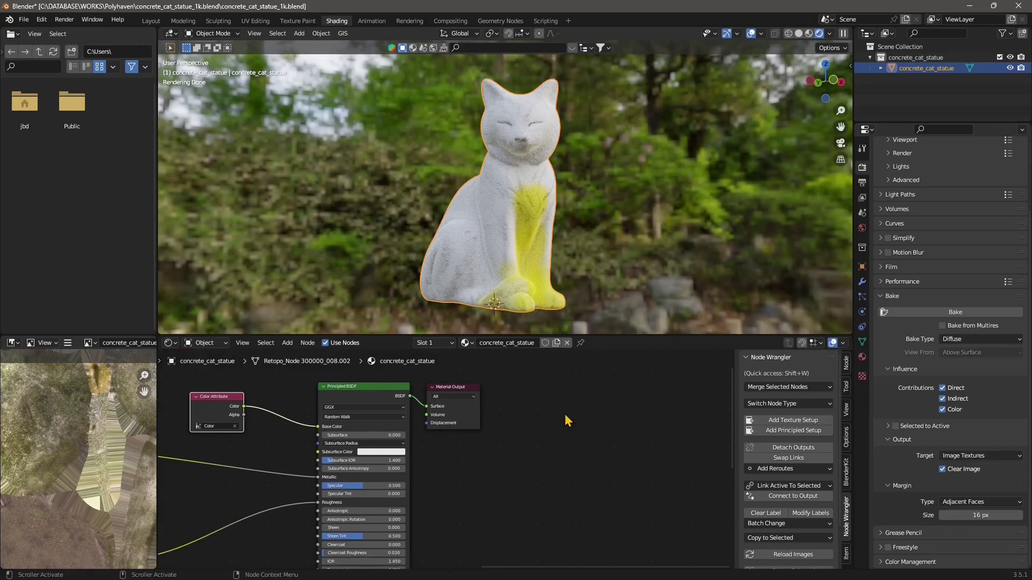
pyautogui.click(288, 343)
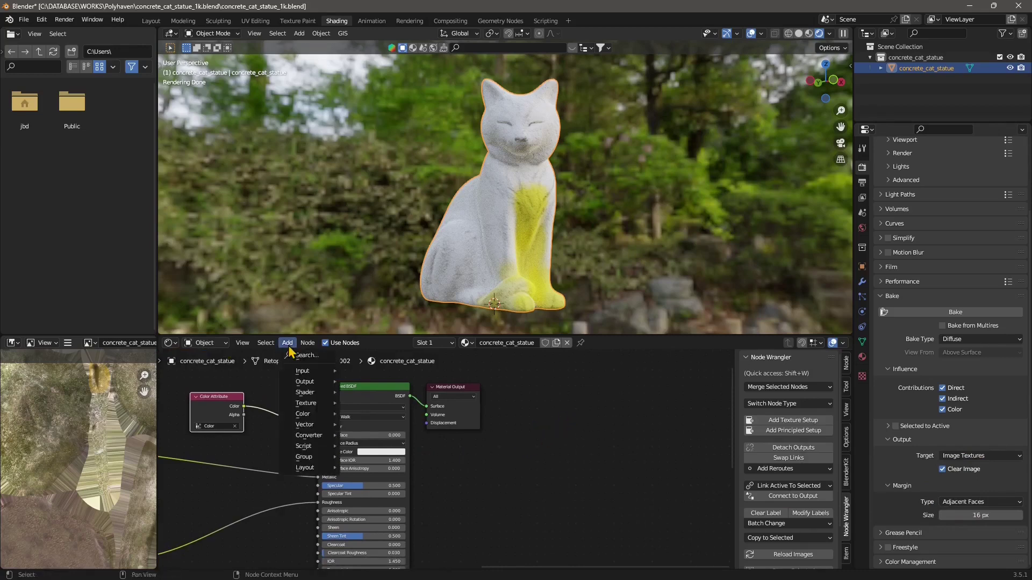
pyautogui.moveTo(318, 404)
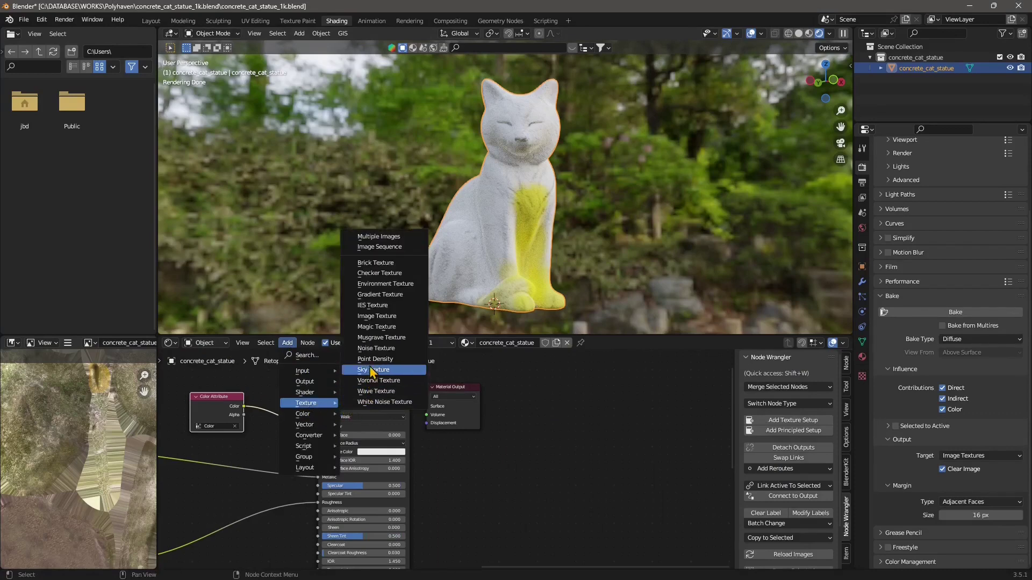
pyautogui.click(385, 317)
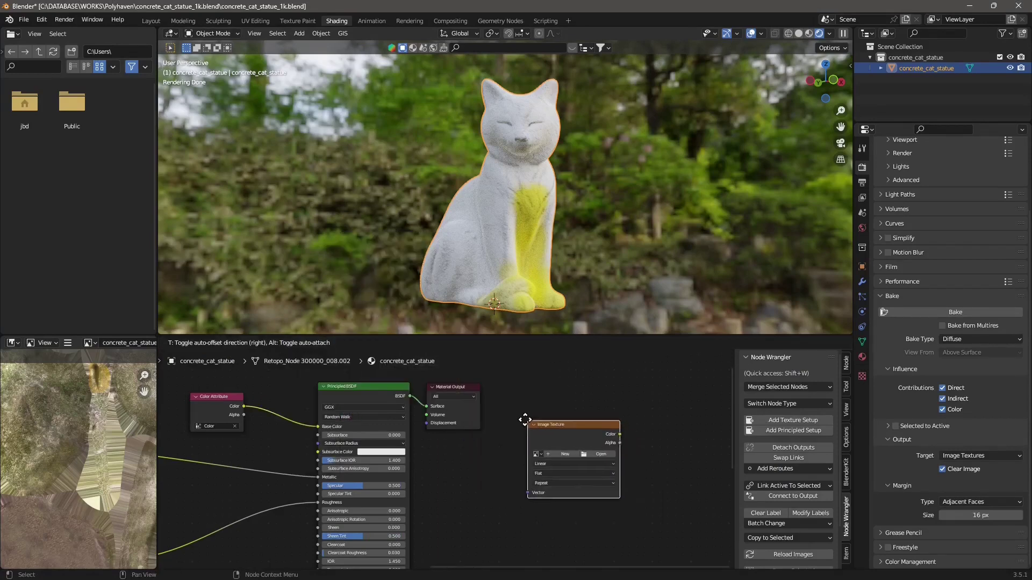
pyautogui.click(576, 461)
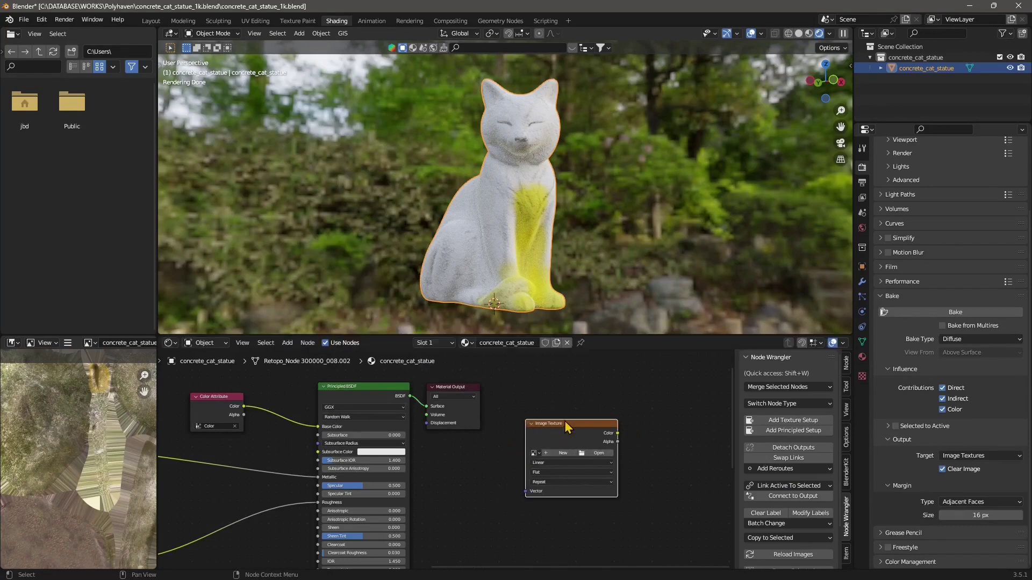
pyautogui.moveTo(565, 424); pyautogui.dragTo(558, 422)
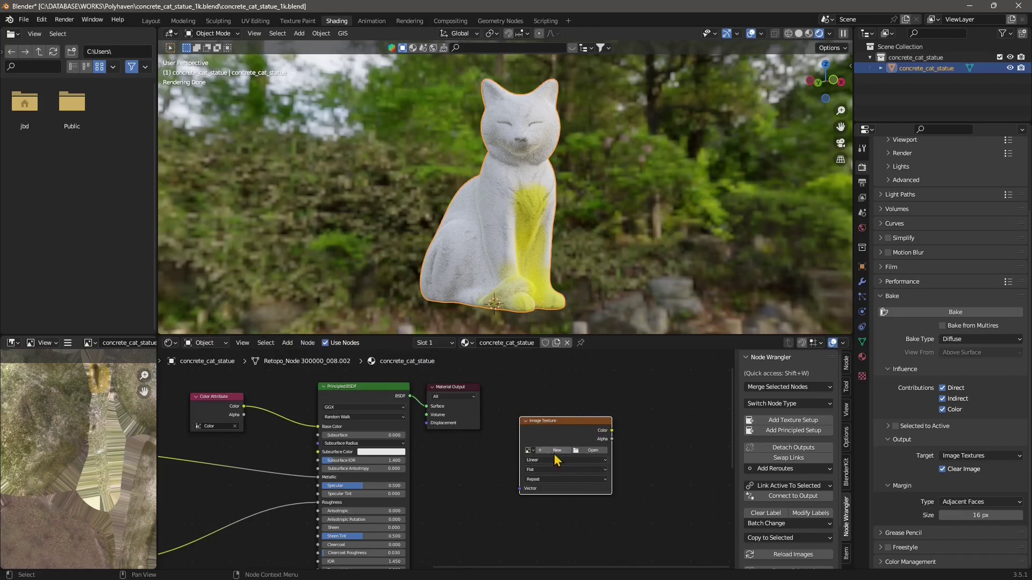
pyautogui.click(557, 451)
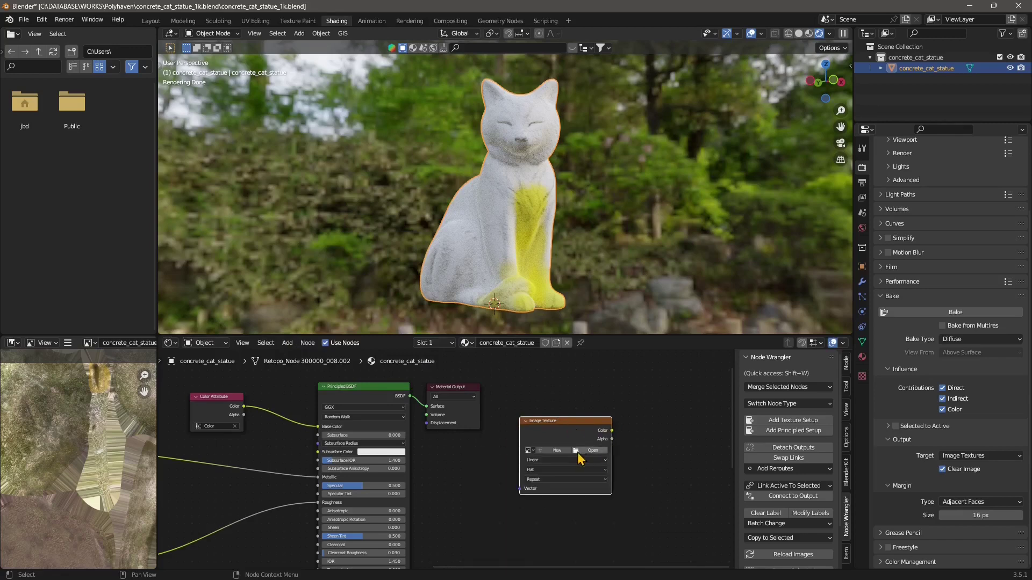
pyautogui.click(579, 457)
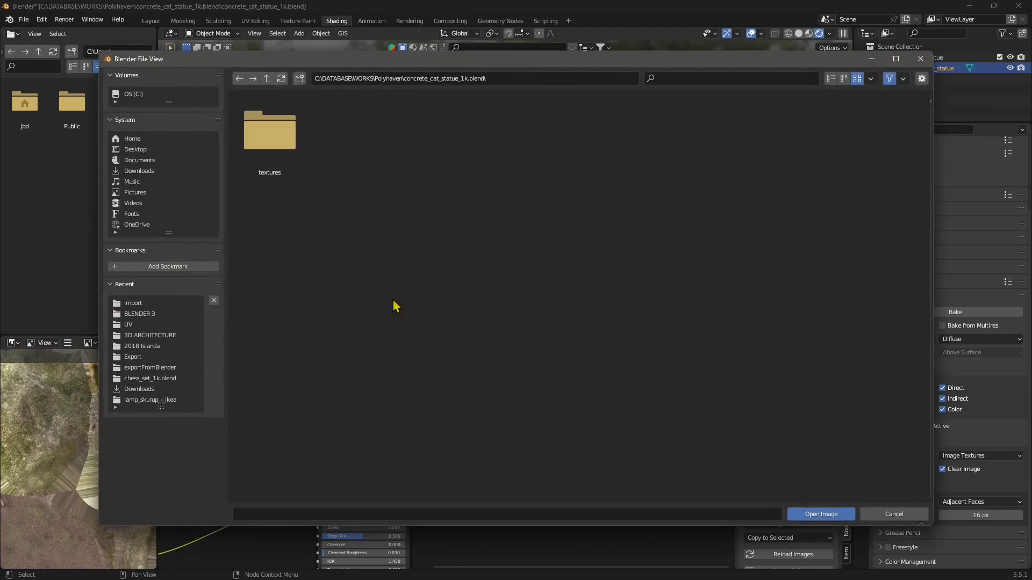
pyautogui.doubleClick(298, 154)
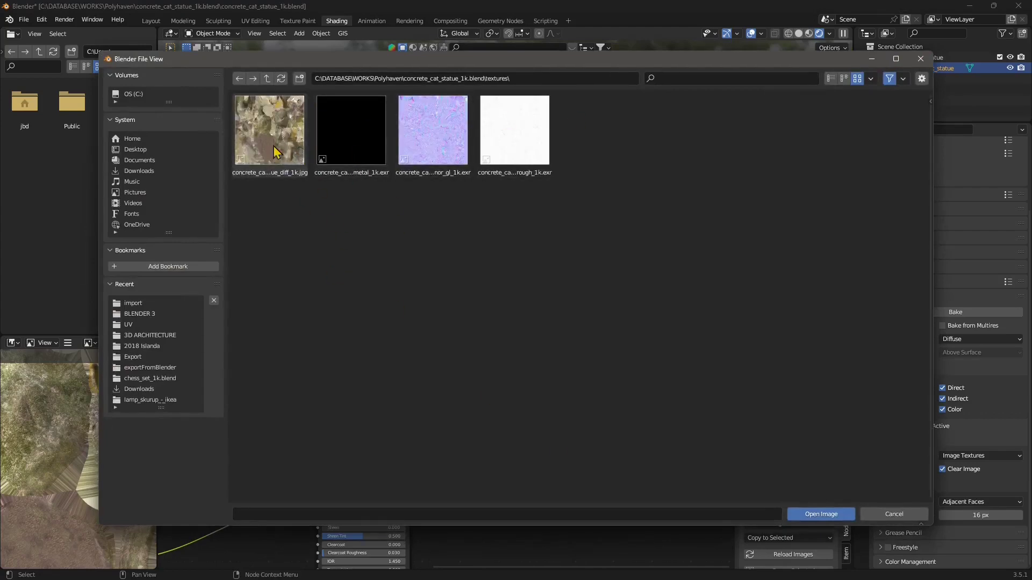
pyautogui.click(921, 59)
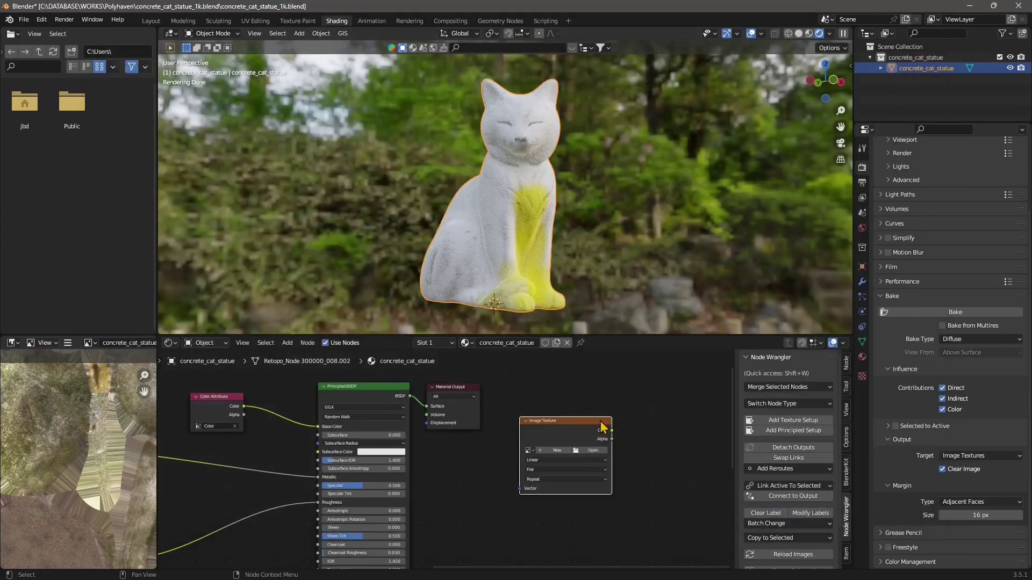
# Create a new 1024 x 1024 px image named "texture for baking" in the empty Image Texture node
pyautogui.click(553, 450)
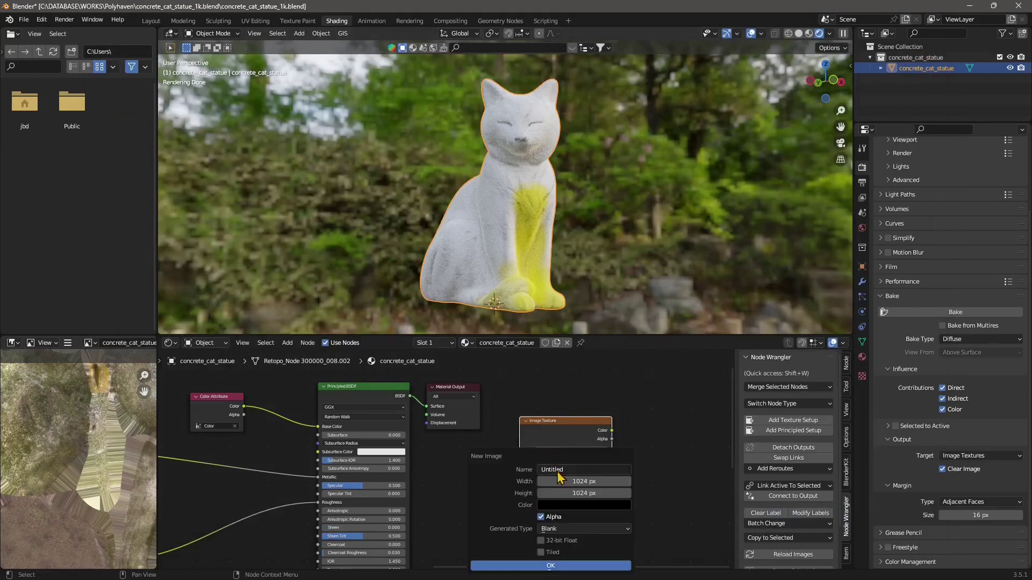
pyautogui.click(567, 470)
pyautogui.write('texture for baking')
pyautogui.press('Return')
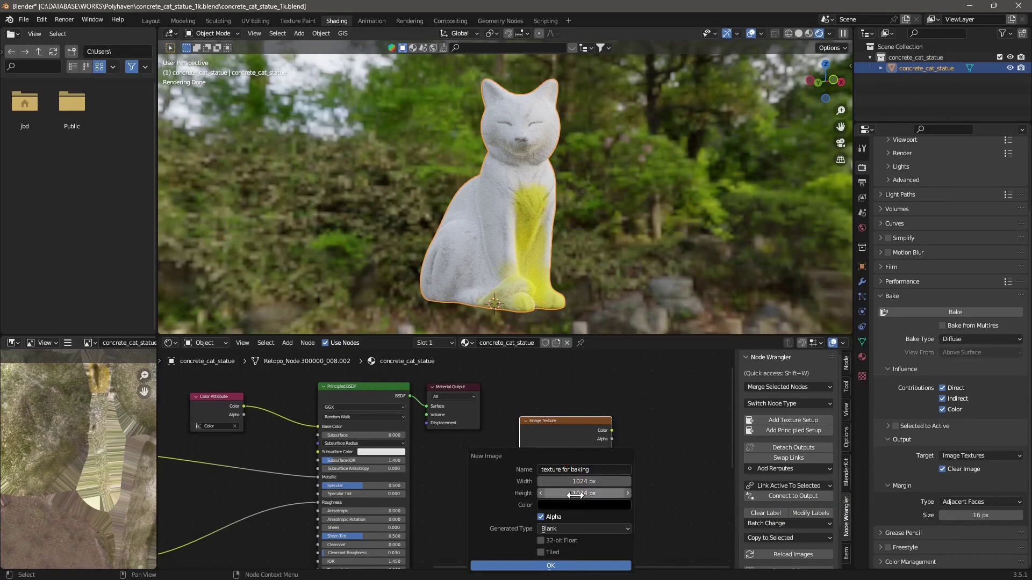
pyautogui.click(563, 566)
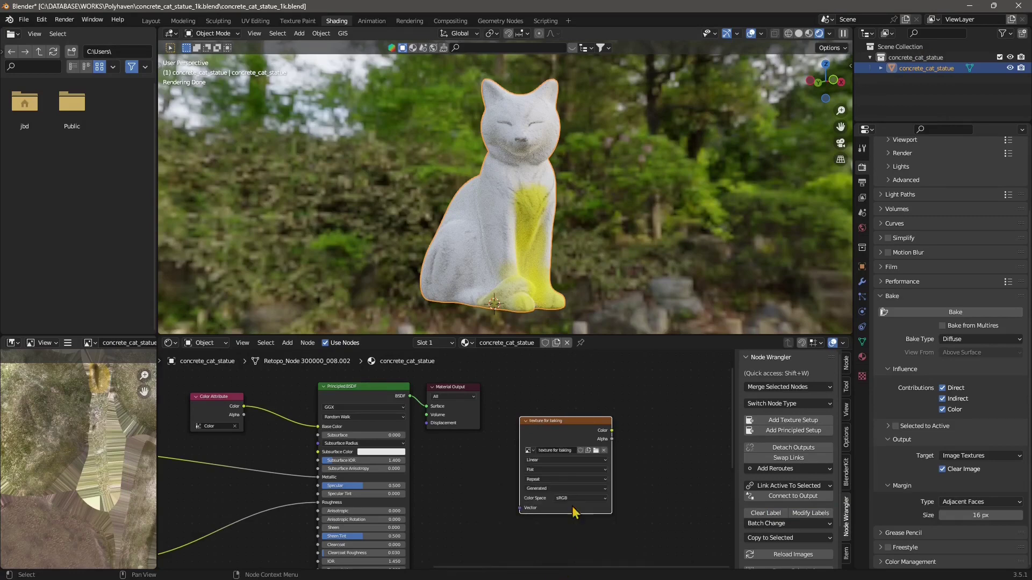
# Bake the diffuse pass into the "texture for baking" image and examine the whole result in the image editor
pyautogui.click(962, 312)
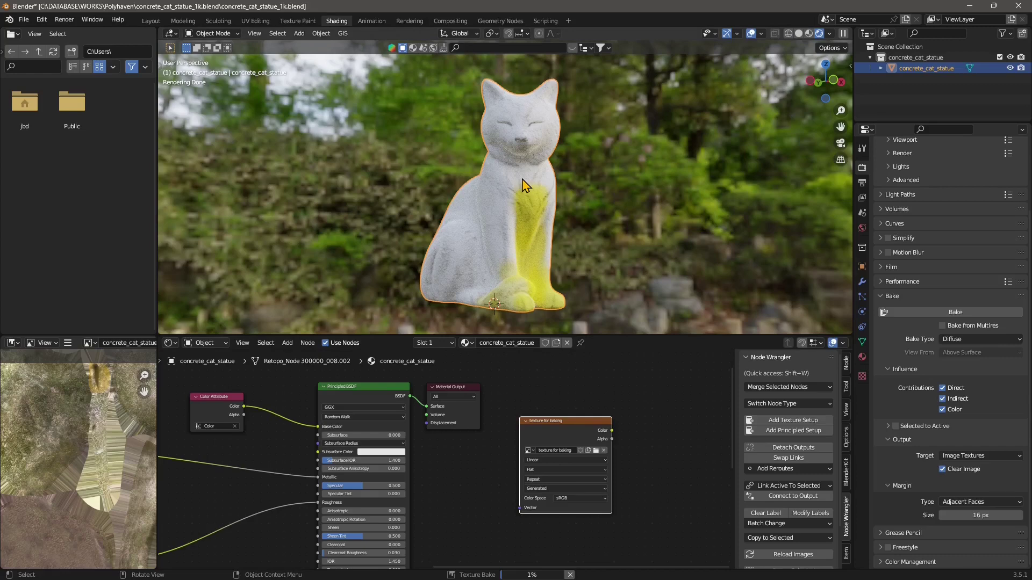
pyautogui.click(545, 427)
pyautogui.moveTo(546, 428)
pyautogui.mouseDown()
pyautogui.moveTo(578, 431)
pyautogui.moveTo(536, 404)
pyautogui.moveTo(543, 415)
pyautogui.mouseUp()
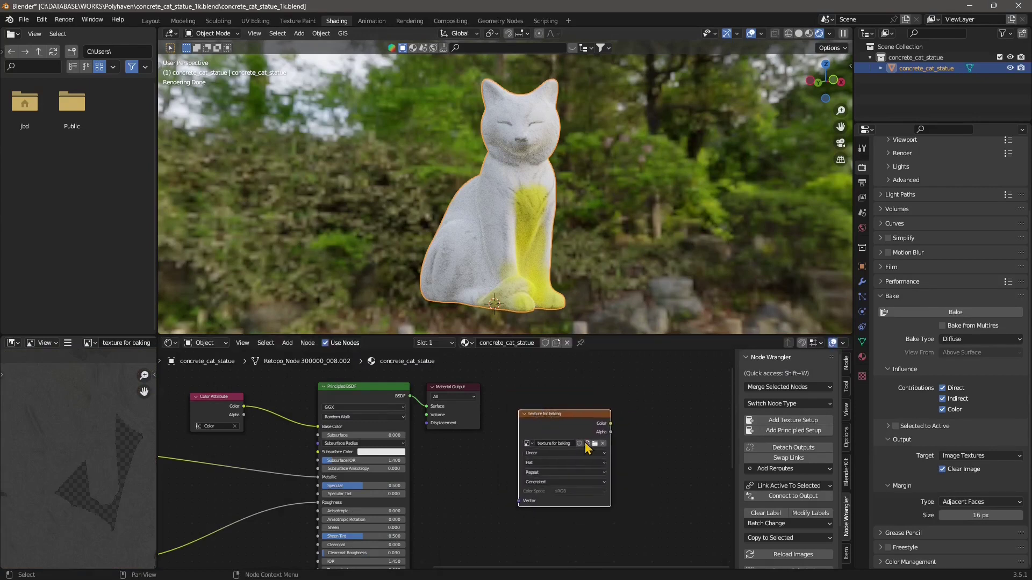
pyautogui.click(493, 468)
pyautogui.click(564, 418)
pyautogui.scroll(-5, 83, 499)
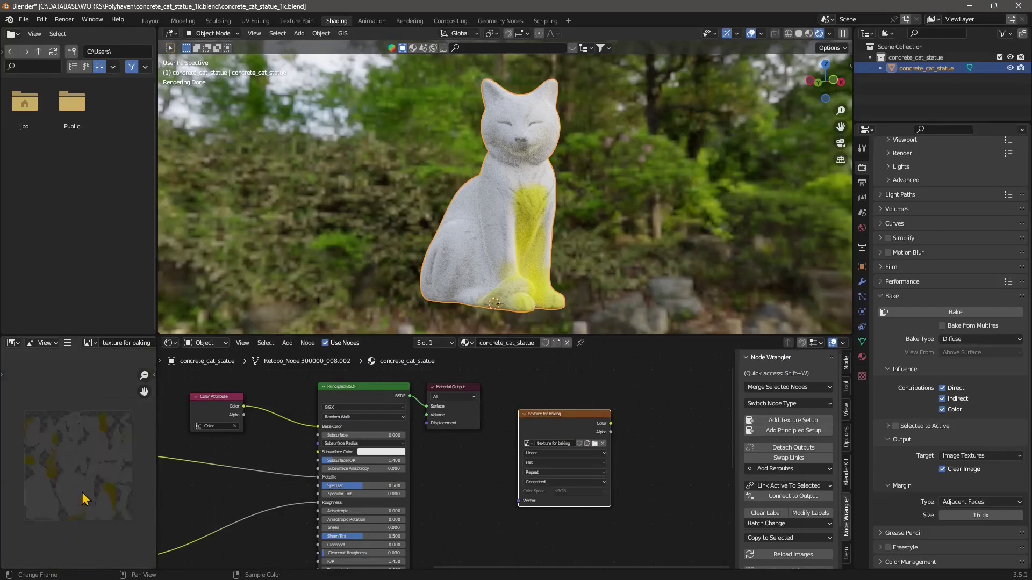
pyautogui.scroll(1, 83, 499)
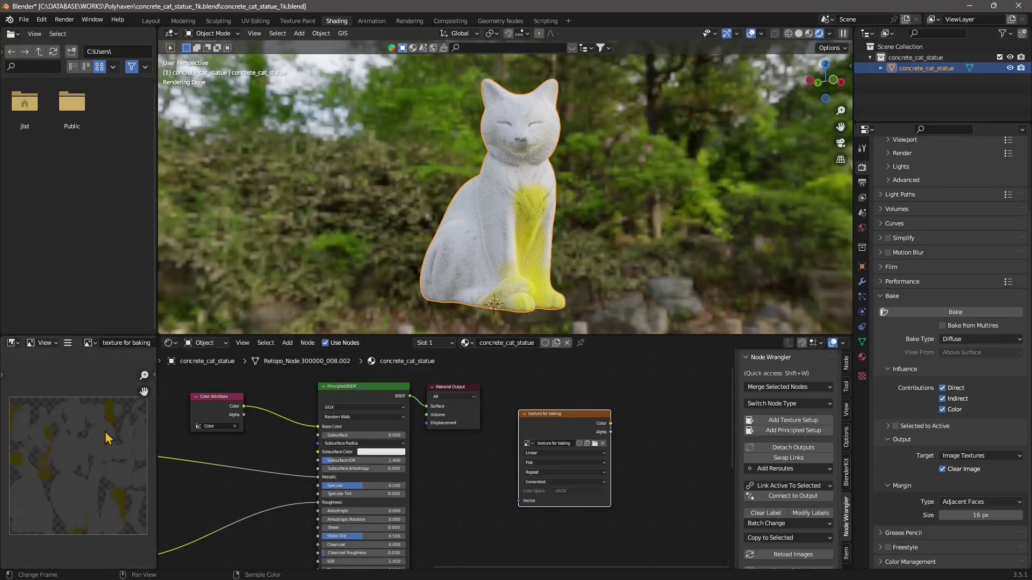
pyautogui.scroll(-1, 87, 343)
pyautogui.scroll(-5, 87, 343)
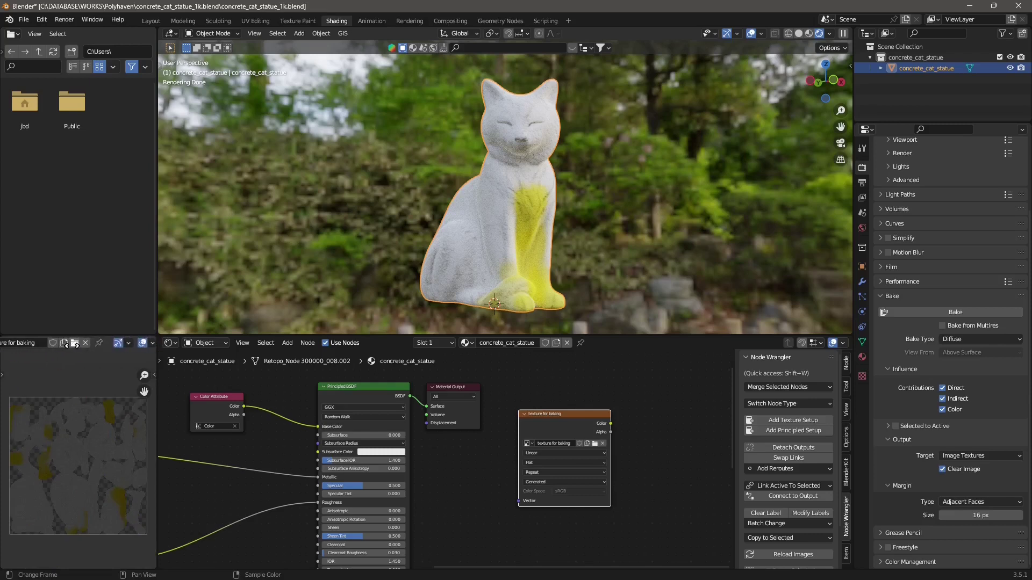
pyautogui.scroll(6, 68, 344)
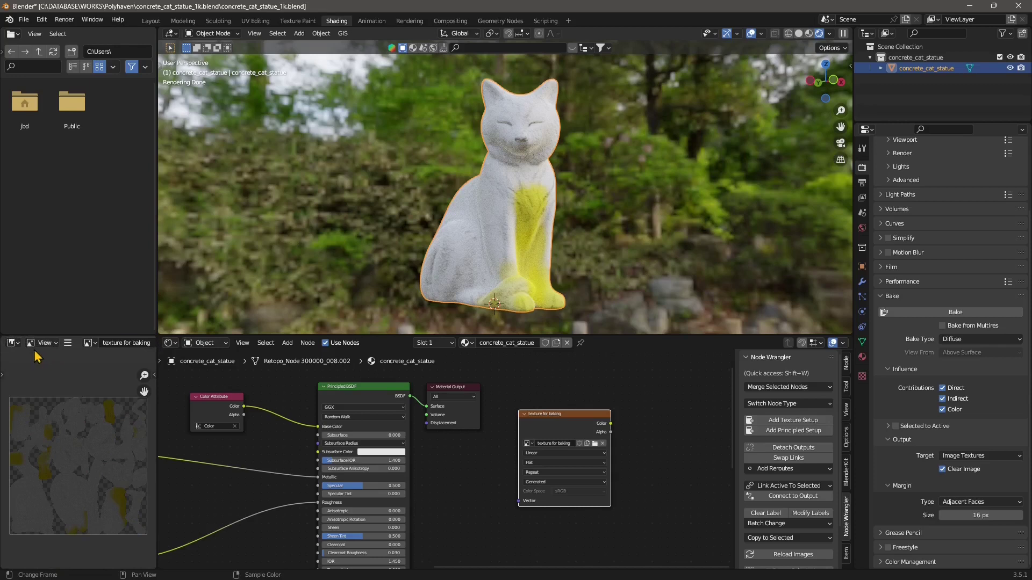
# Move the "texture for baking" node above the Color Attribute node and link its Color output to Base Color, checking the statue
pyautogui.moveTo(468, 465); pyautogui.dragTo(537, 468, button='middle')
pyautogui.moveTo(648, 417); pyautogui.dragTo(387, 532)
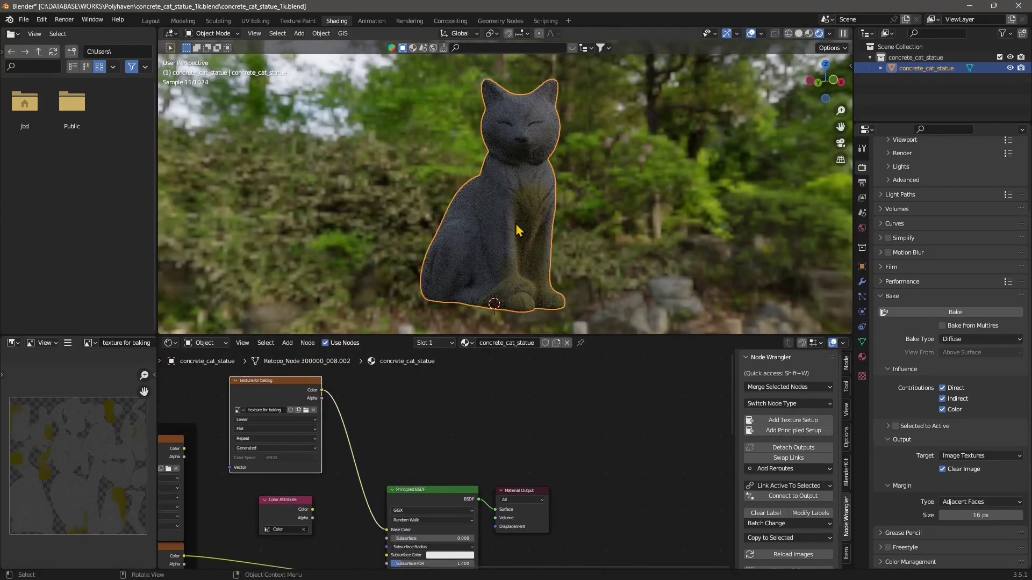
pyautogui.moveTo(488, 244); pyautogui.dragTo(502, 246, button='middle')
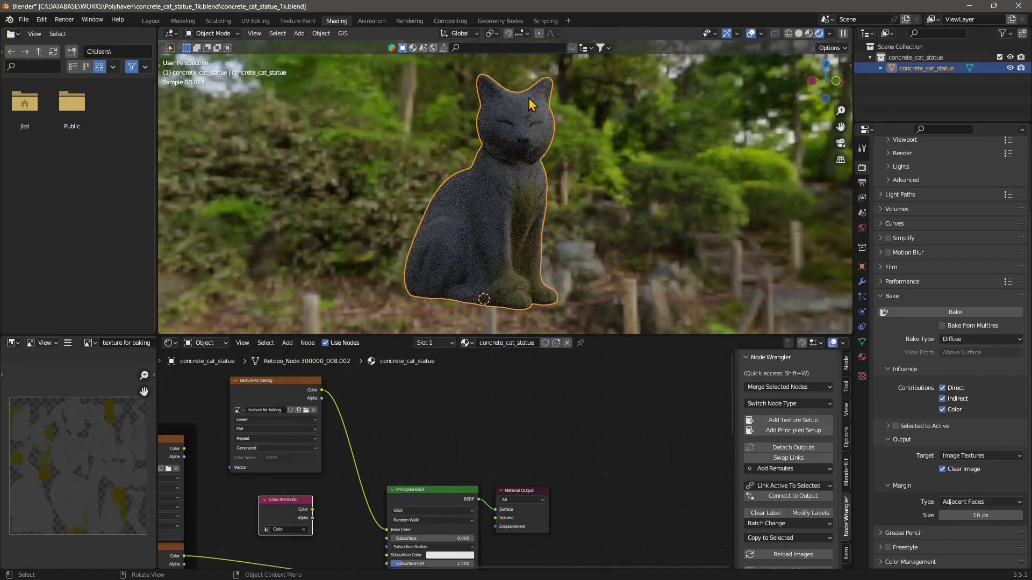
pyautogui.moveTo(564, 251); pyautogui.dragTo(608, 231, button='middle')
pyautogui.scroll(-1, 449, 458)
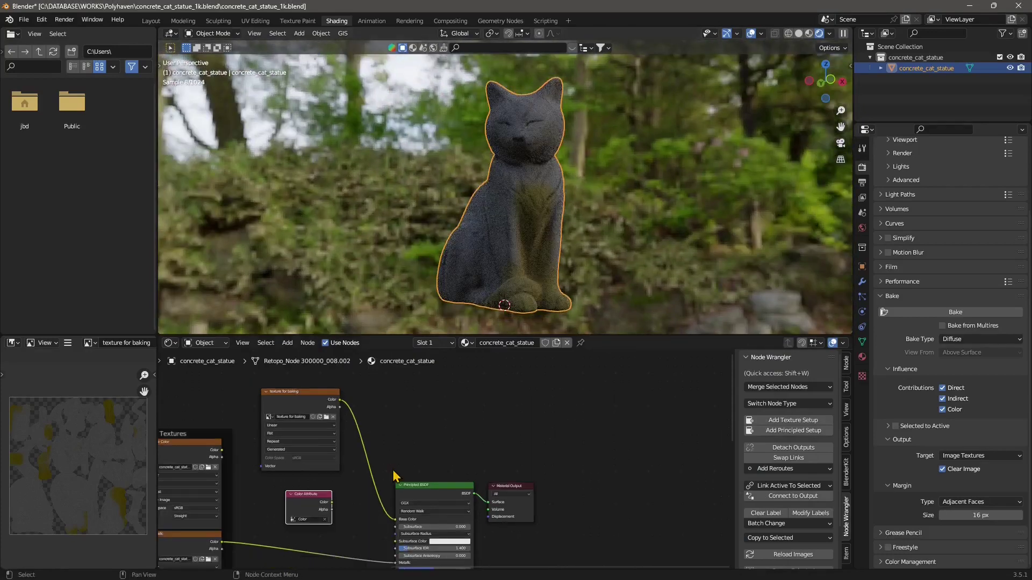
# Reconnect the Color Attribute to Base Color and rebake the "texture for baking" image with only the Color contribution enabled
pyautogui.click(294, 417)
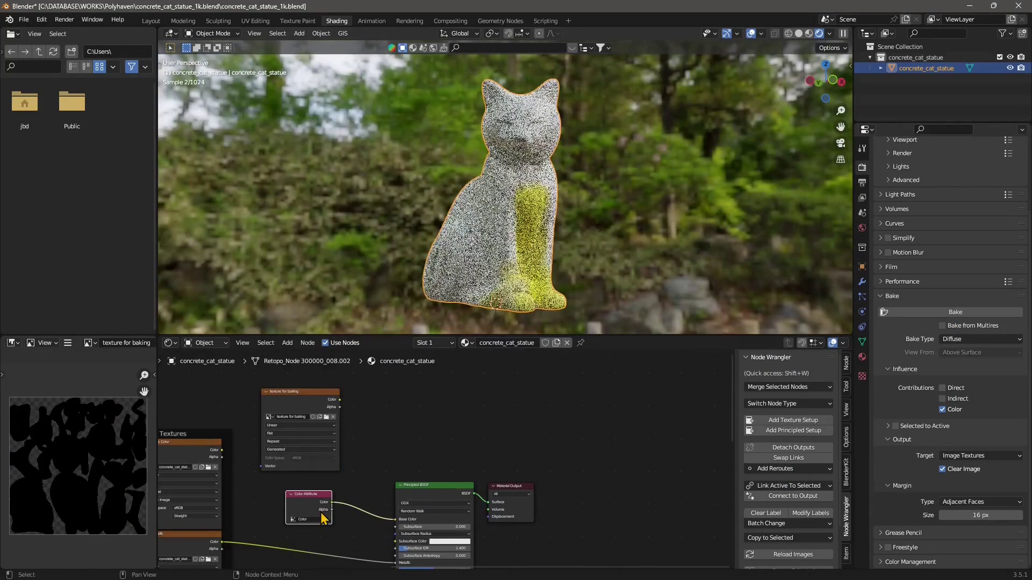
pyautogui.moveTo(319, 498); pyautogui.dragTo(319, 500)
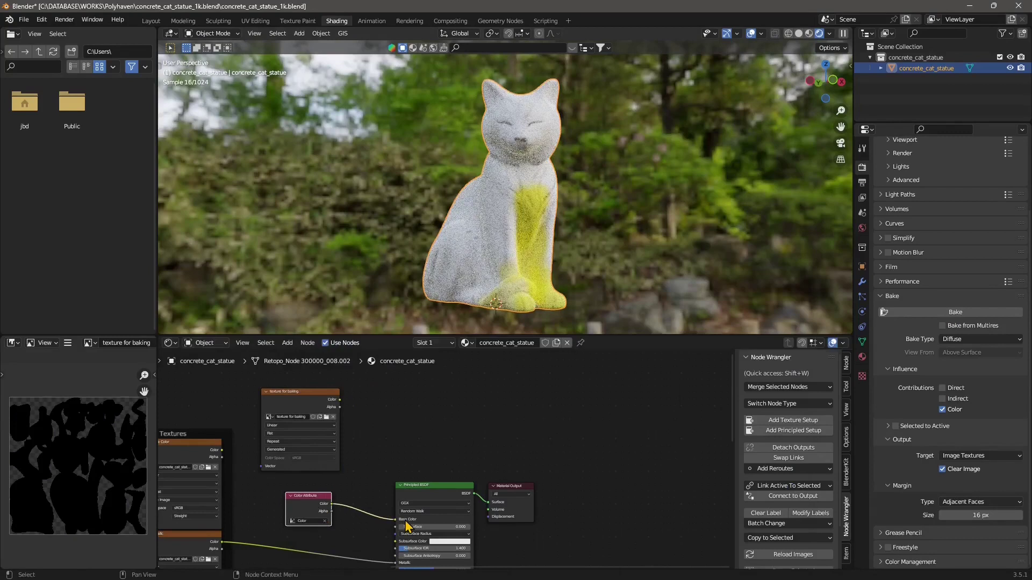
pyautogui.click(299, 408)
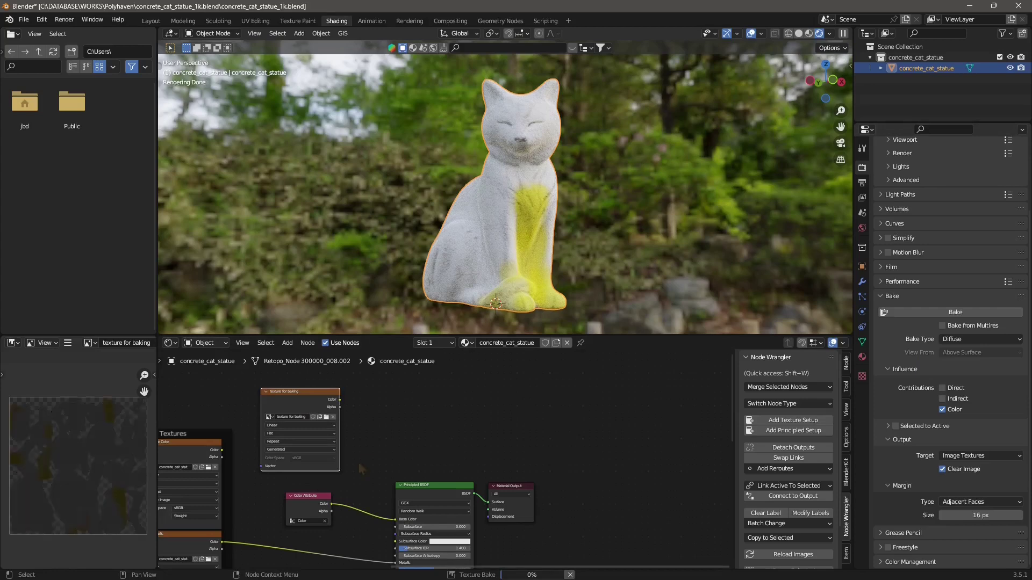
pyautogui.moveTo(387, 438); pyautogui.dragTo(453, 417, button='middle')
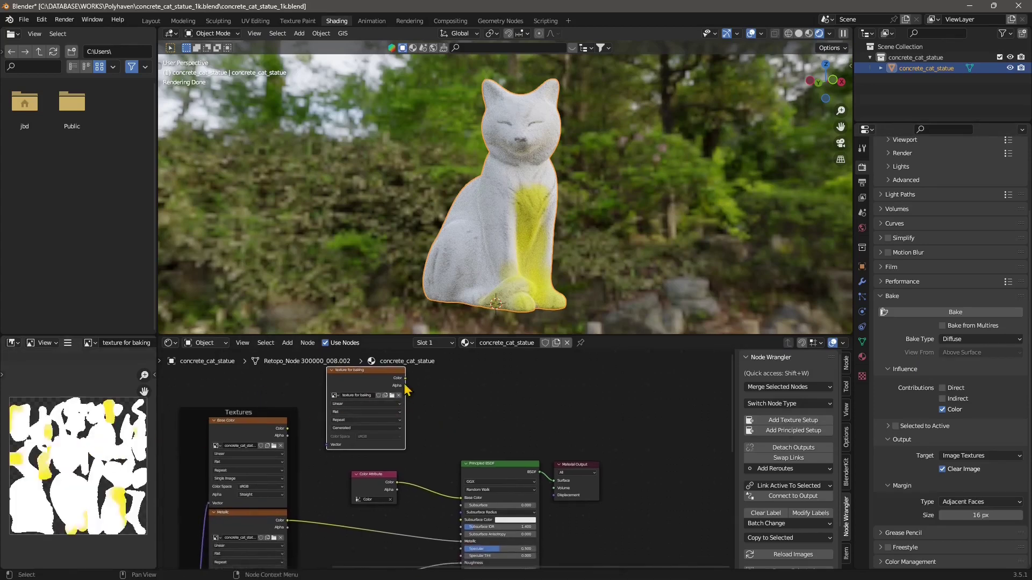
# Link the "texture for baking" Color output to Base Color and show the whole image and statue in the Texture Paint workspace
pyautogui.moveTo(406, 378); pyautogui.dragTo(462, 498)
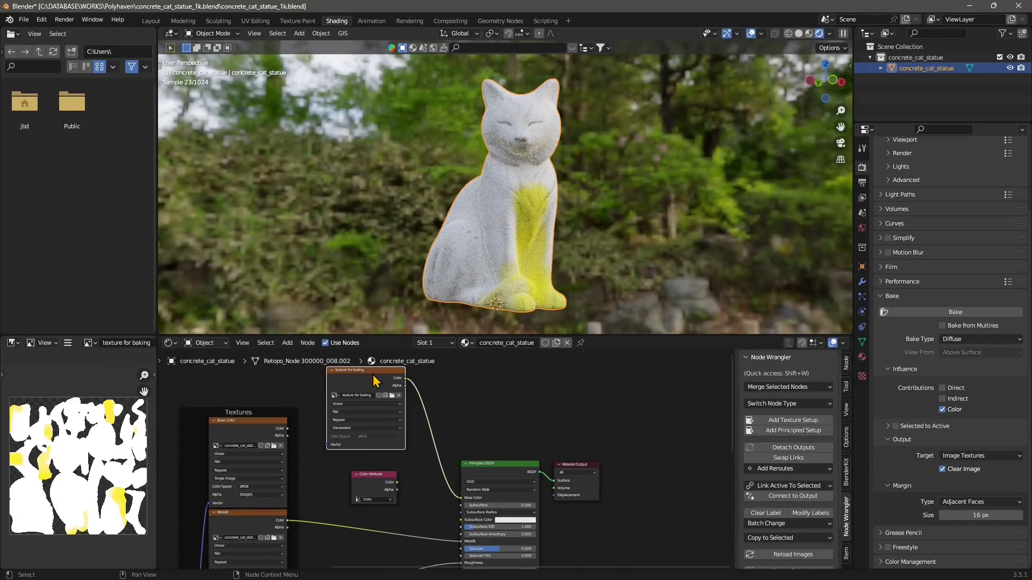
pyautogui.click(290, 21)
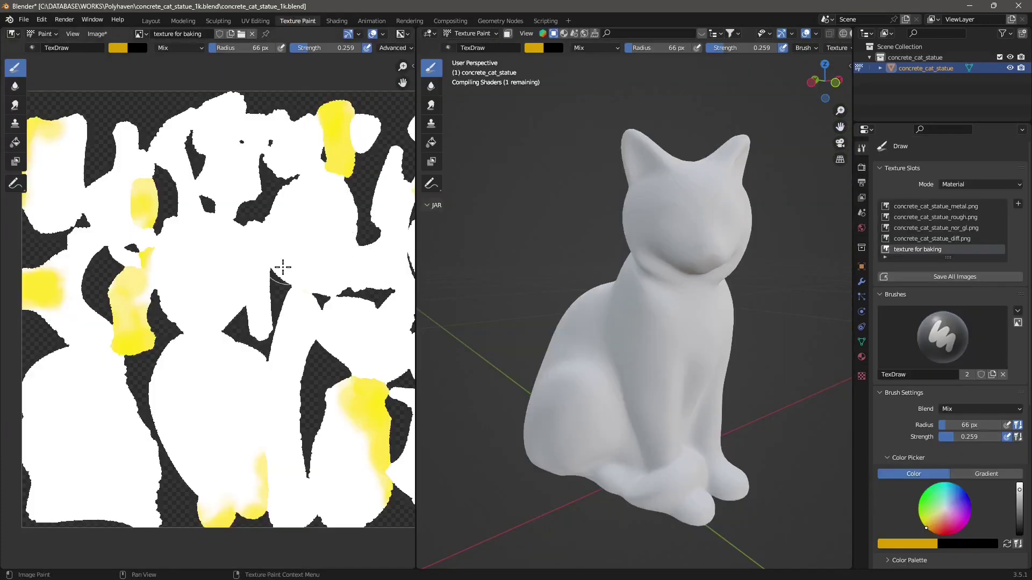
pyautogui.press('Home')
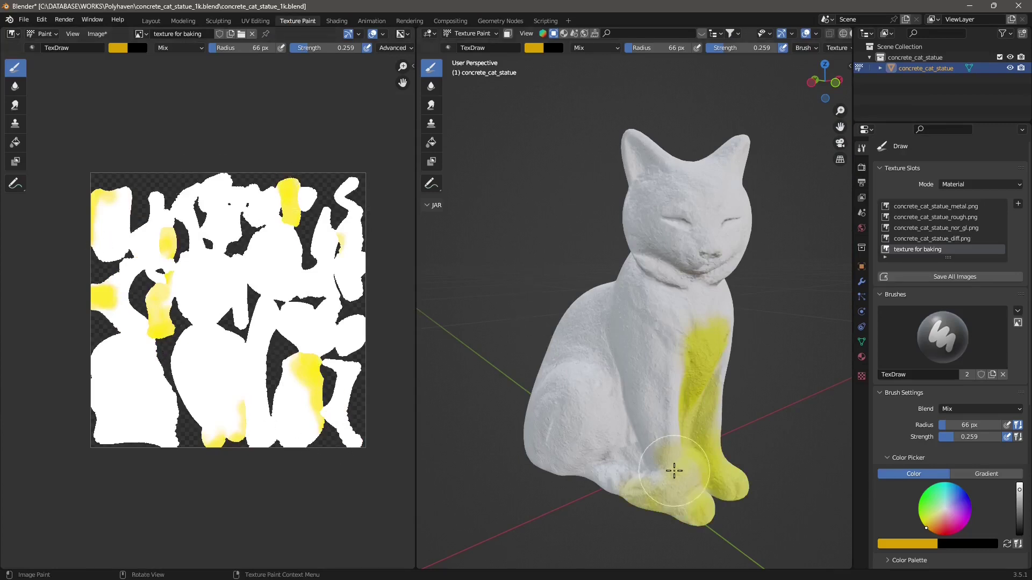
pyautogui.moveTo(672, 469)
pyautogui.mouseDown(button='middle')
pyautogui.moveTo(652, 461)
pyautogui.moveTo(718, 460)
pyautogui.moveTo(652, 460)
pyautogui.mouseUp(button='middle')
pyautogui.moveTo(631, 333); pyautogui.dragTo(604, 376, button='middle')
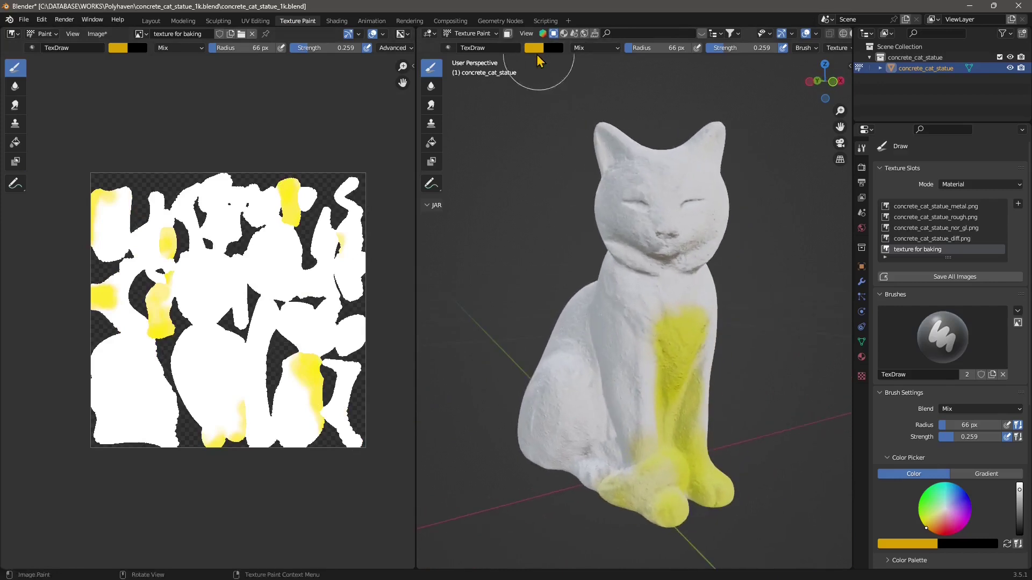
# Set the brush radius to 30 px and paint orange-yellow strokes down the back of the cat statue
pyautogui.press('f')
pyautogui.click(662, 185)
pyautogui.moveTo(662, 186)
pyautogui.mouseDown(button='middle')
pyautogui.moveTo(612, 363)
pyautogui.moveTo(661, 380)
pyautogui.moveTo(707, 254)
pyautogui.mouseUp(button='middle')
pyautogui.moveTo(703, 249)
pyautogui.mouseDown()
pyautogui.moveTo(626, 338)
pyautogui.moveTo(616, 379)
pyautogui.mouseUp()
pyautogui.moveTo(616, 379); pyautogui.dragTo(672, 371, button='middle')
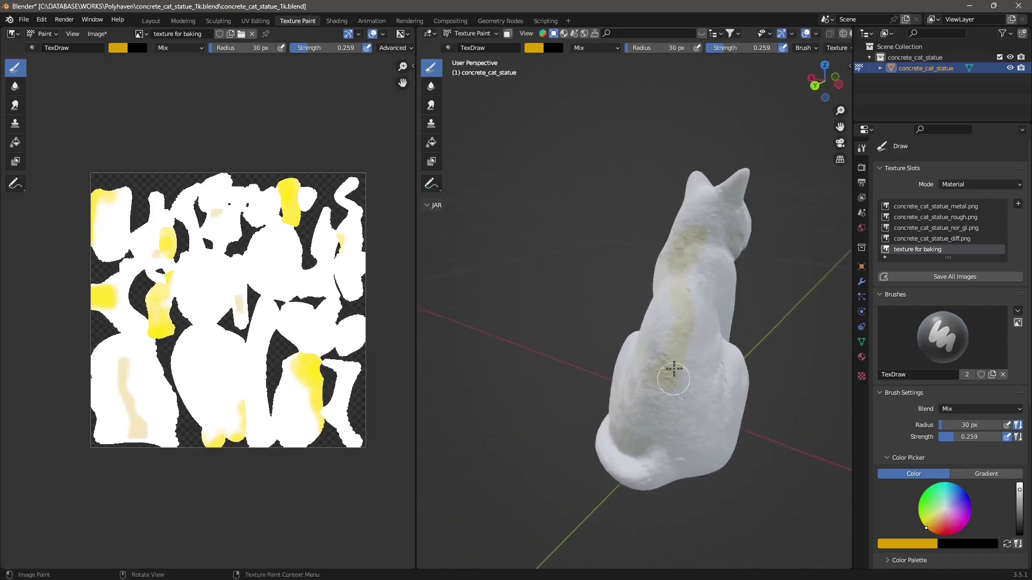
pyautogui.moveTo(668, 376)
pyautogui.mouseDown()
pyautogui.moveTo(657, 353)
pyautogui.moveTo(698, 207)
pyautogui.moveTo(645, 412)
pyautogui.mouseUp()
pyautogui.moveTo(645, 412)
pyautogui.mouseDown(button='middle')
pyautogui.moveTo(707, 396)
pyautogui.moveTo(572, 387)
pyautogui.mouseUp(button='middle')
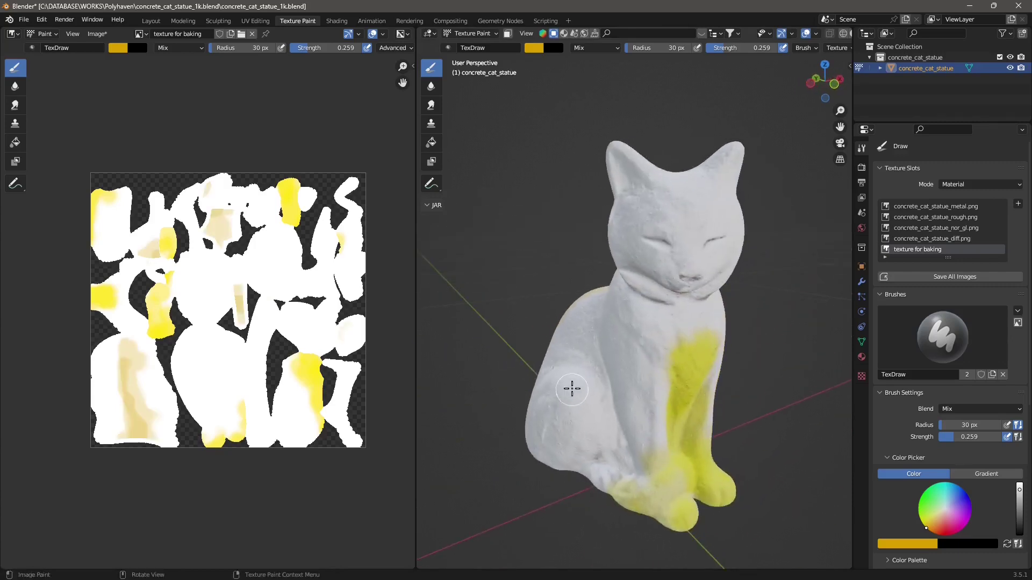
# Return to the Shading workspace and move the "texture for baking" node above the Textures frame
pyautogui.click(337, 22)
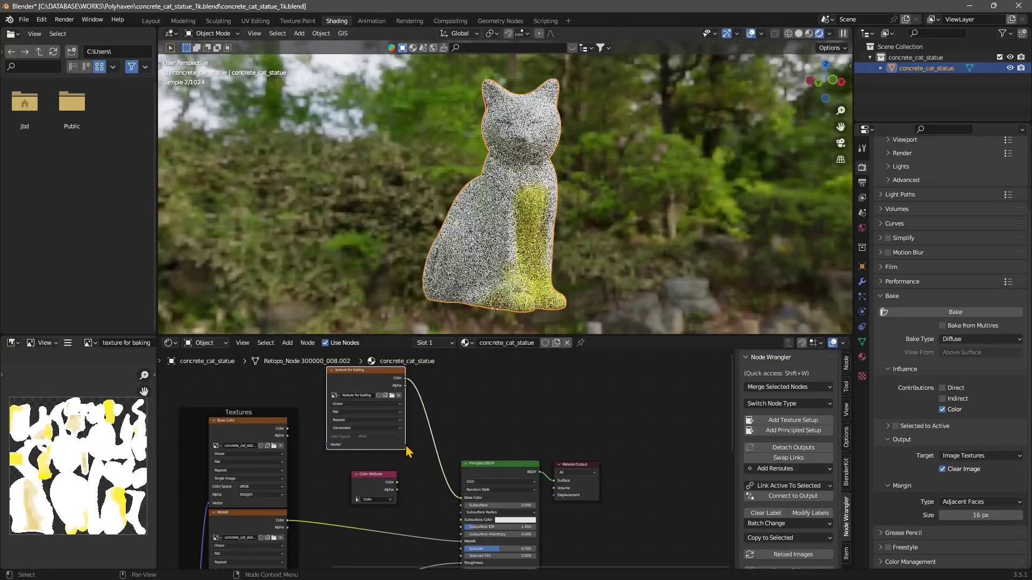
pyautogui.moveTo(408, 451); pyautogui.dragTo(419, 477, button='middle')
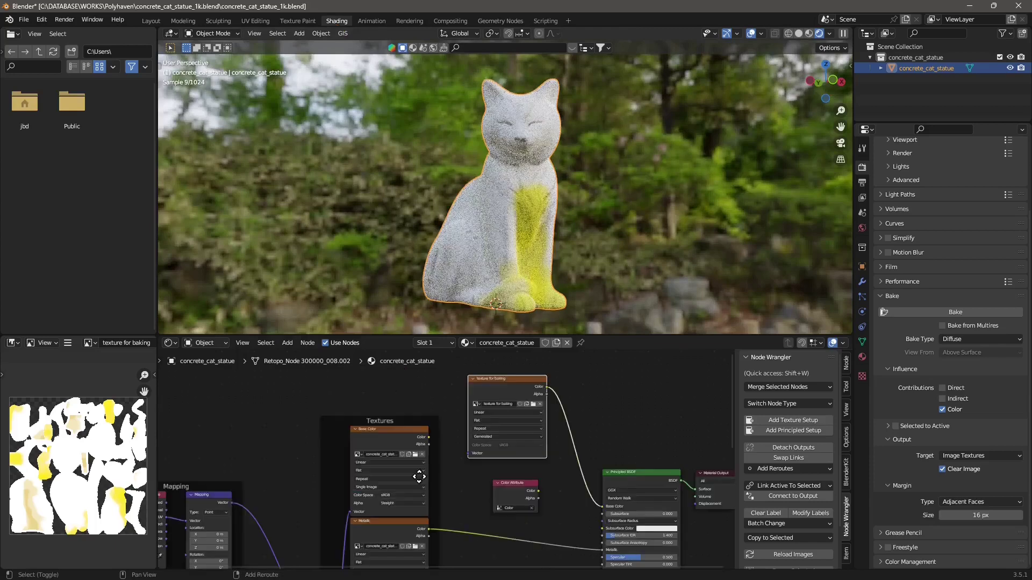
pyautogui.click(409, 442)
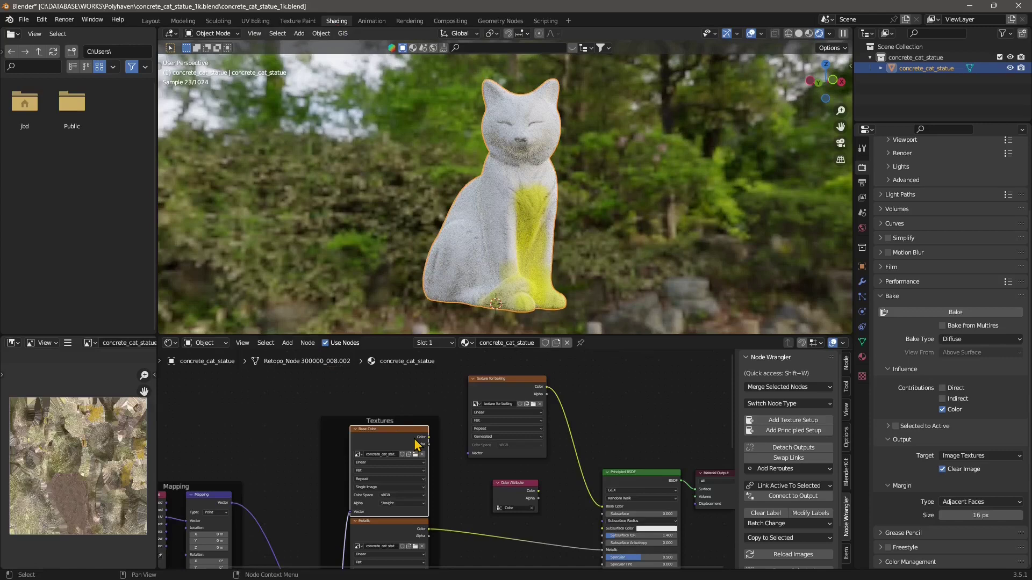
pyautogui.moveTo(577, 389); pyautogui.dragTo(576, 410, button='middle')
pyautogui.click(507, 401)
pyautogui.moveTo(508, 399); pyautogui.dragTo(512, 356)
pyautogui.moveTo(505, 413); pyautogui.dragTo(506, 421, button='middle')
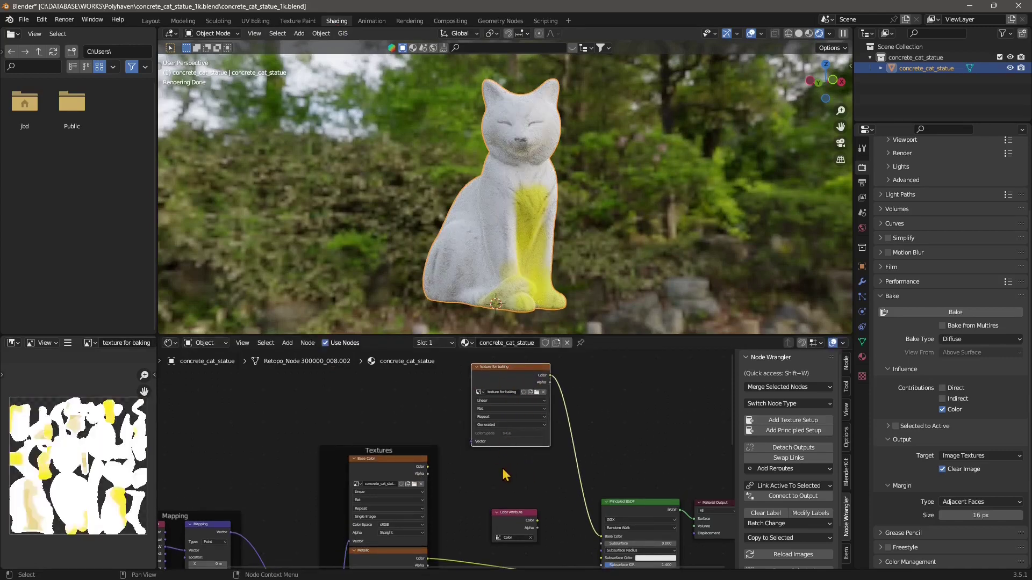
pyautogui.moveTo(484, 469); pyautogui.dragTo(477, 494, button='middle')
pyautogui.moveTo(501, 392); pyautogui.dragTo(403, 379)
pyautogui.moveTo(494, 443); pyautogui.dragTo(483, 425, button='middle')
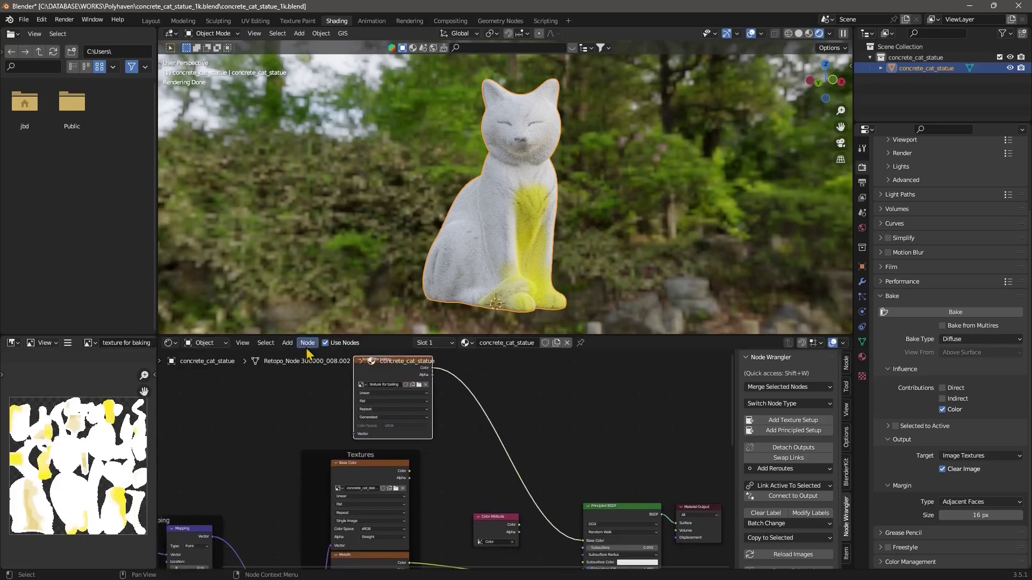
# Add a Mix node onto the link between "texture for baking" and the Principled BSDF Base Color
pyautogui.click(287, 343)
pyautogui.write('mix')
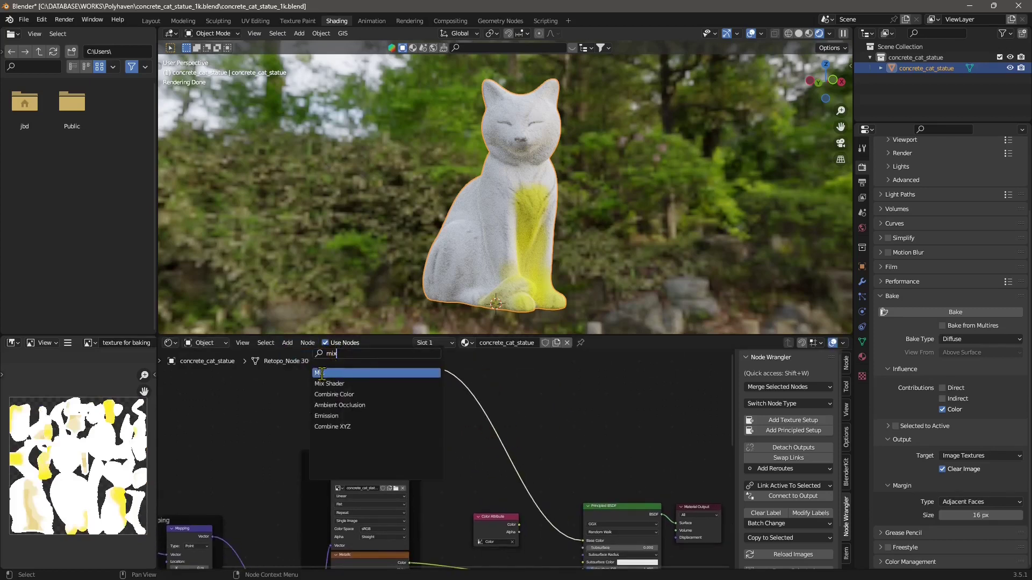
pyautogui.click(322, 373)
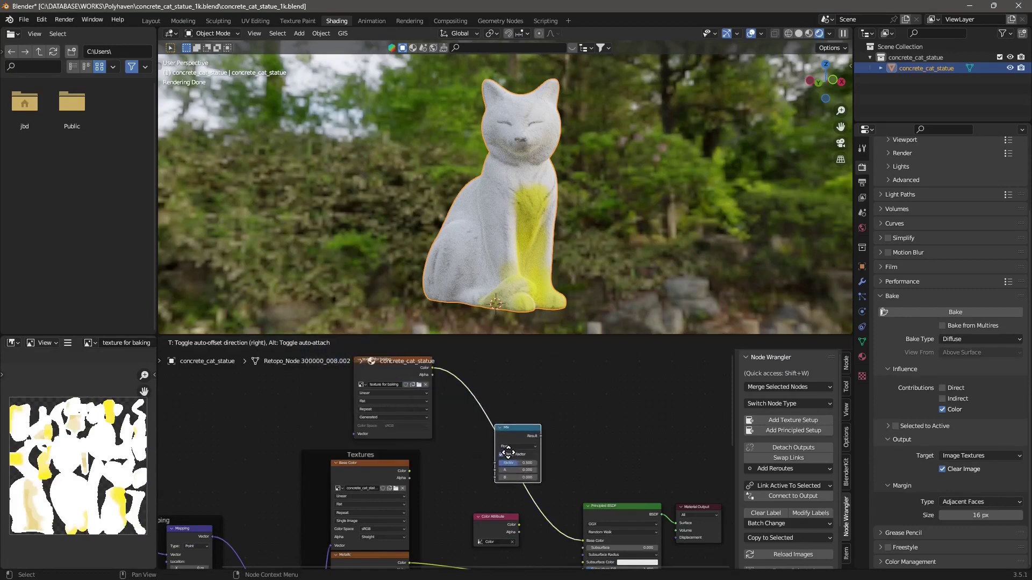
pyautogui.click(507, 458)
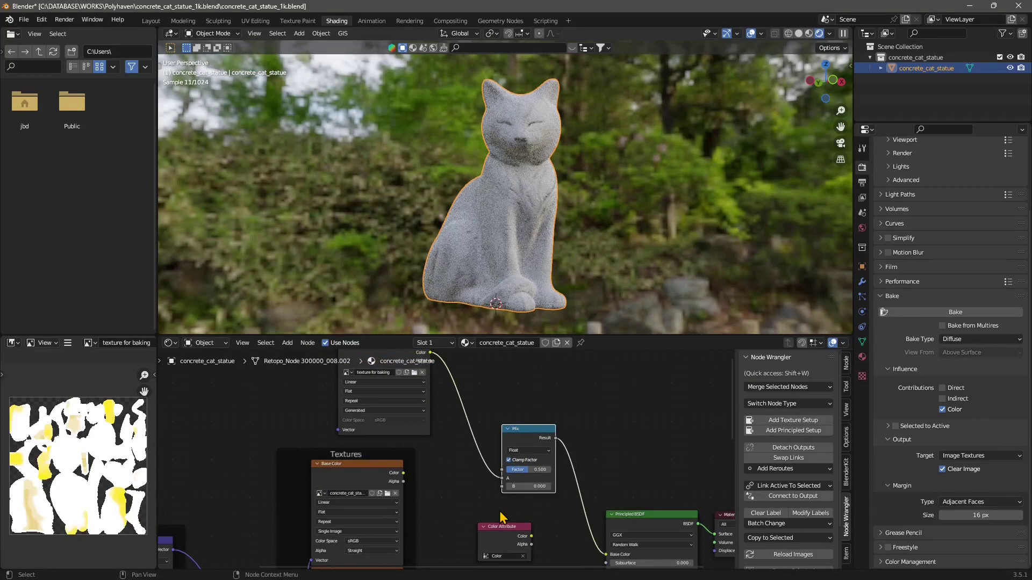
# Link the Base Color texture to the Mix node and set it to Color data, Multiply blending and a factor of 0.483
pyautogui.moveTo(499, 502); pyautogui.dragTo(529, 468, button='middle')
pyautogui.moveTo(434, 439); pyautogui.dragTo(533, 443)
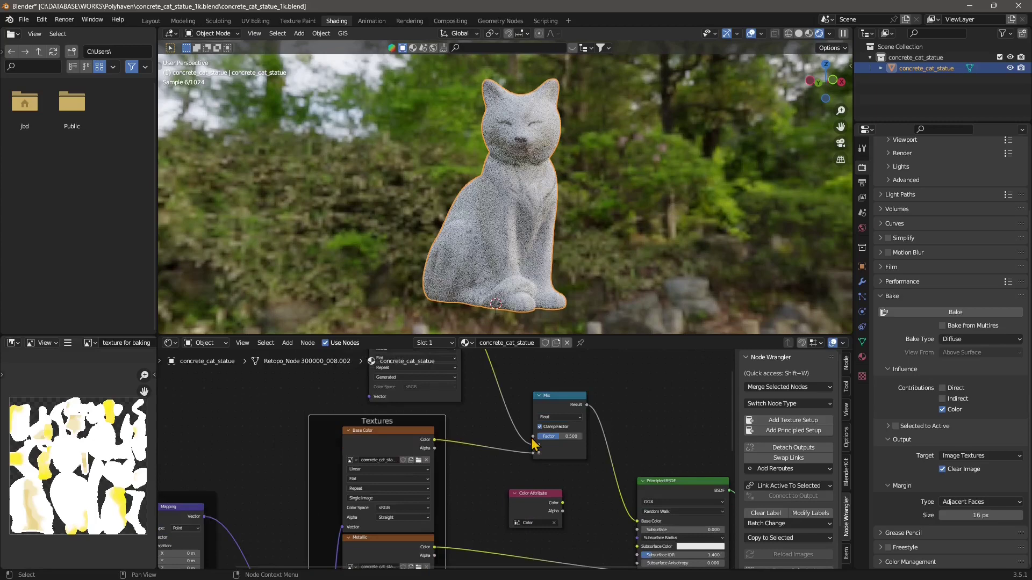
pyautogui.click(559, 417)
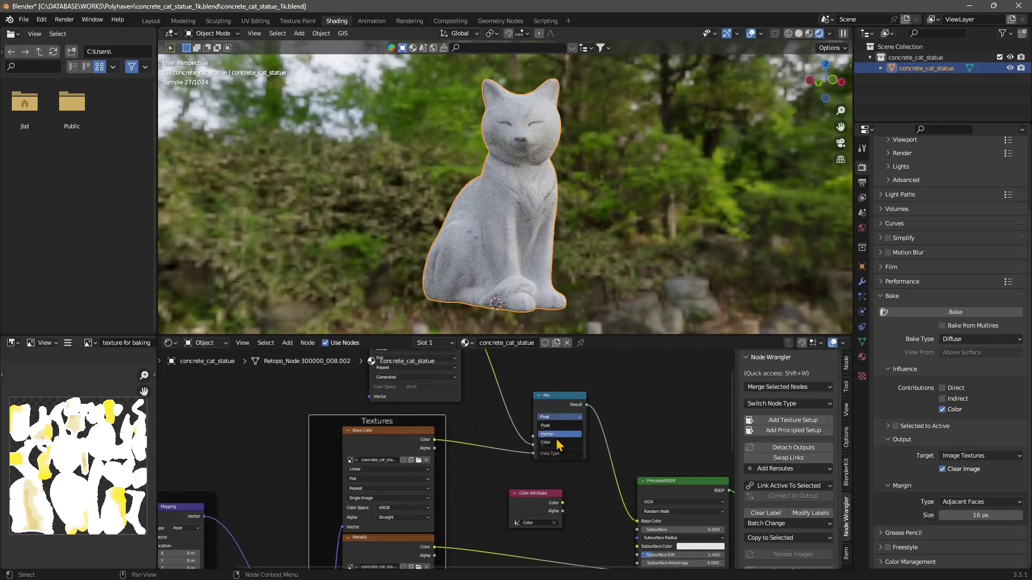
pyautogui.click(559, 444)
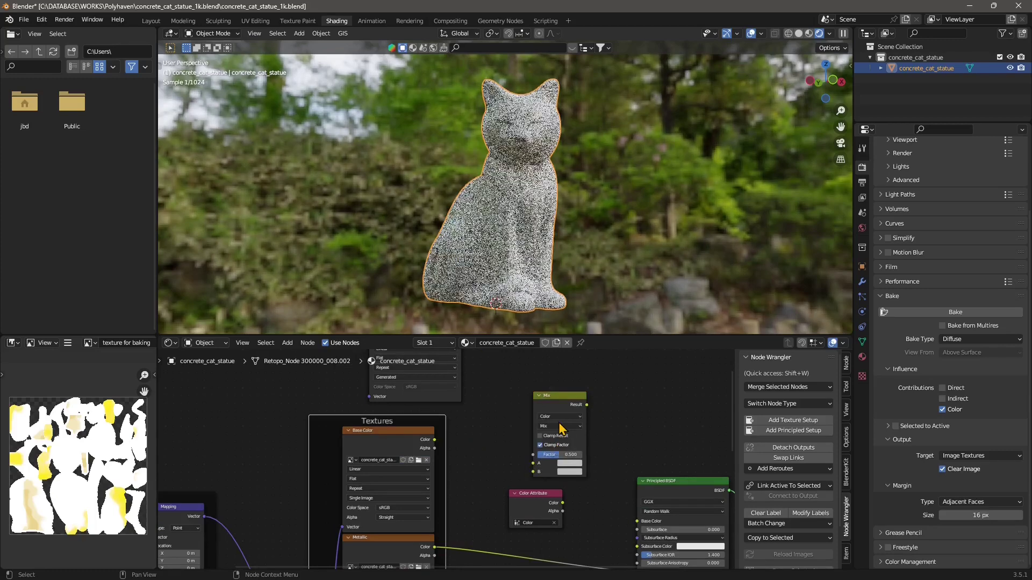
pyautogui.click(561, 426)
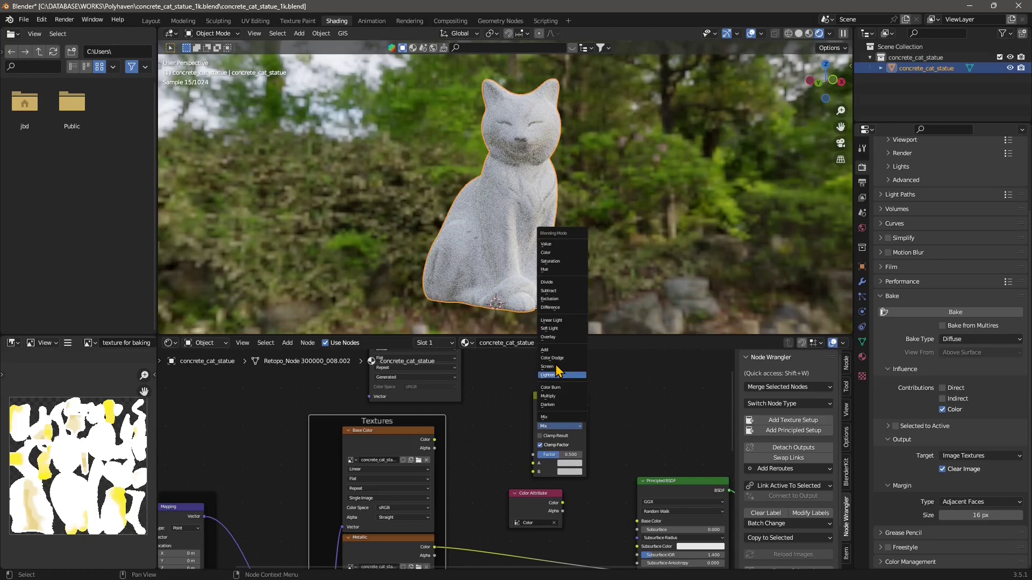
pyautogui.click(559, 396)
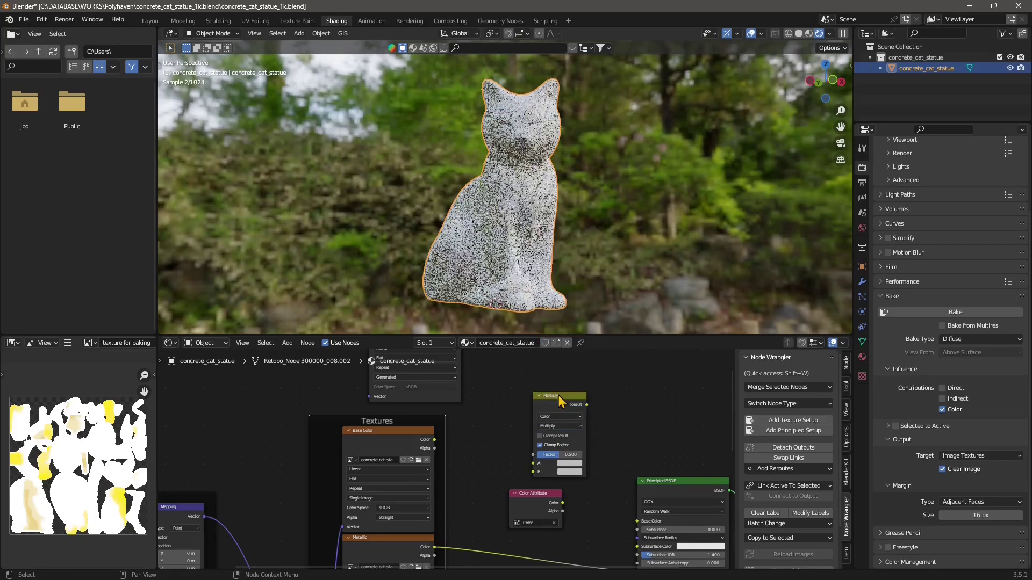
pyautogui.moveTo(570, 454)
pyautogui.mouseDown()
pyautogui.moveTo(629, 455)
pyautogui.moveTo(567, 454)
pyautogui.mouseUp()
# Link the Base Color texture to the Multiply node's A, "texture for baking" to B, and Result to the Principled BSDF Base Color
pyautogui.moveTo(435, 440); pyautogui.dragTo(531, 463)
pyautogui.scroll(-1, 471, 500)
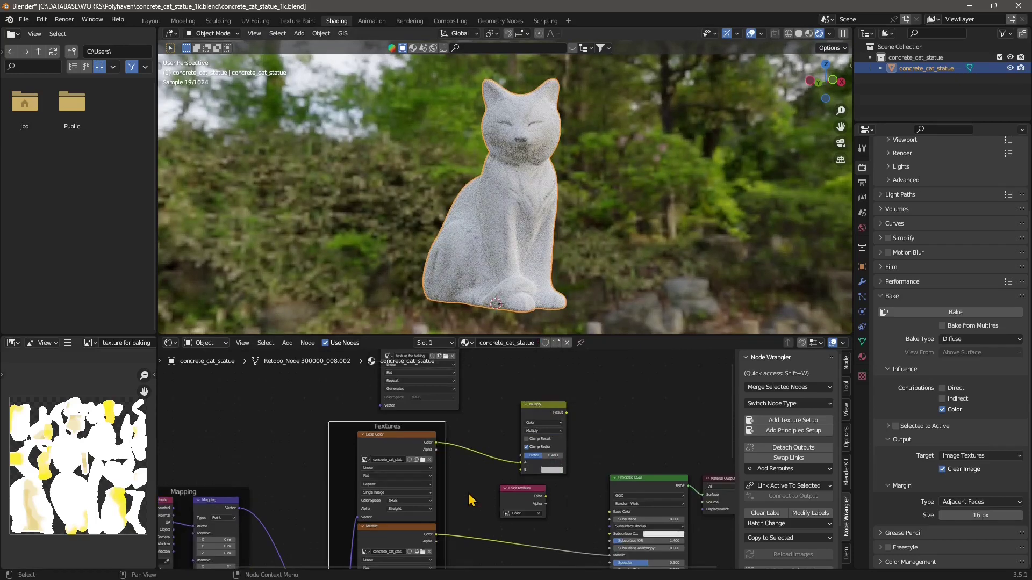
pyautogui.moveTo(490, 476); pyautogui.dragTo(496, 519, button='middle')
pyautogui.moveTo(465, 381); pyautogui.dragTo(527, 512)
pyautogui.scroll(2, 537, 500)
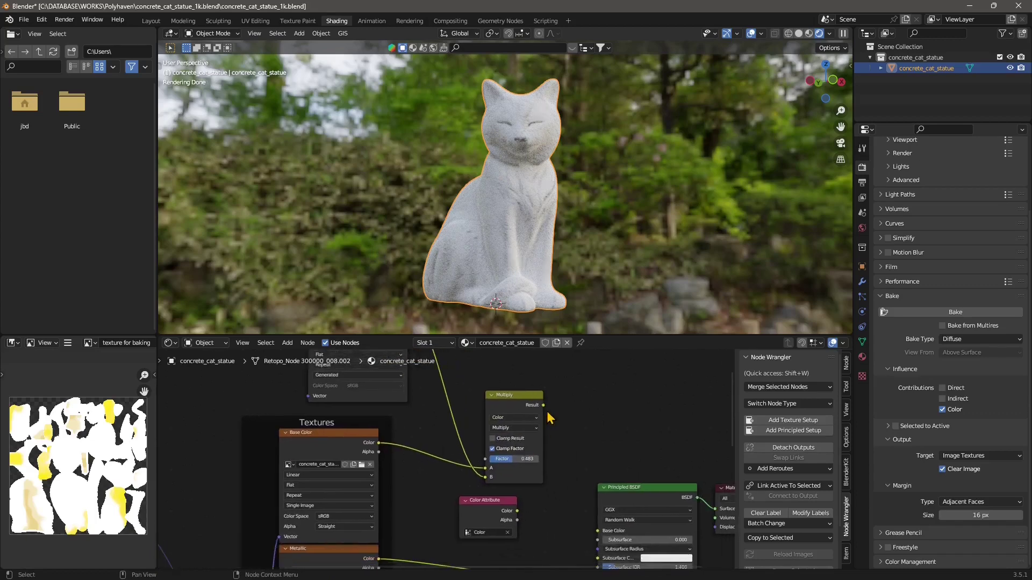
pyautogui.moveTo(544, 406); pyautogui.dragTo(597, 532)
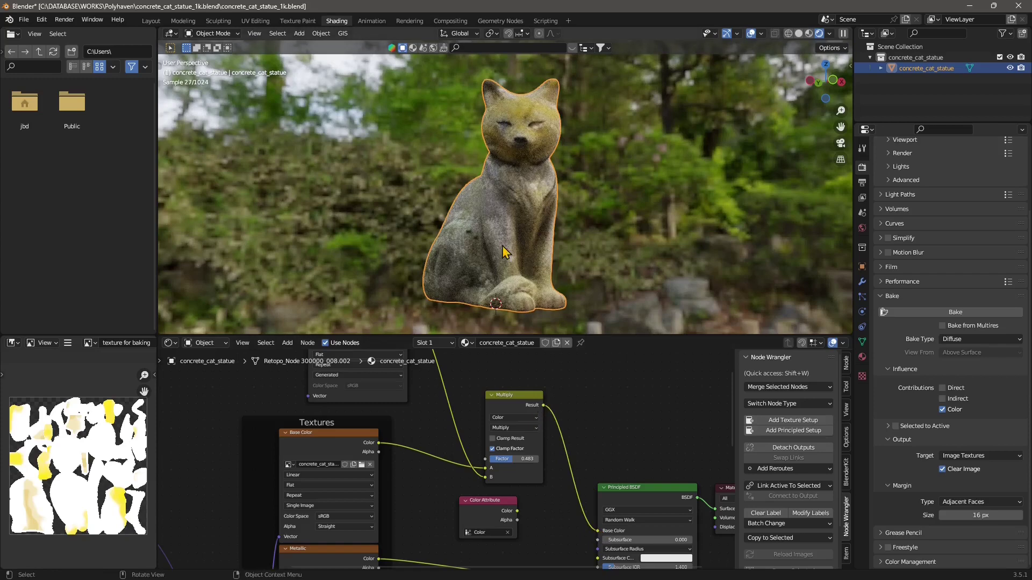
pyautogui.moveTo(505, 254)
pyautogui.mouseDown(button='middle')
pyautogui.moveTo(444, 246)
pyautogui.moveTo(574, 257)
pyautogui.moveTo(720, 250)
pyautogui.moveTo(331, 269)
pyautogui.moveTo(421, 278)
pyautogui.moveTo(380, 270)
pyautogui.mouseUp(button='middle')
# Go to the Texture Paint workspace and open Save As for the "texture for baking" image
pyautogui.hotkey('ctrl', 'pageup')
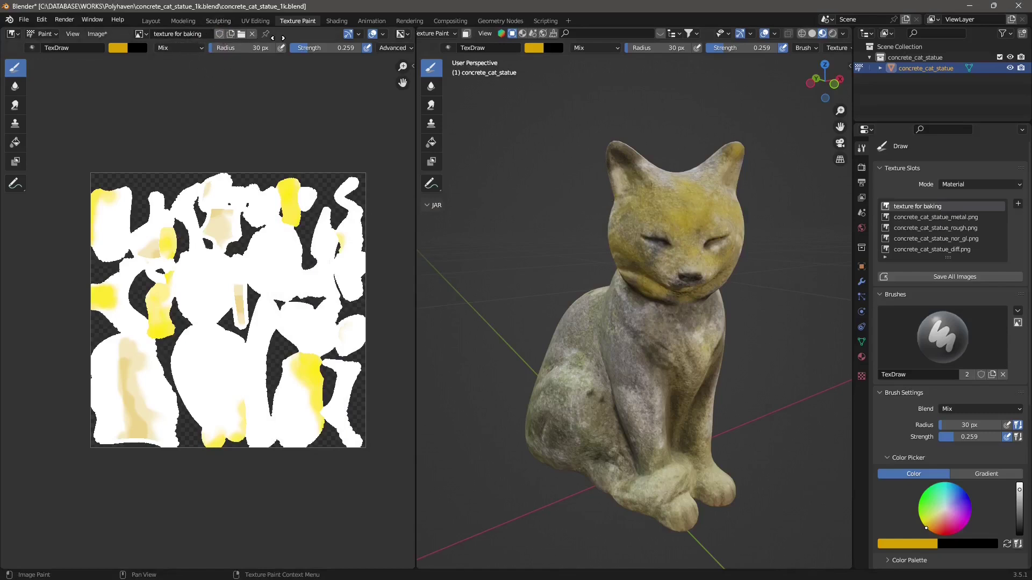
pyautogui.click(97, 34)
pyautogui.click(97, 35)
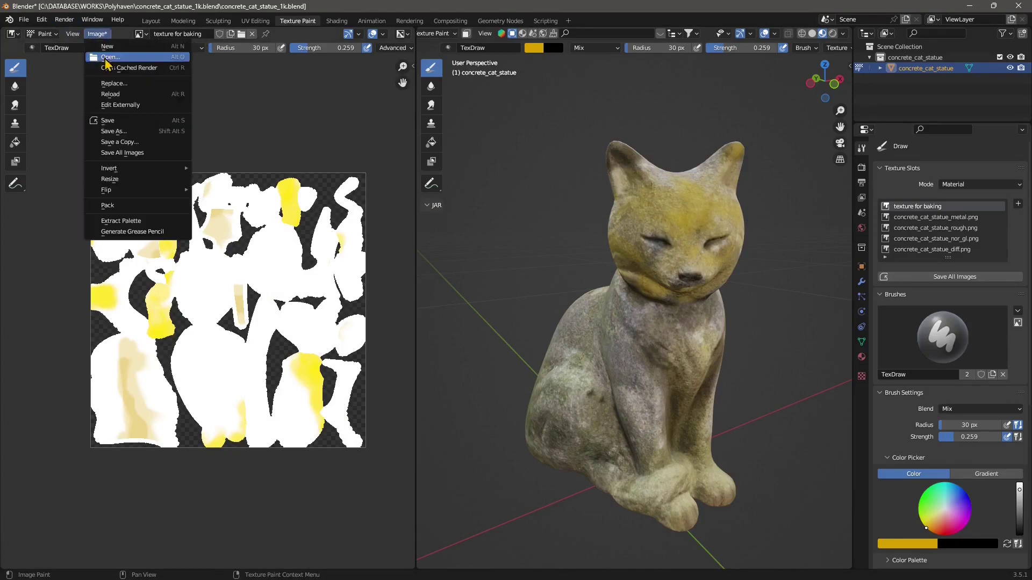
pyautogui.click(124, 134)
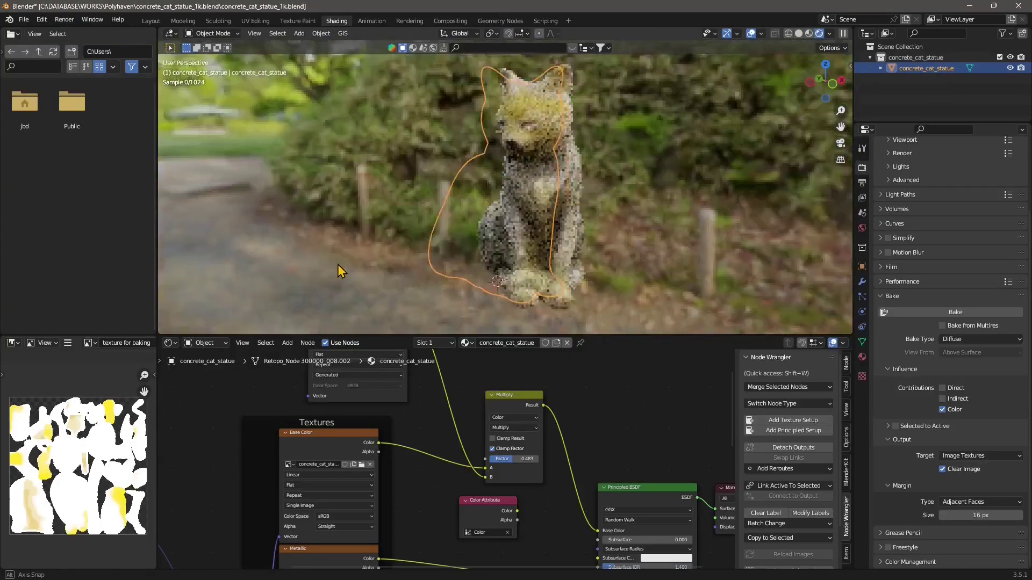
pyautogui.moveTo(338, 265); pyautogui.dragTo(339, 263, button='middle')
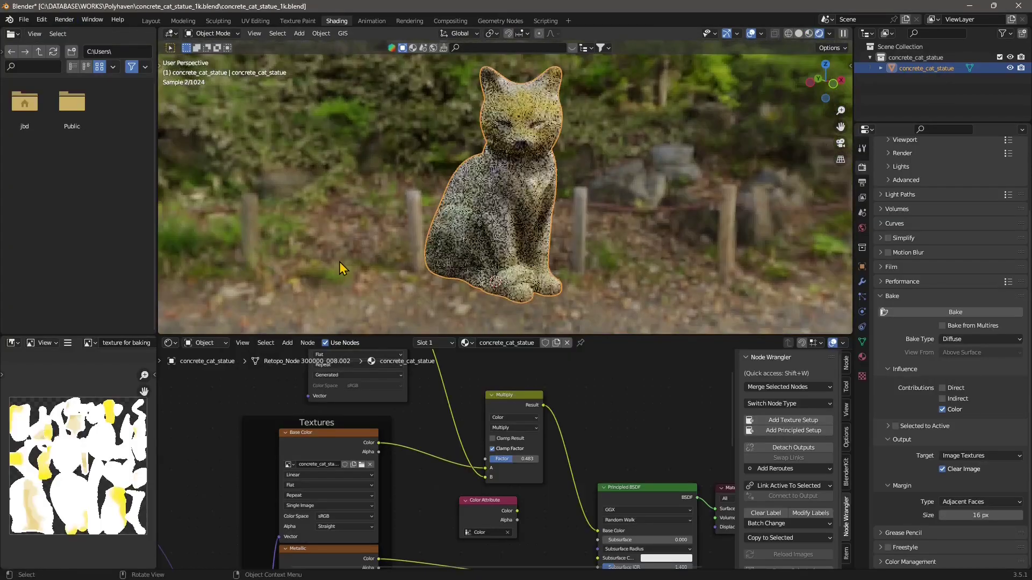
pyautogui.moveTo(493, 232); pyautogui.dragTo(475, 292, button='middle')
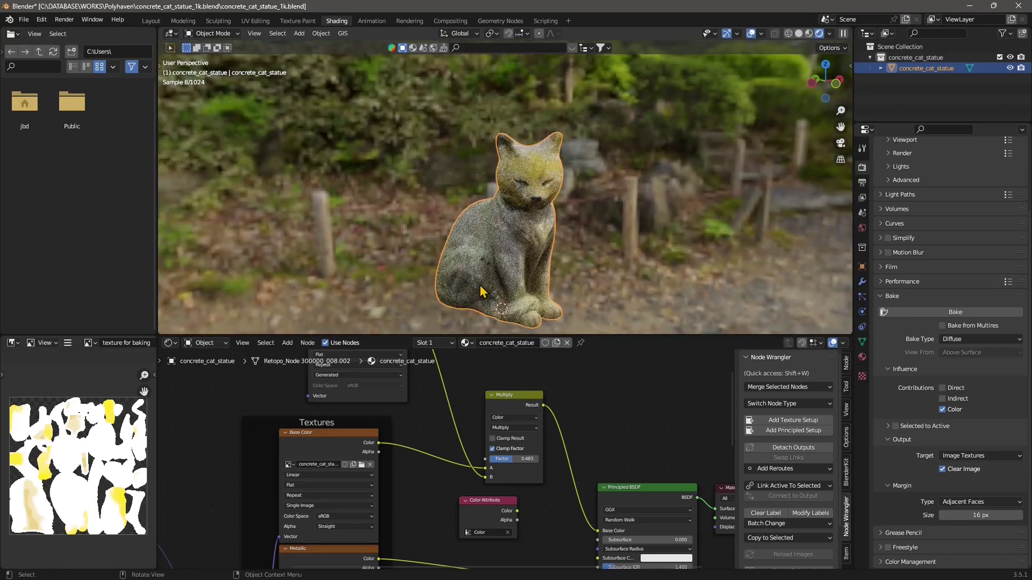
pyautogui.moveTo(427, 282); pyautogui.dragTo(359, 240, button='middle')
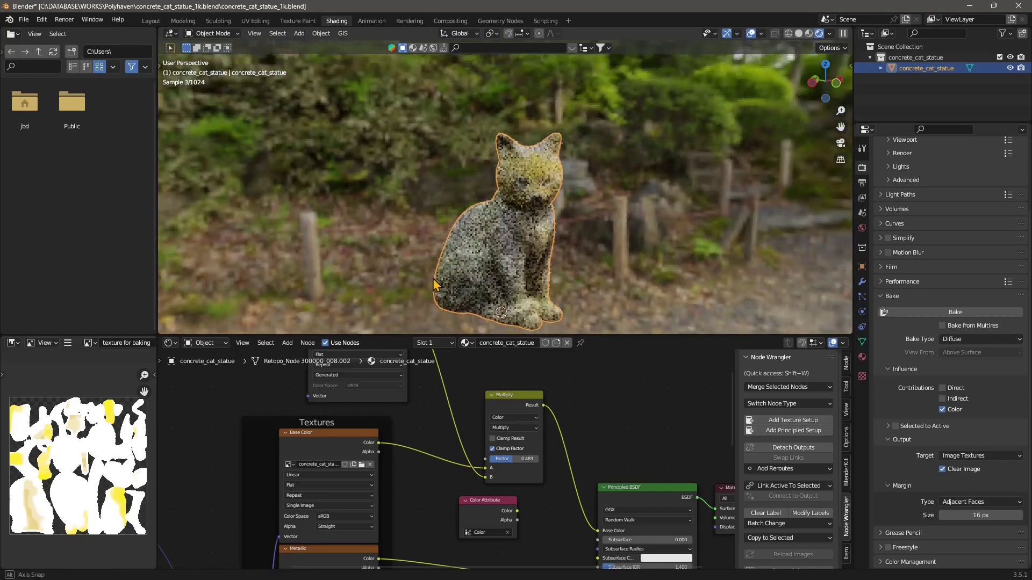